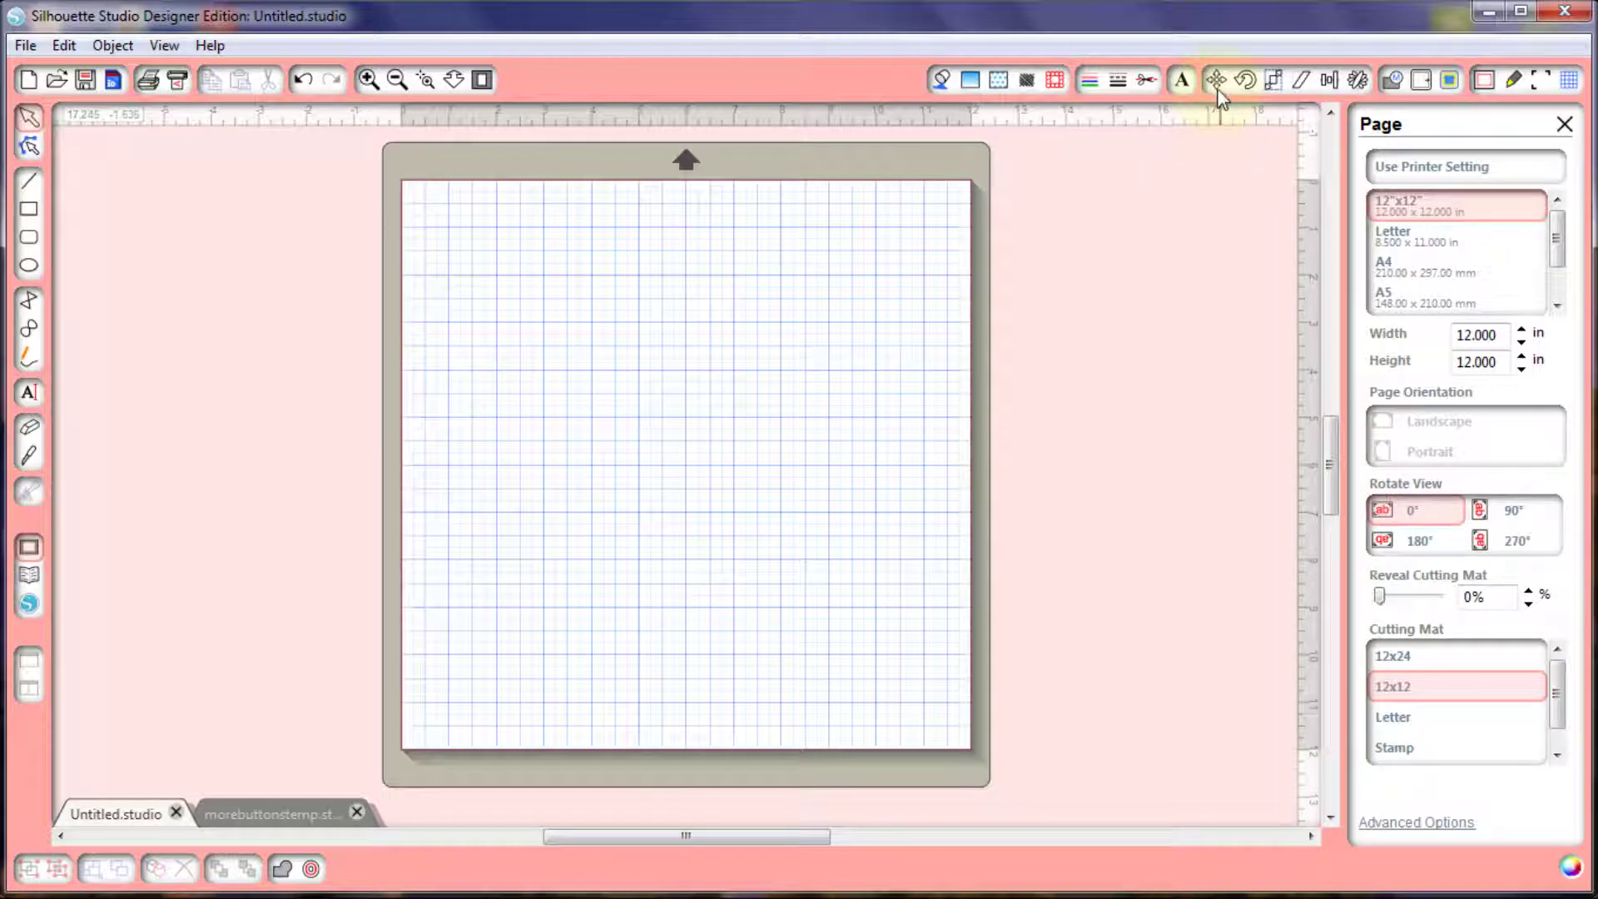
View each transform panel in turn (Move, Rotate, Scale, Shear, Align), ending on Replicate
click(1227, 80)
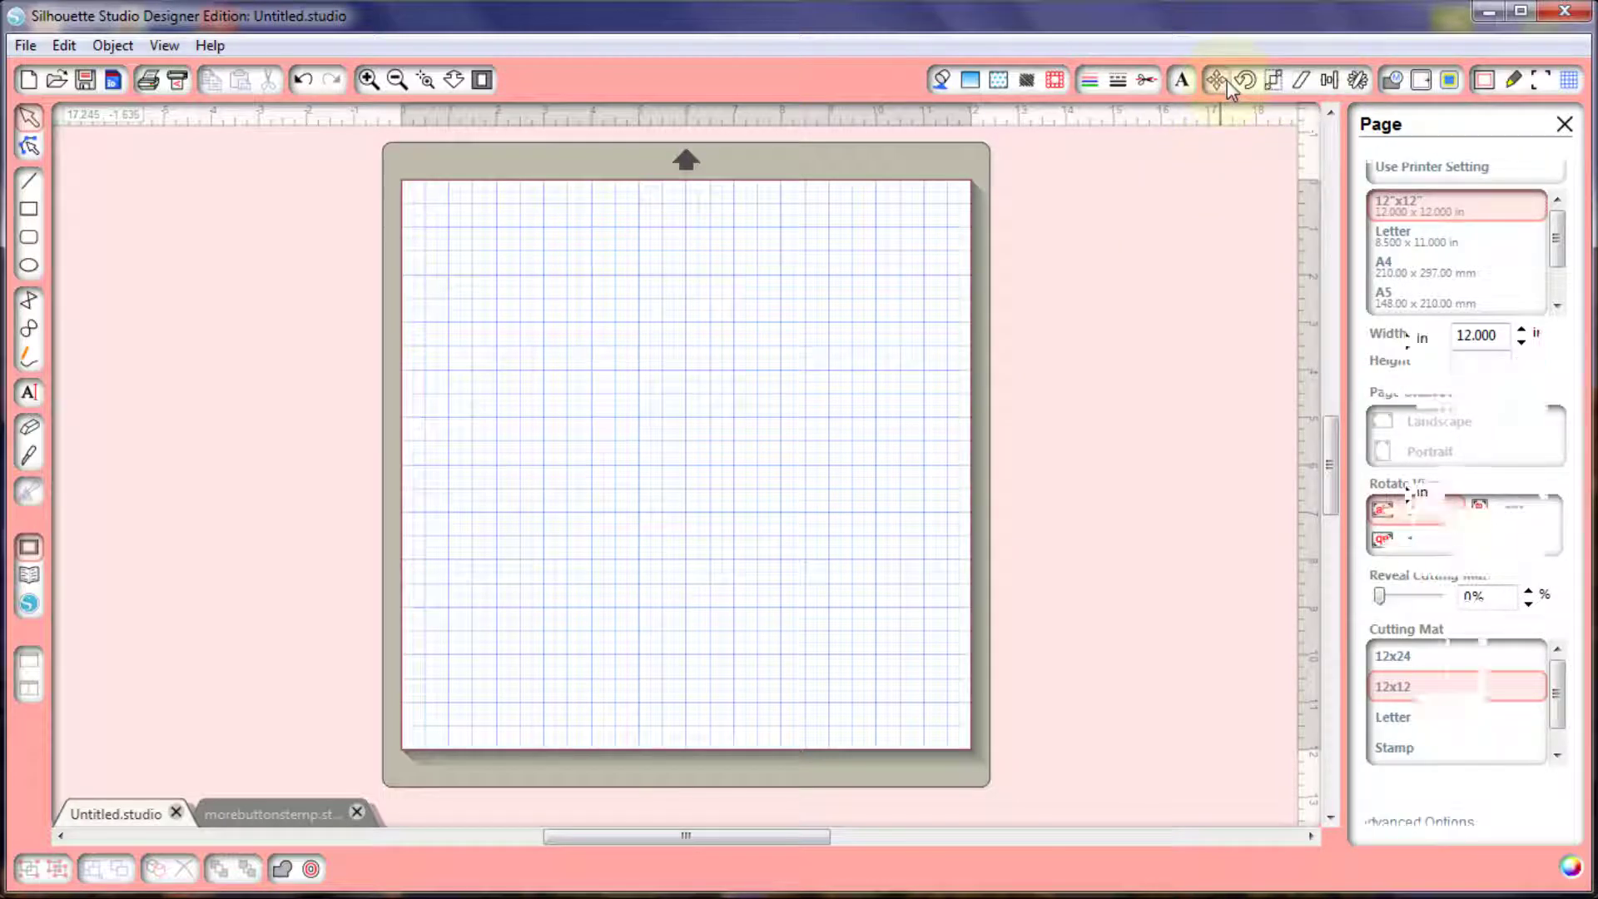
click(1246, 80)
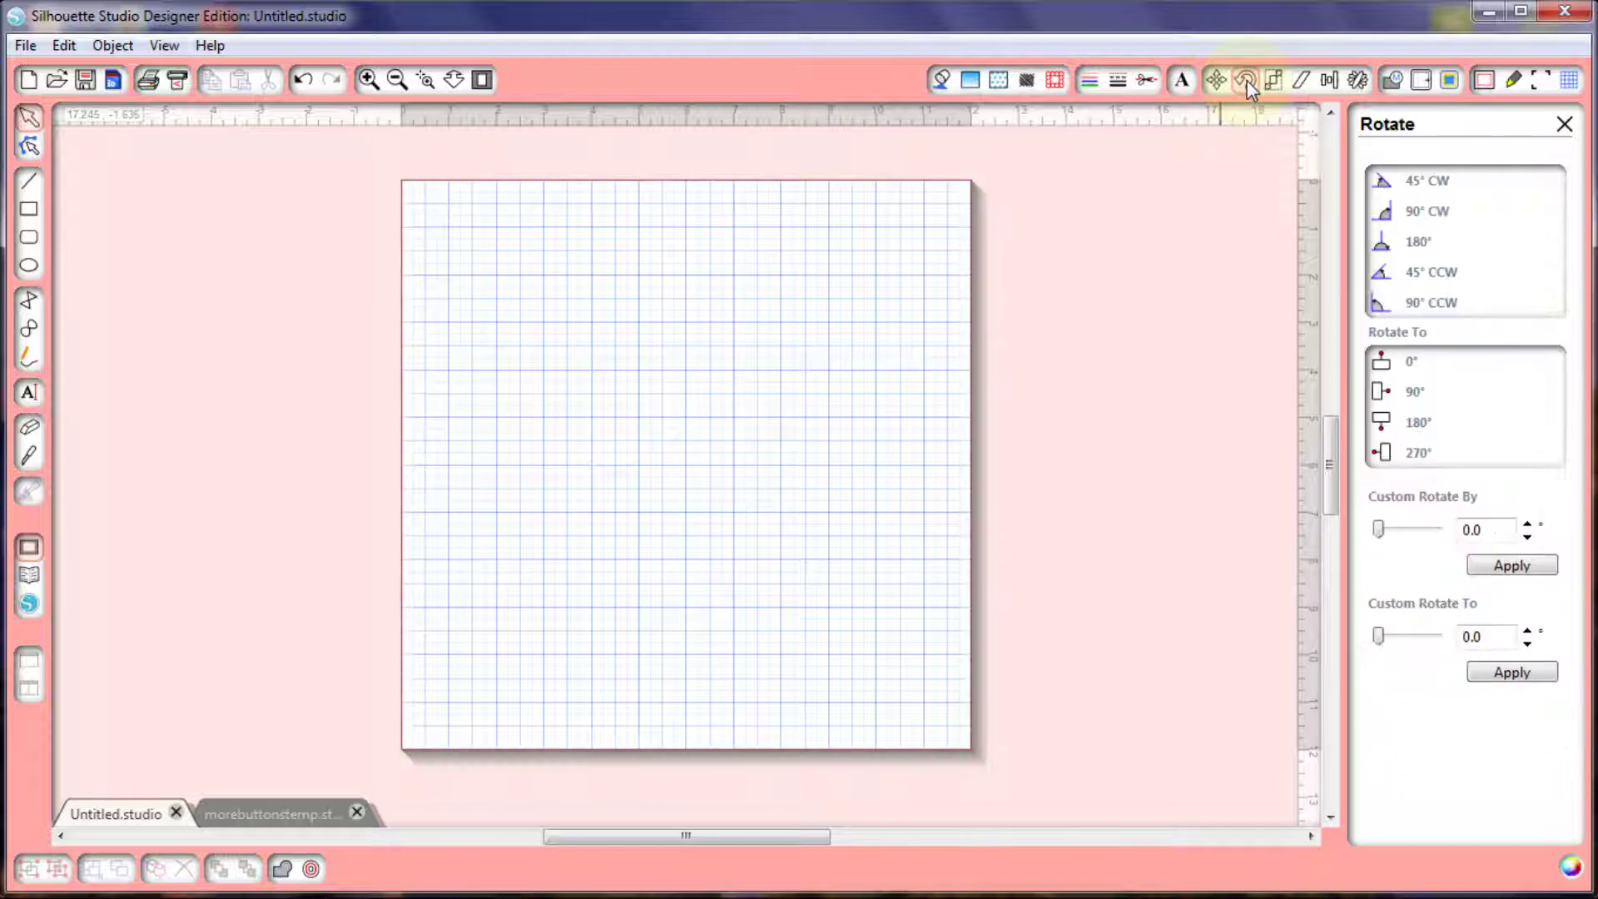
click(1276, 83)
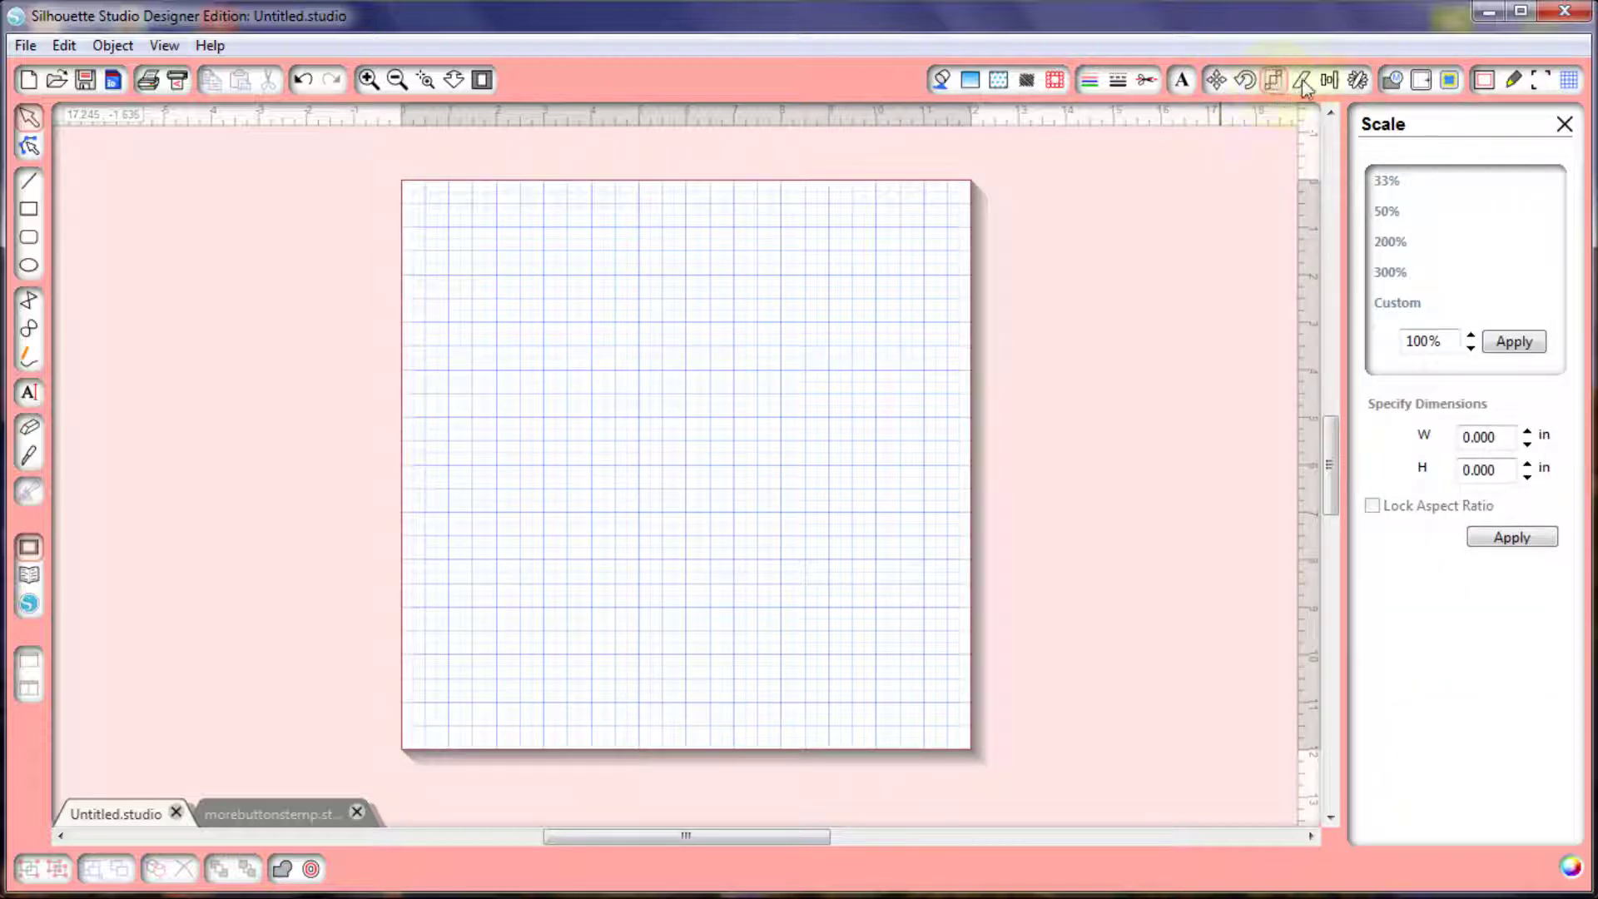
click(1305, 85)
click(1334, 85)
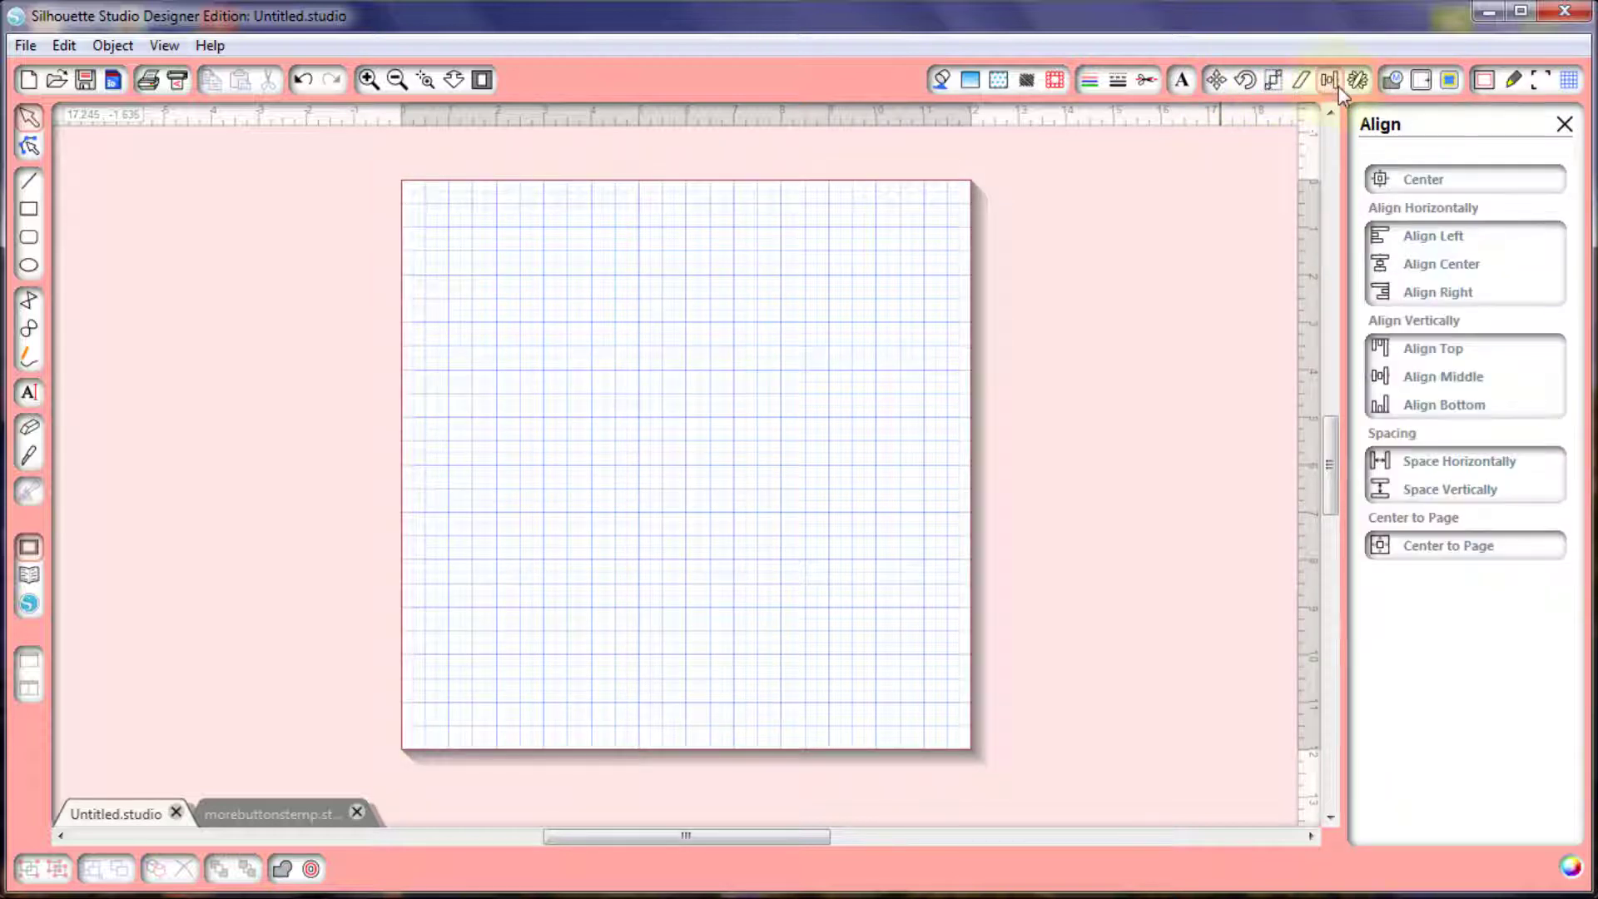
click(1357, 83)
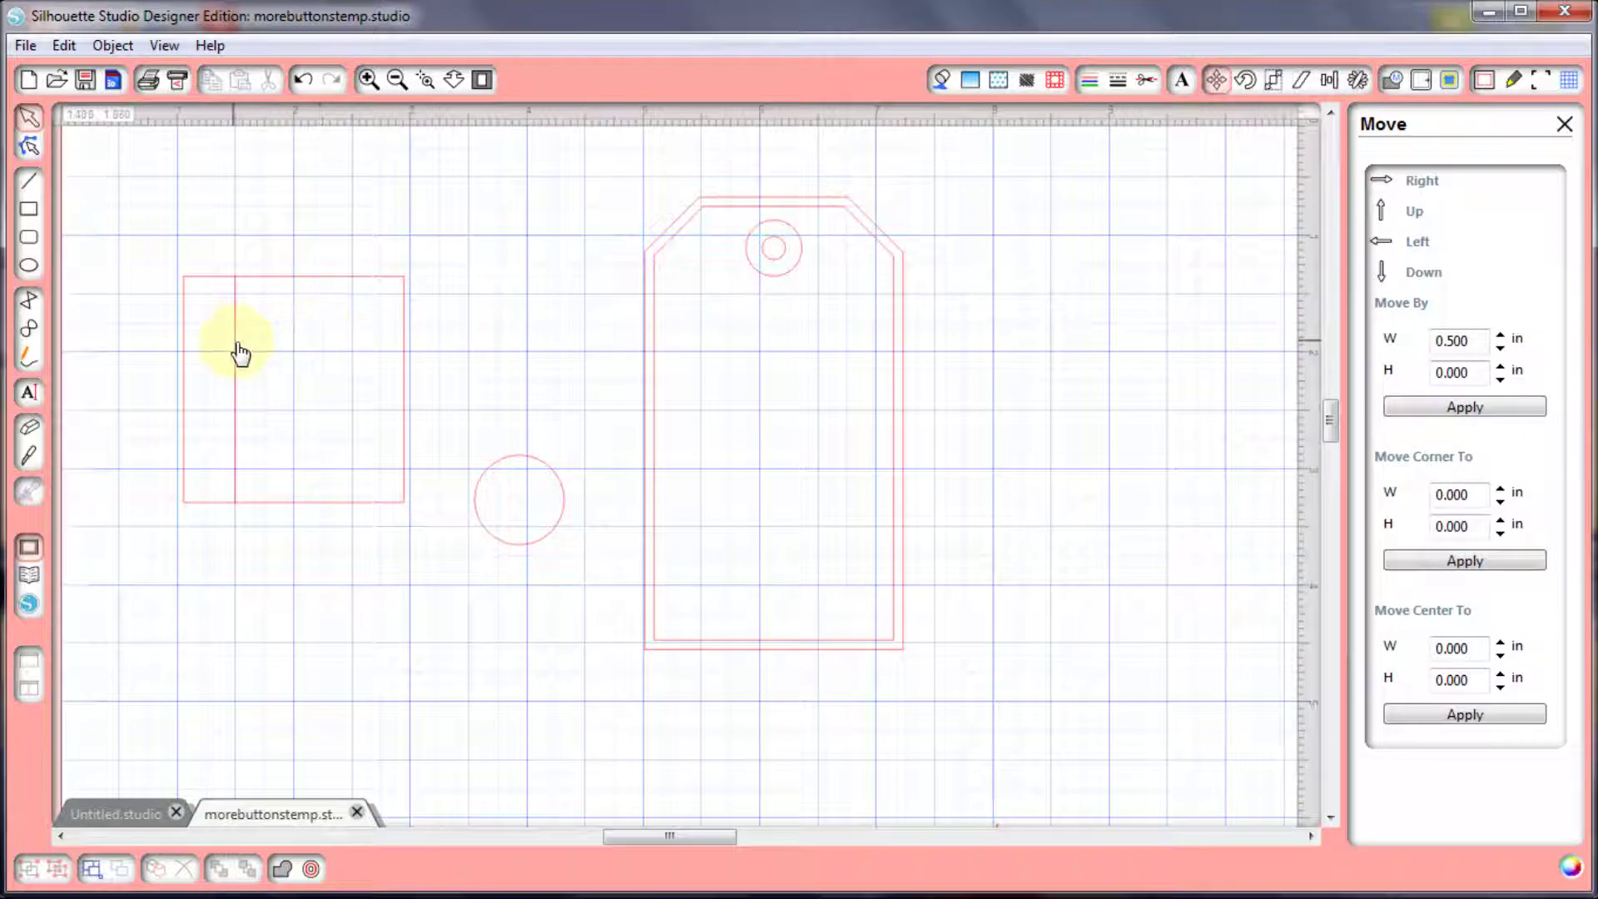
Move the vertical line beside the circle, then shift the rectangle up and 0.5 in right
drag(234, 353, 508, 350)
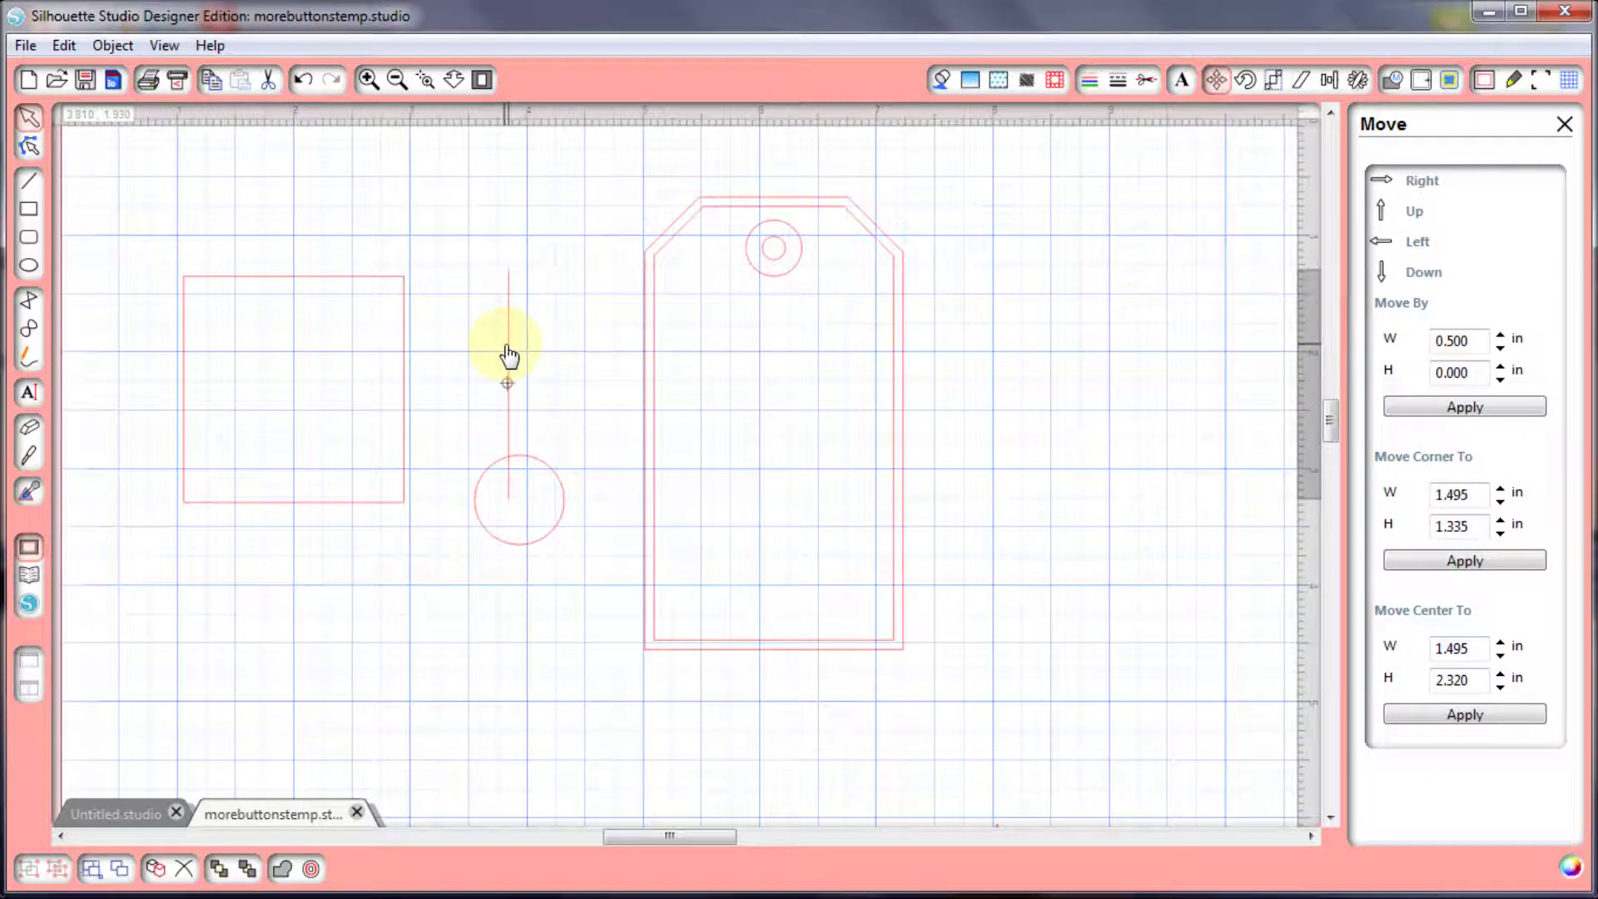
click(466, 367)
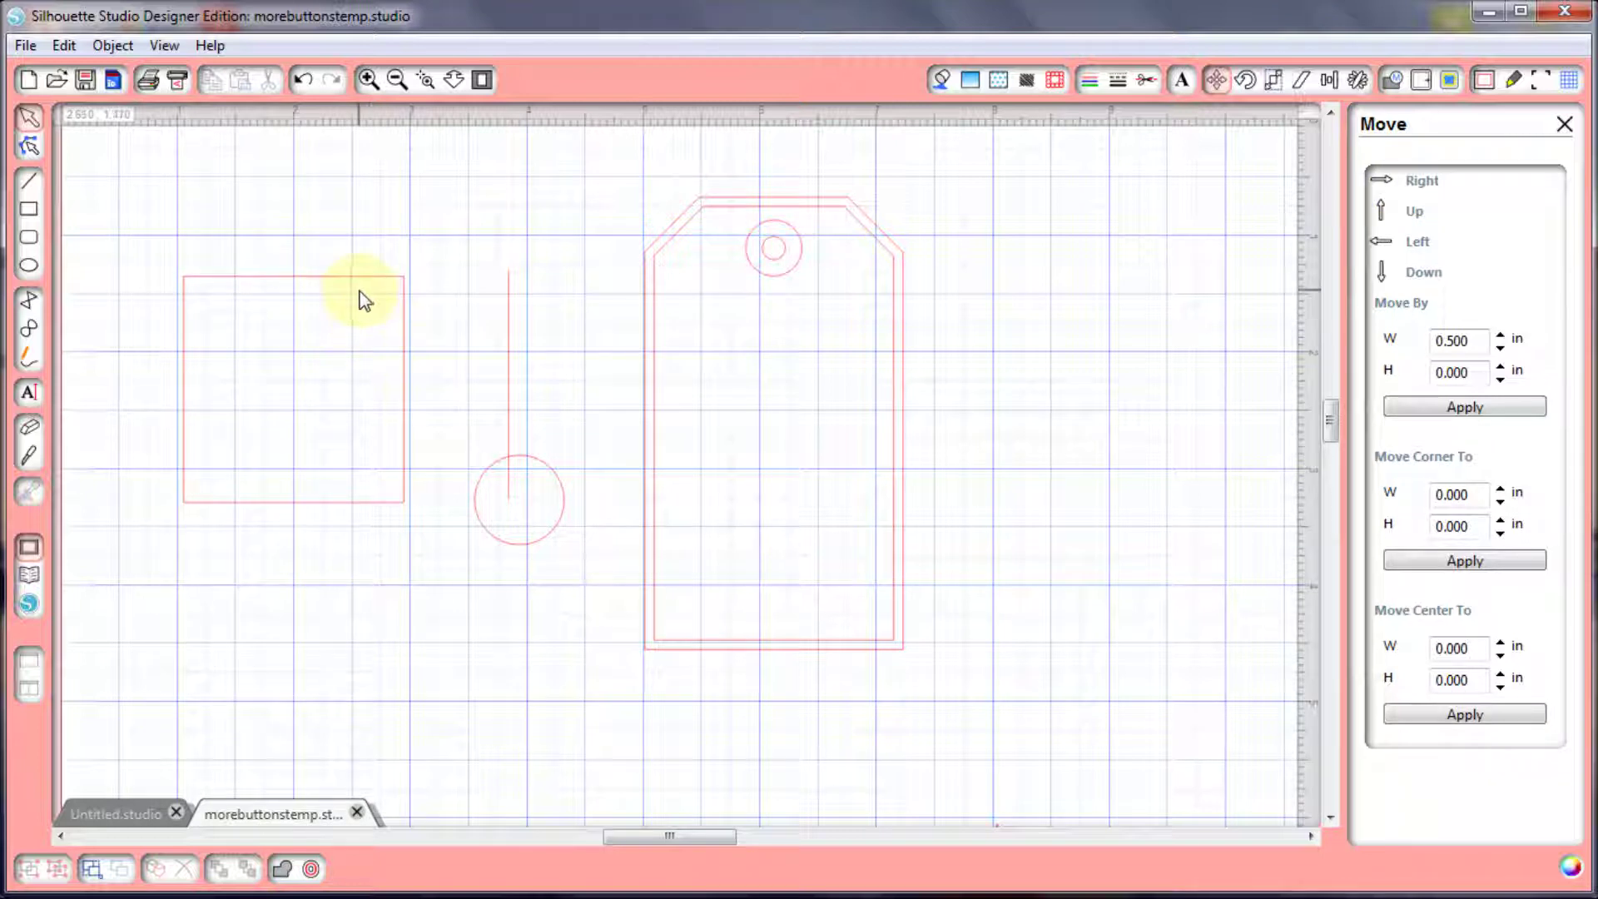
drag(367, 292, 373, 253)
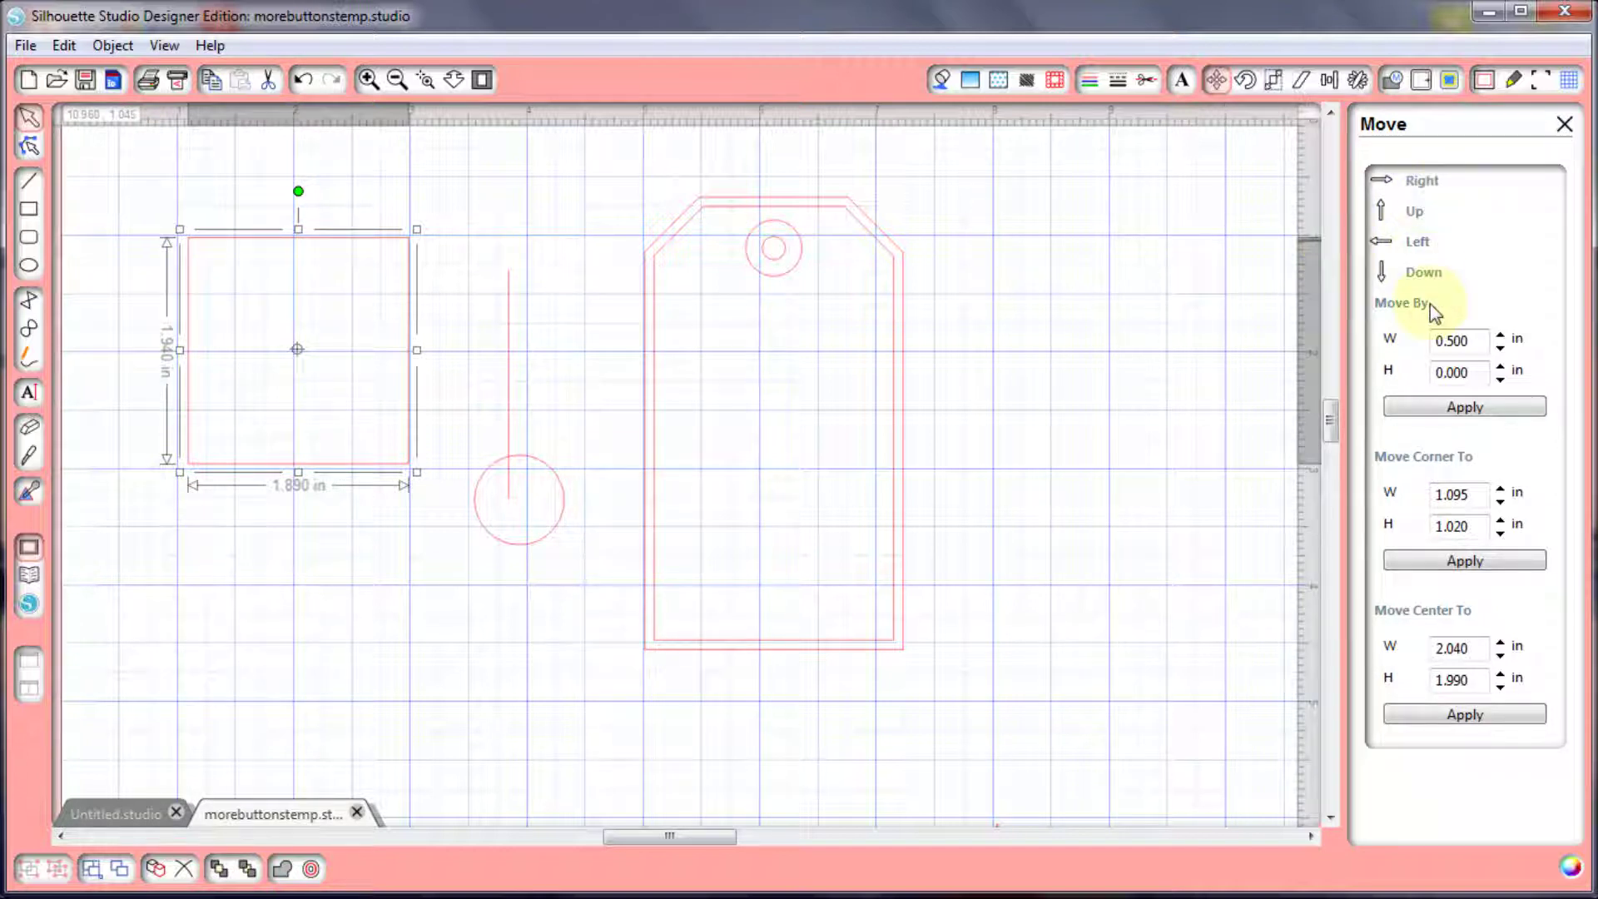
click(1418, 187)
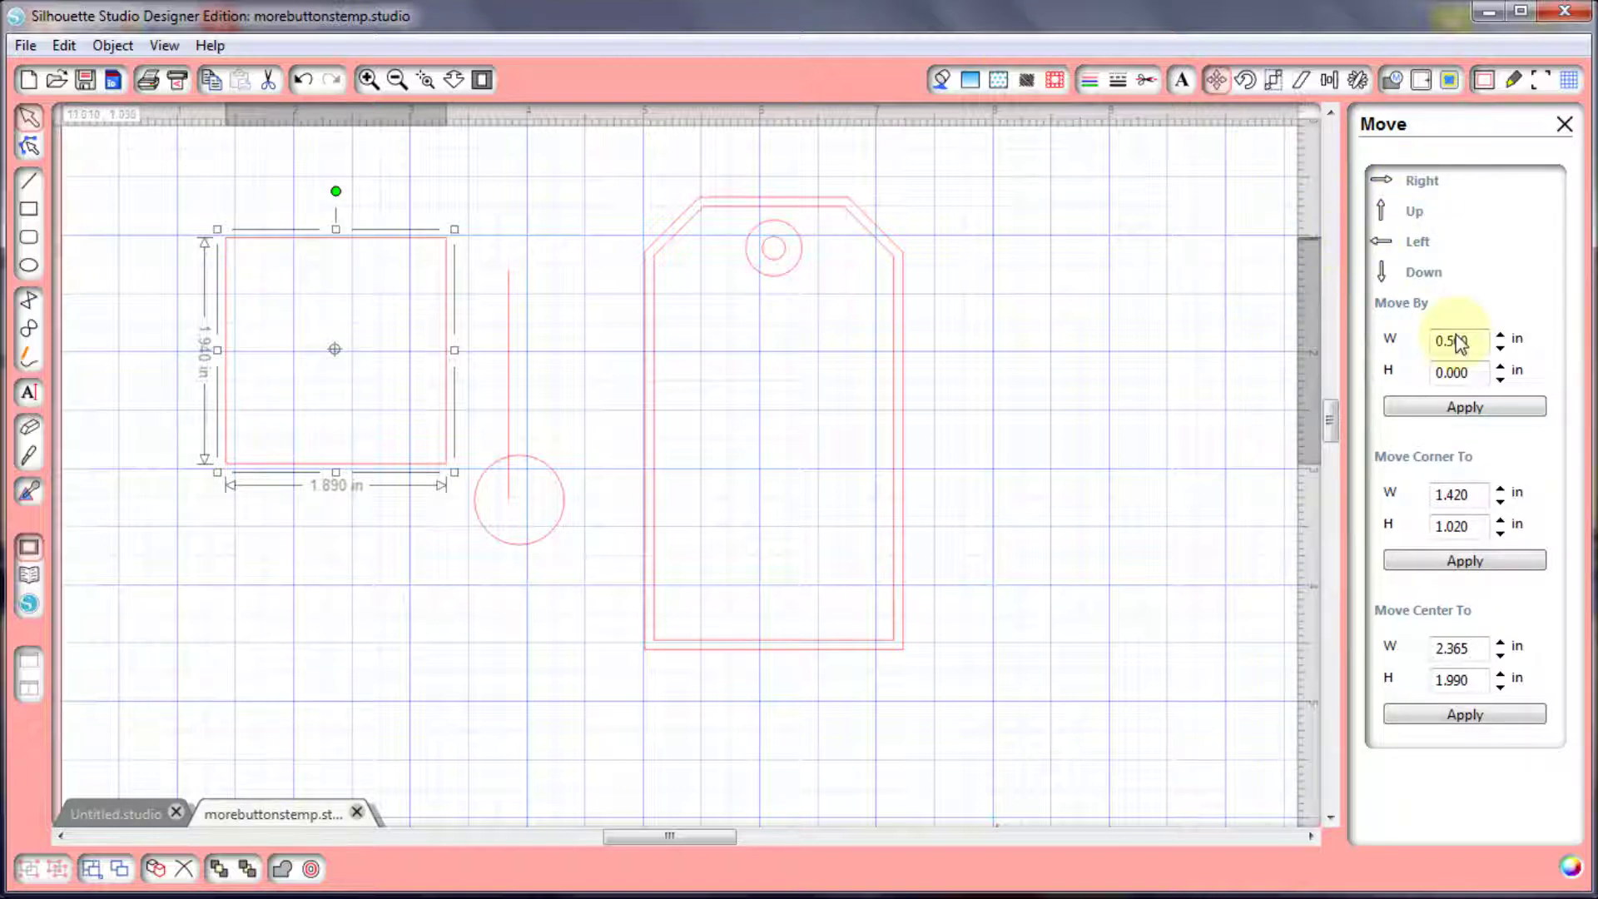
Place the line on the rectangle's left edge, then nudge it 0.5 in right and 0.375 in left
click(508, 364)
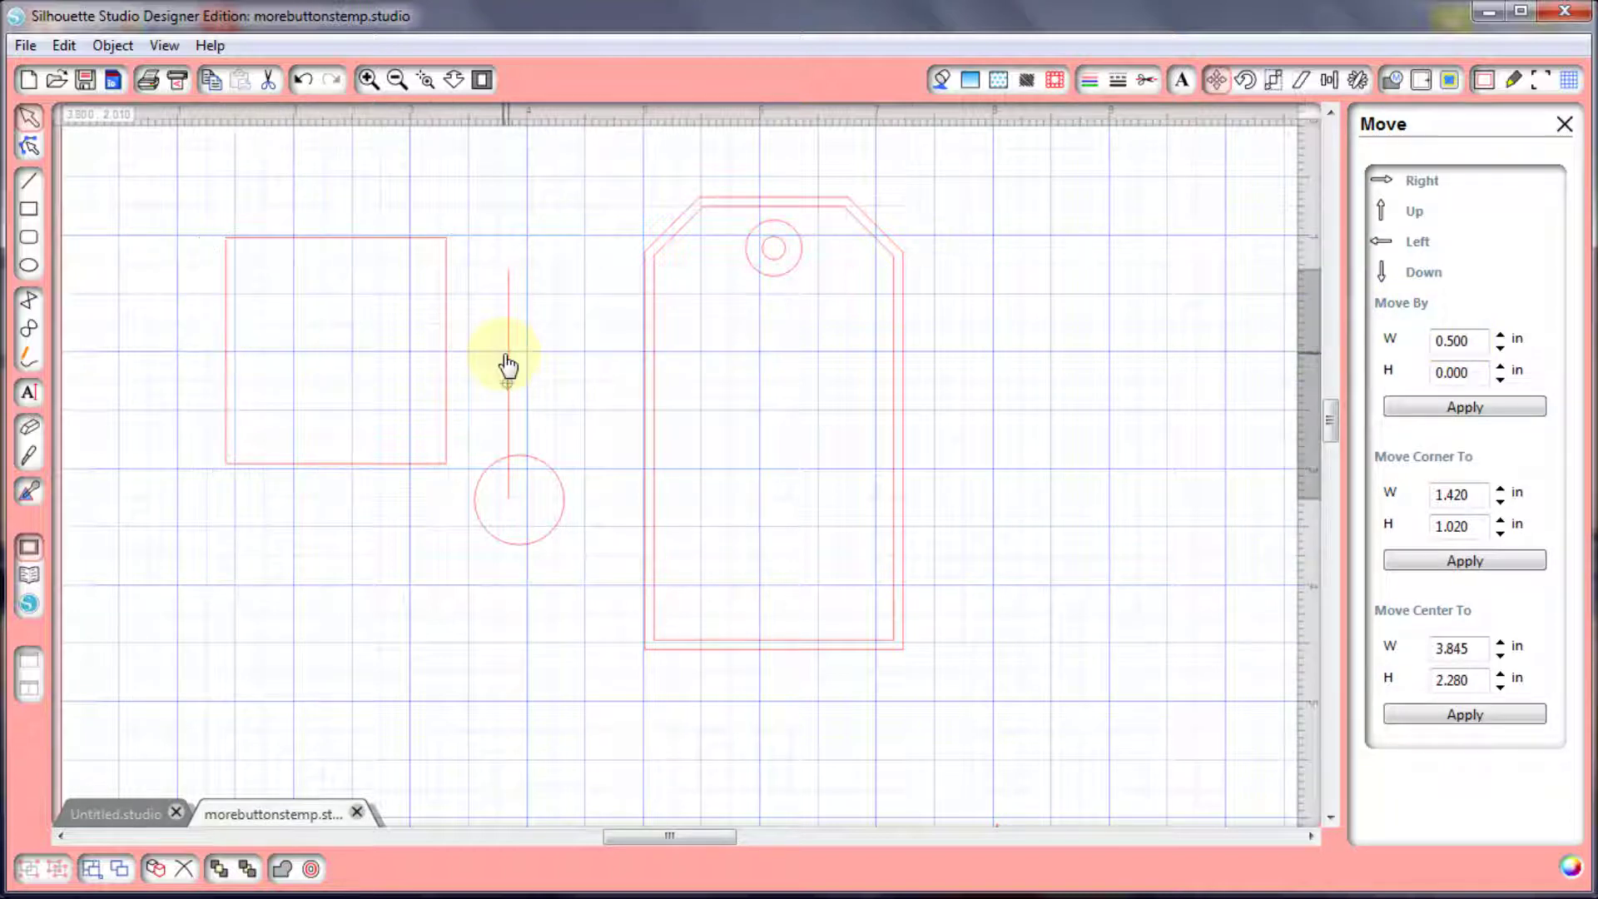
drag(508, 364, 225, 331)
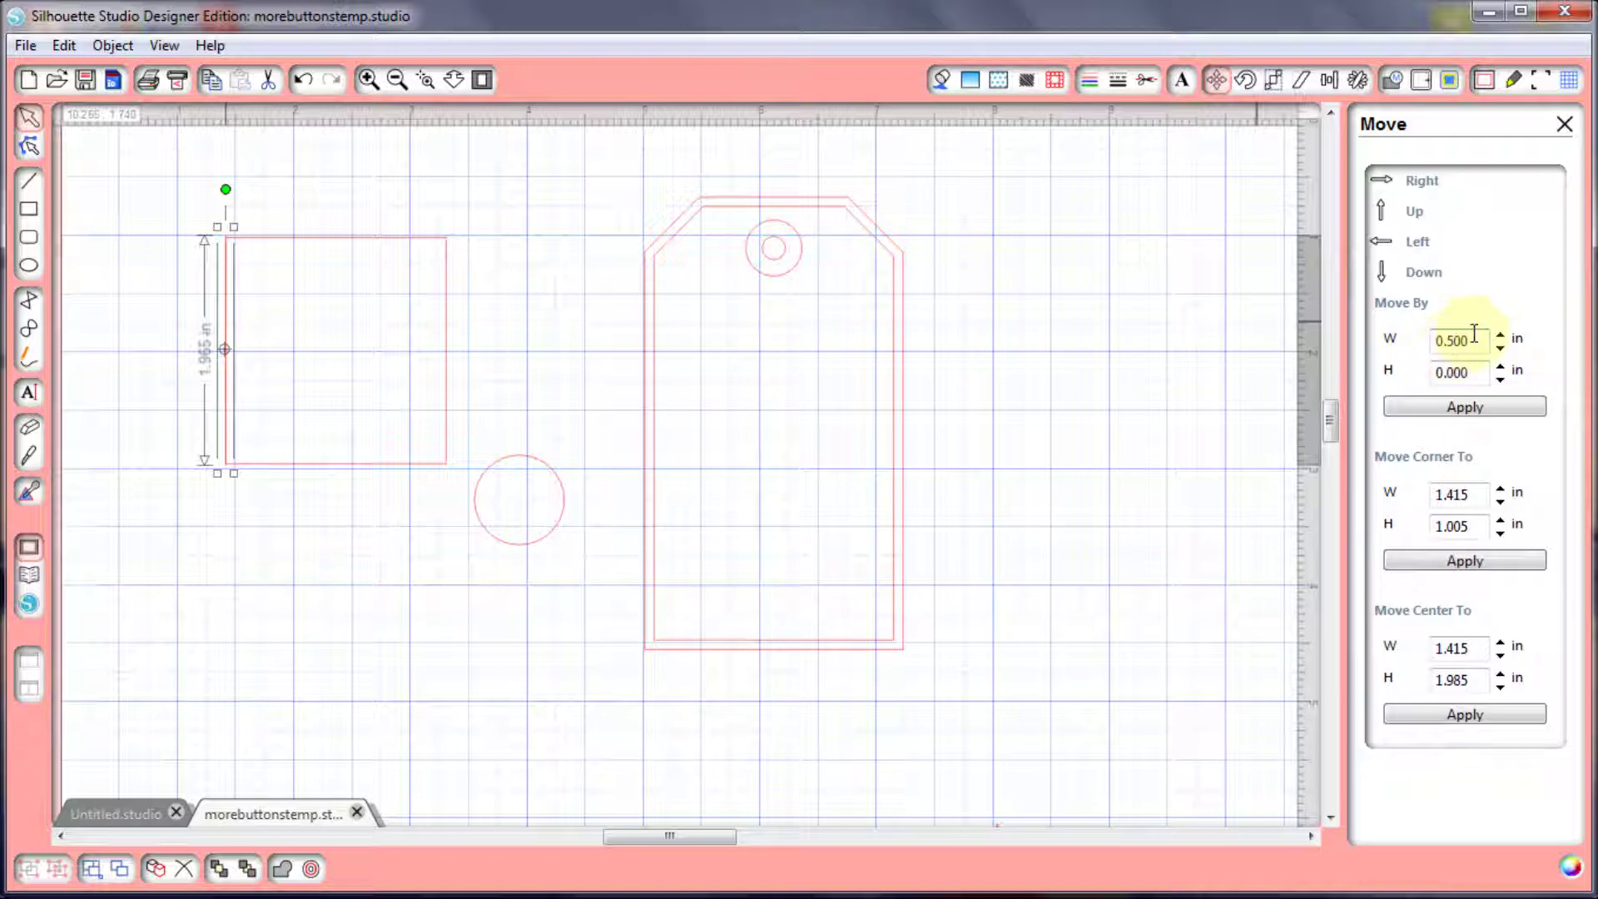
click(1481, 407)
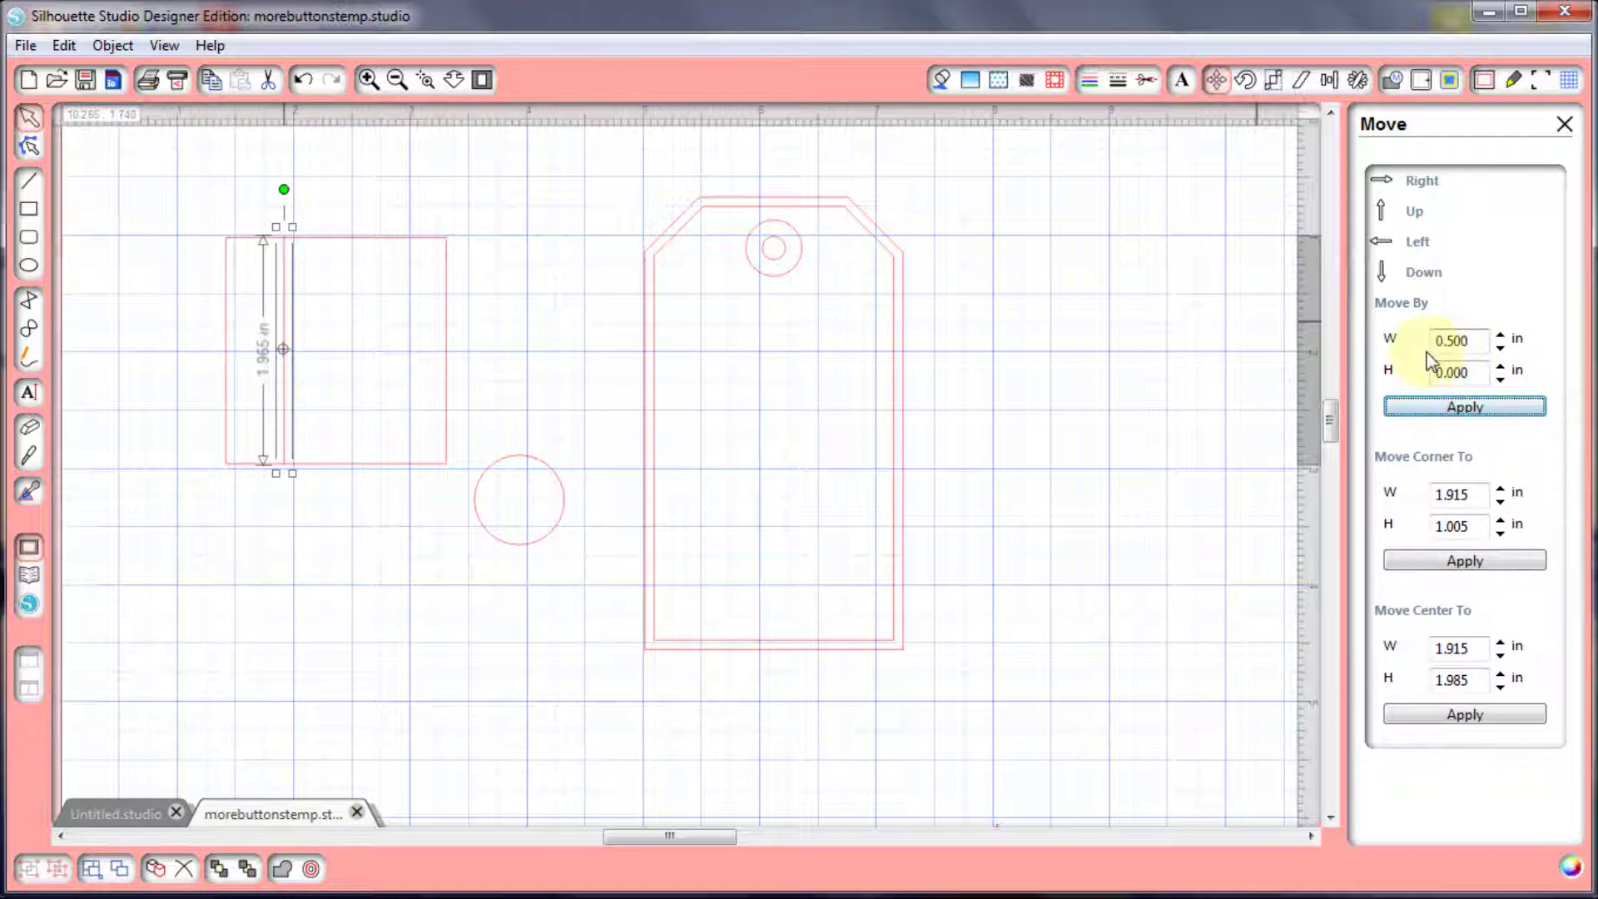
click(1501, 350)
click(1501, 351)
click(1501, 350)
click(1501, 350)
click(1501, 351)
click(1501, 351)
click(1501, 350)
click(1478, 408)
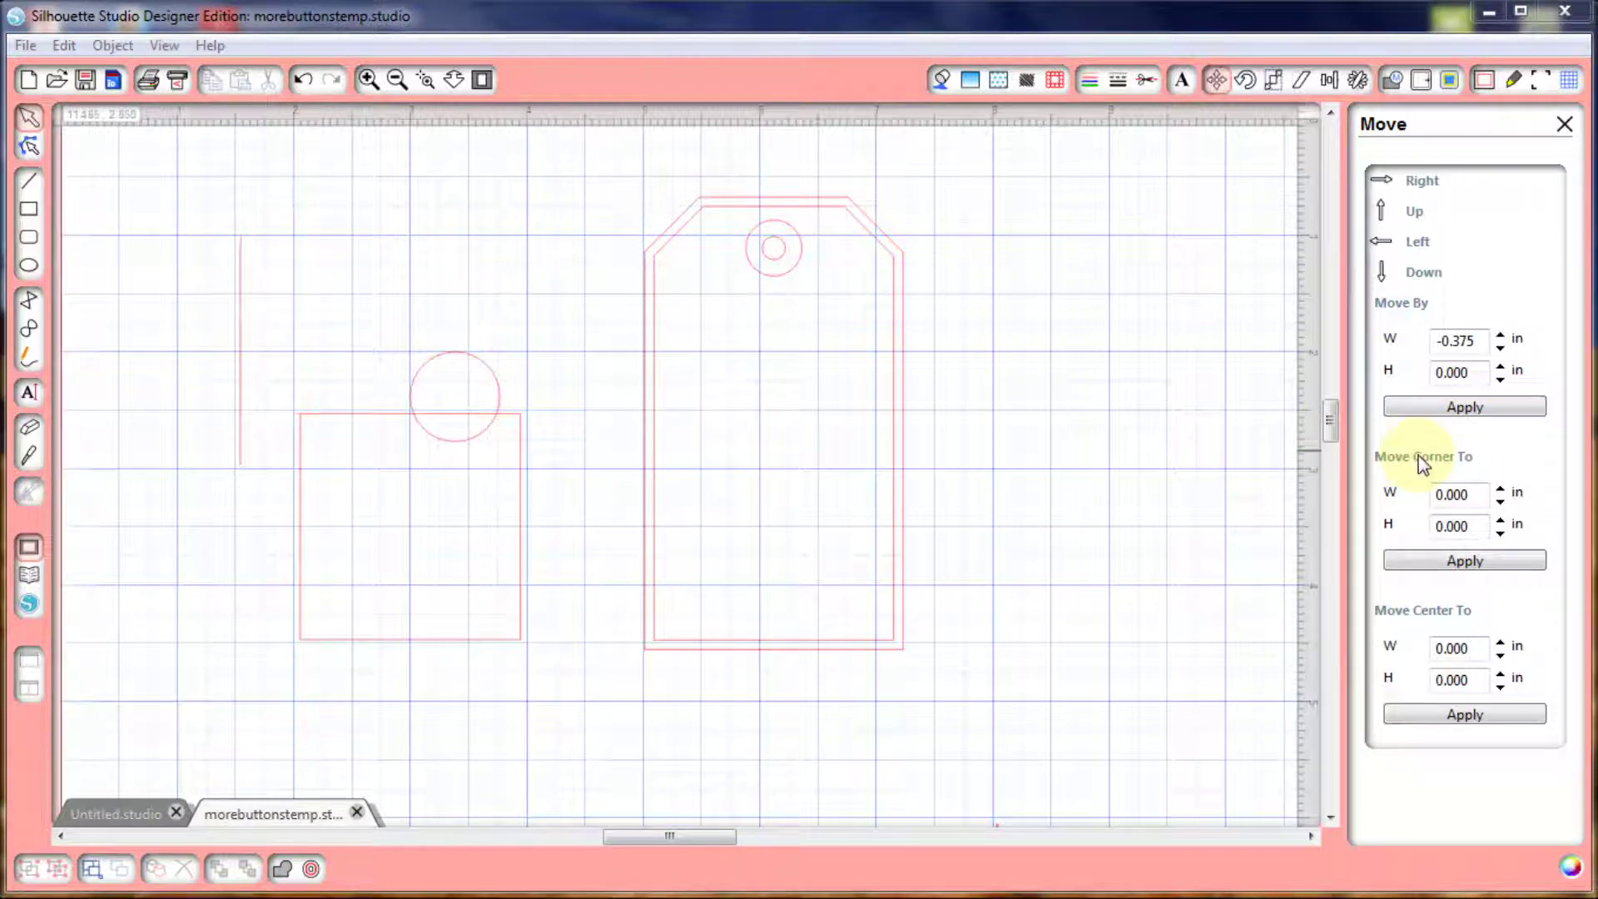
Move the rectangle's corner to 2.000, 2.500 in with Move Corner To
click(351, 424)
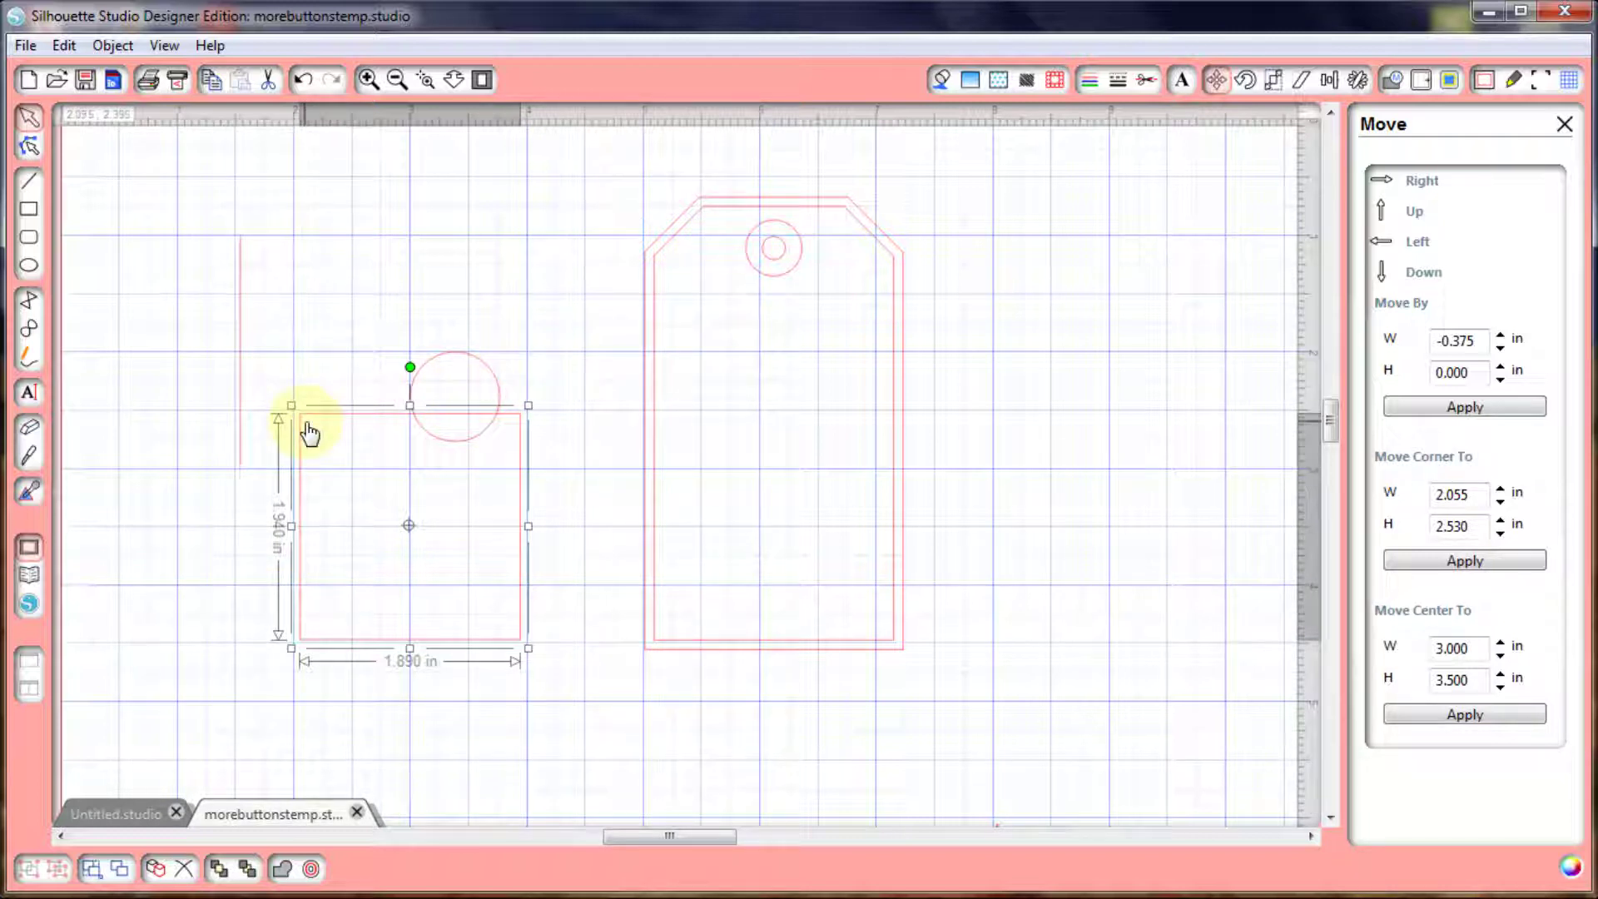
click(1502, 503)
click(1500, 489)
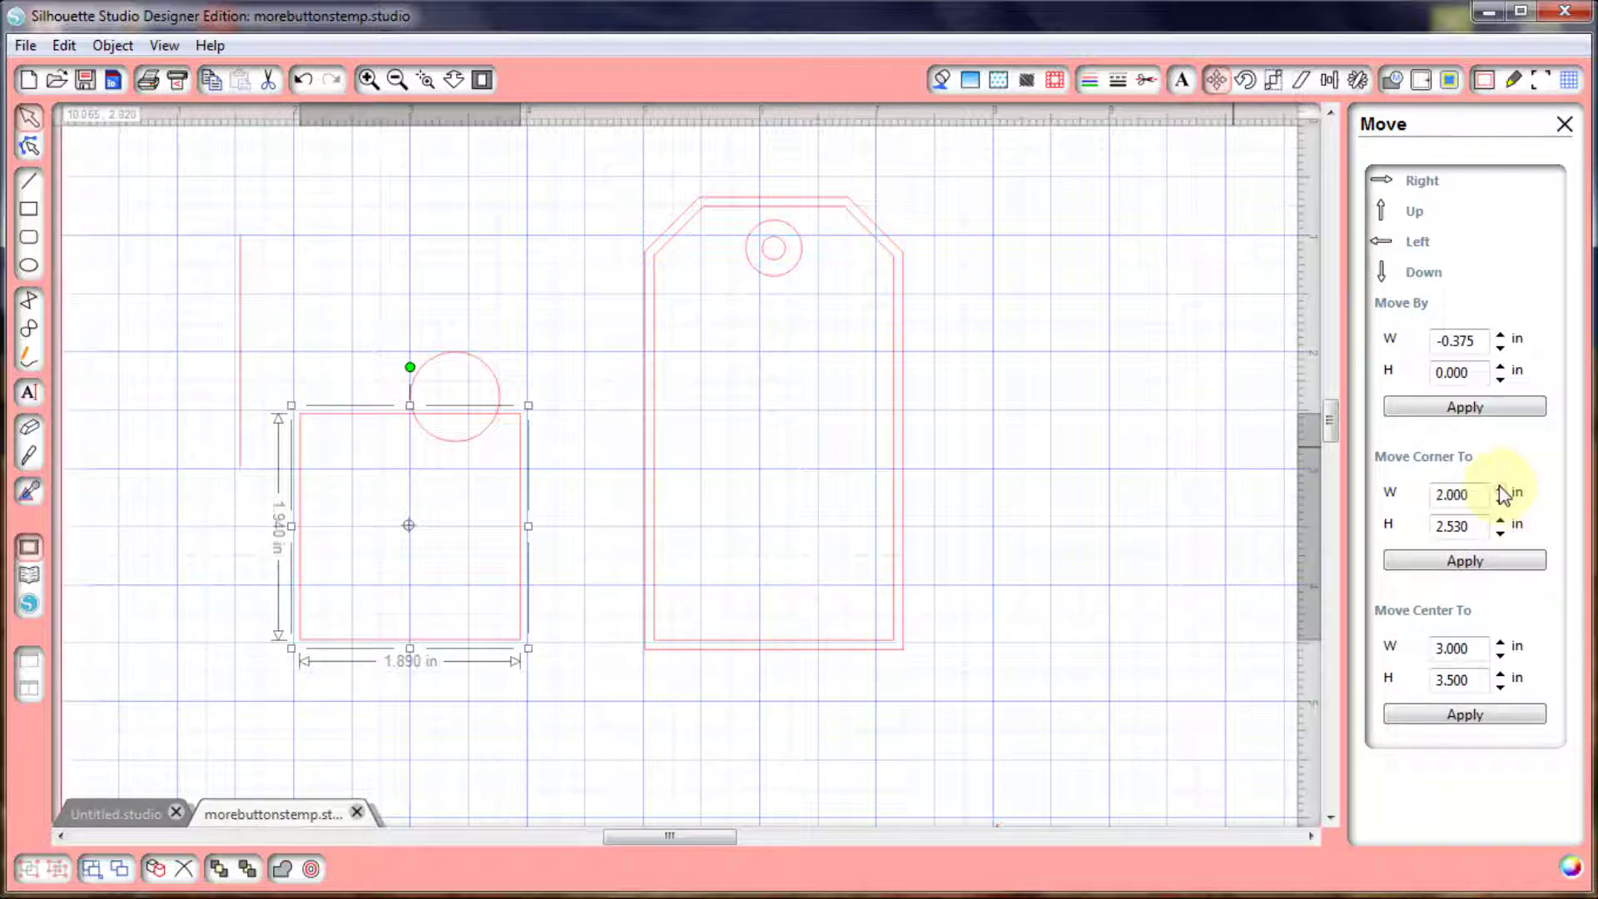
click(1500, 534)
click(1500, 518)
click(1462, 562)
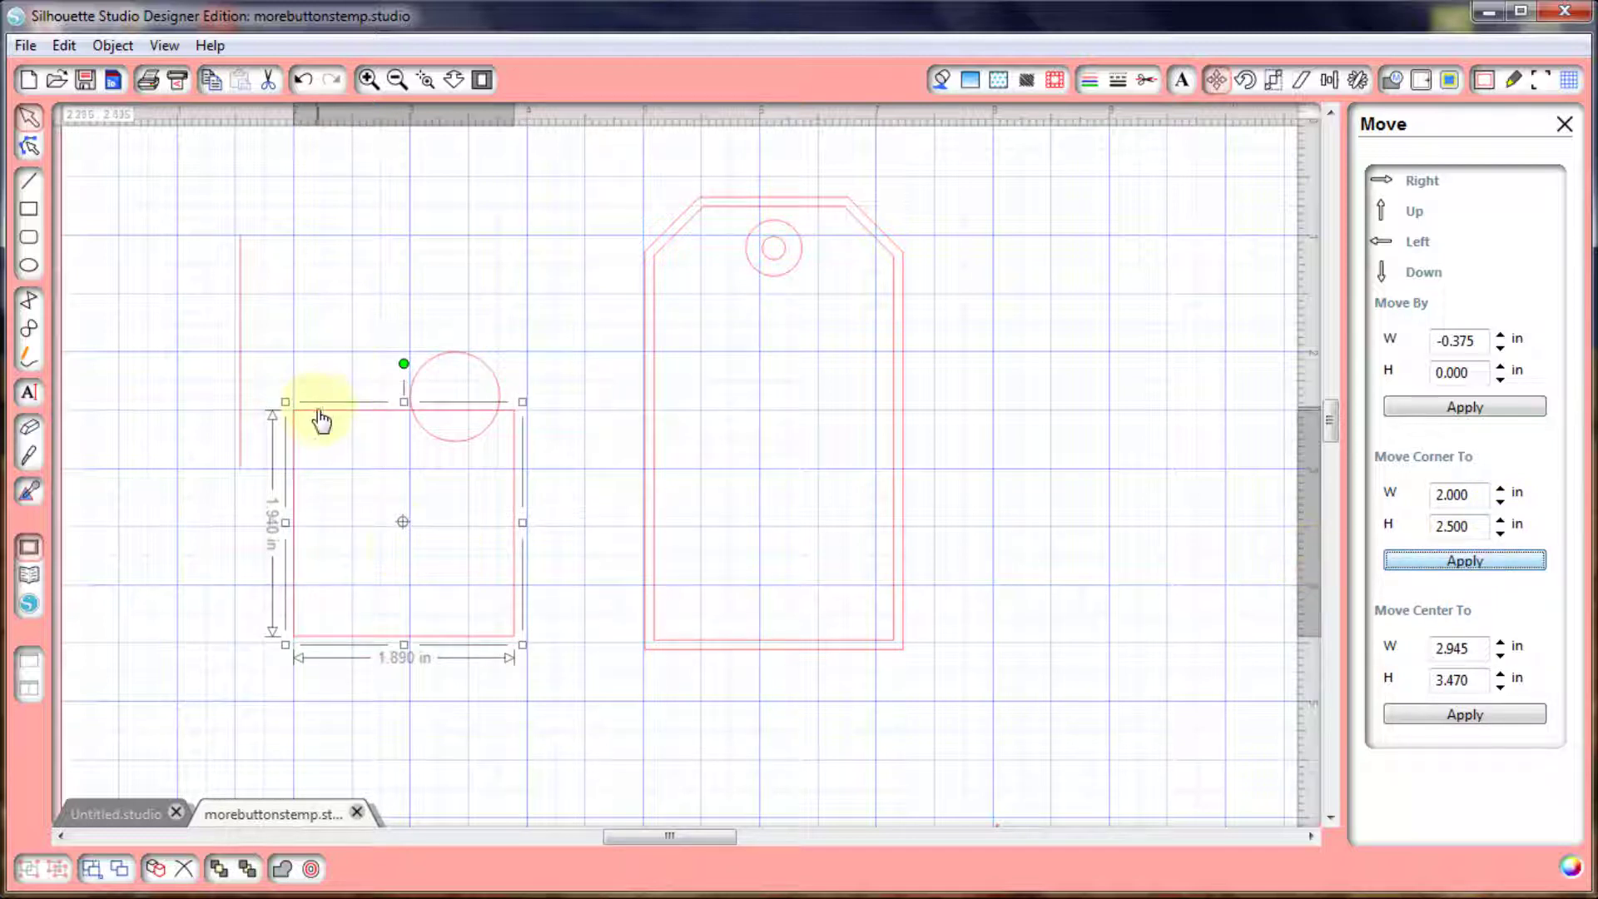
click(253, 479)
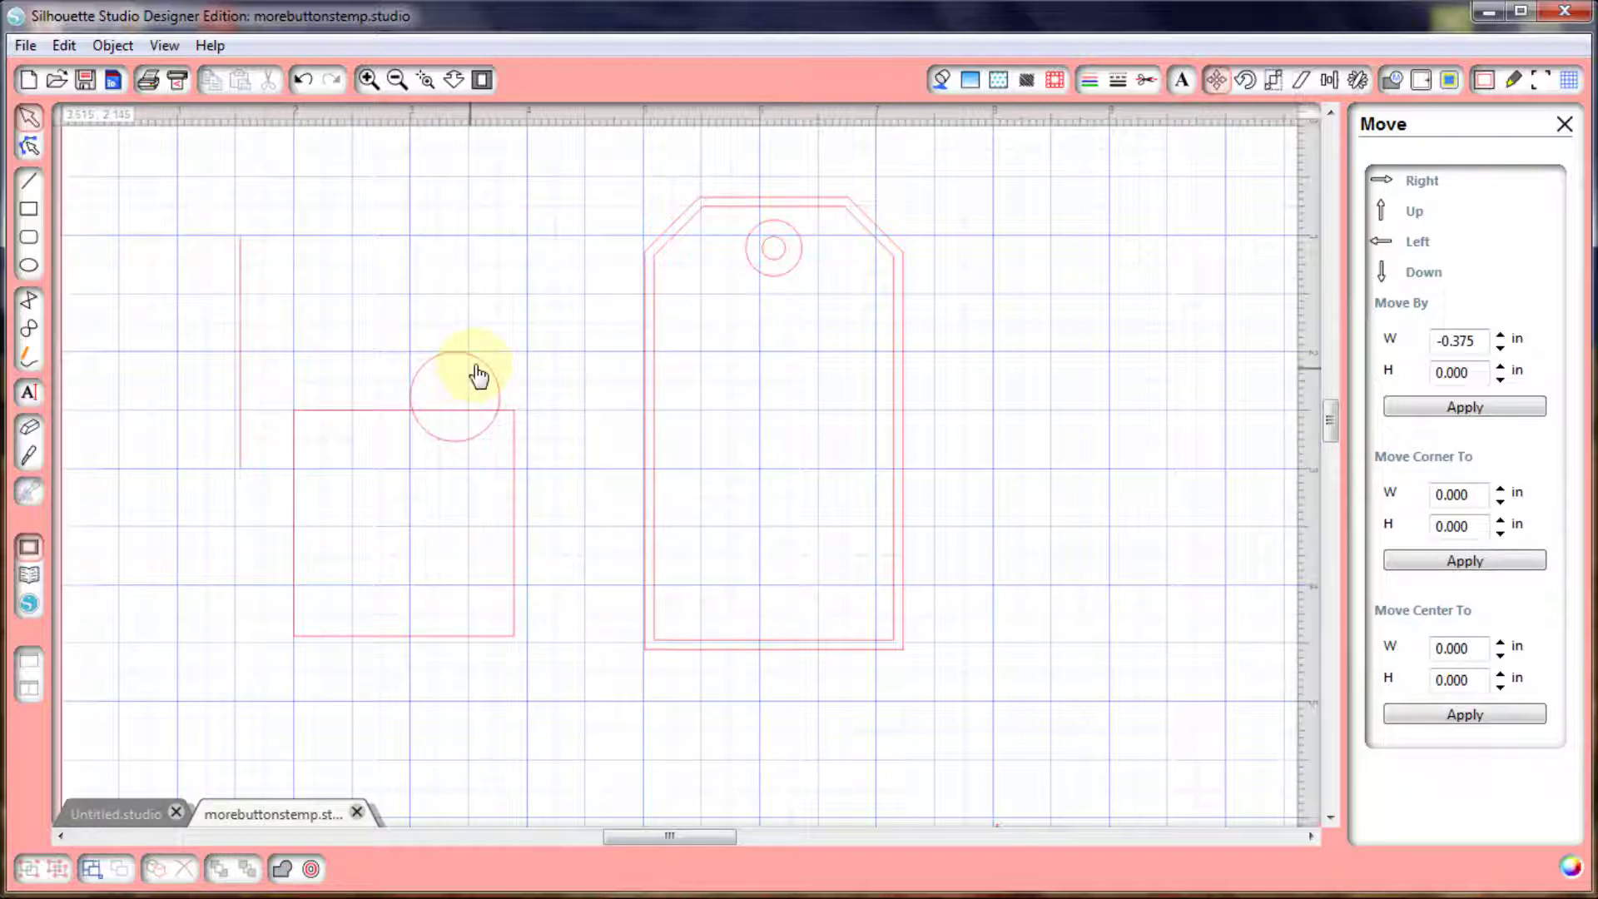
Move the circle's corner to 2.500, 1.500 in
drag(477, 375, 429, 303)
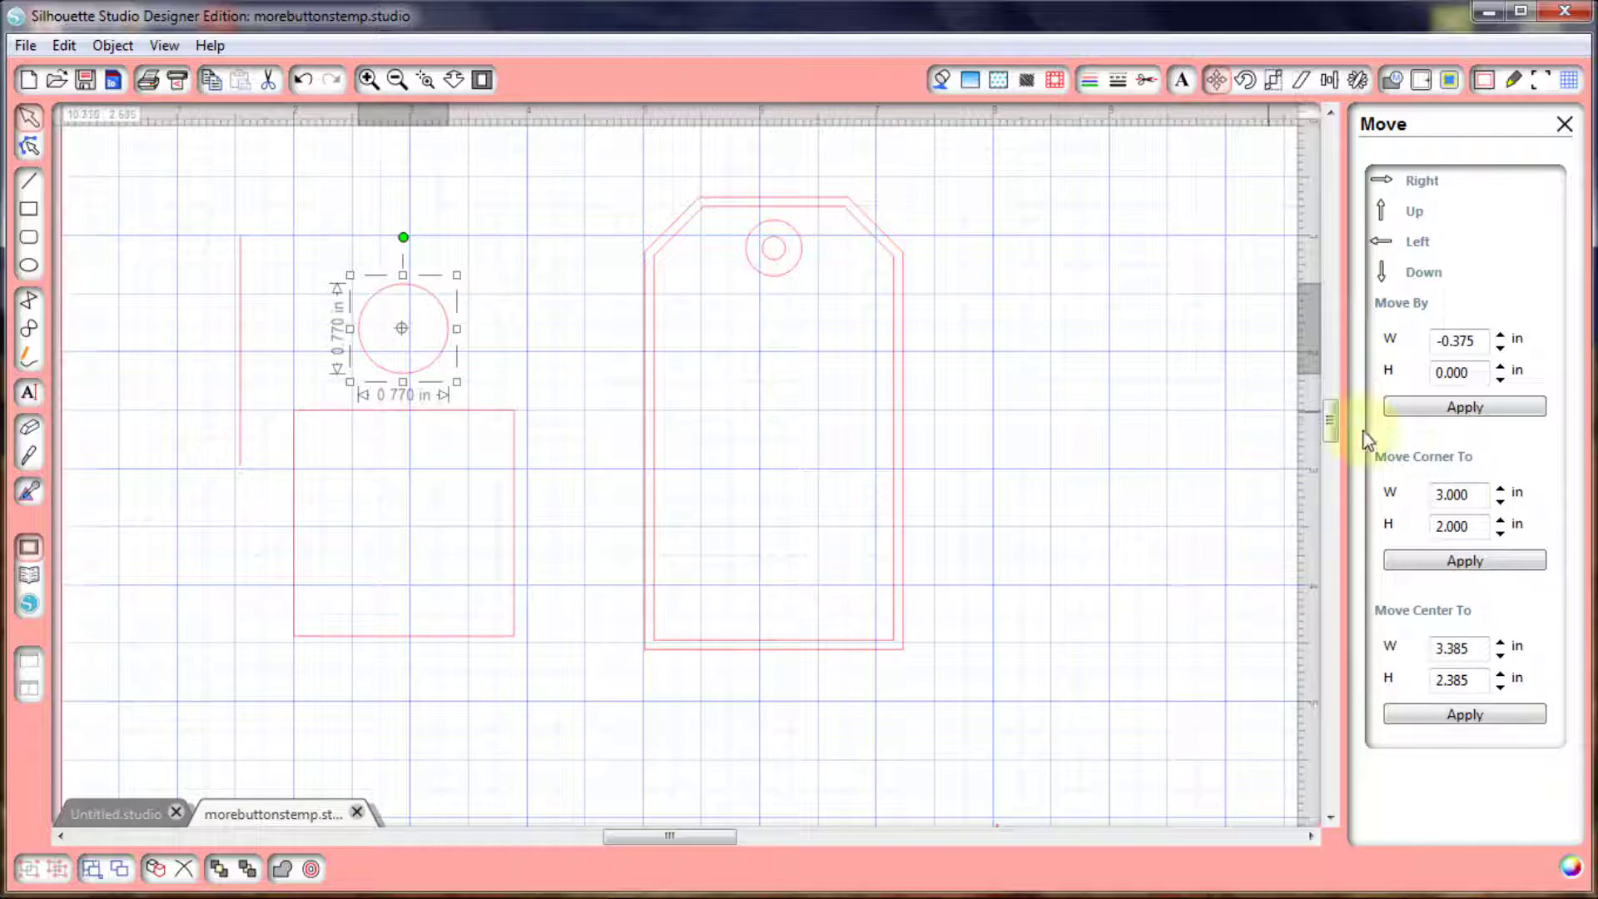
click(1501, 501)
click(1500, 488)
click(1501, 533)
click(1501, 533)
click(1502, 523)
click(1502, 523)
click(1499, 560)
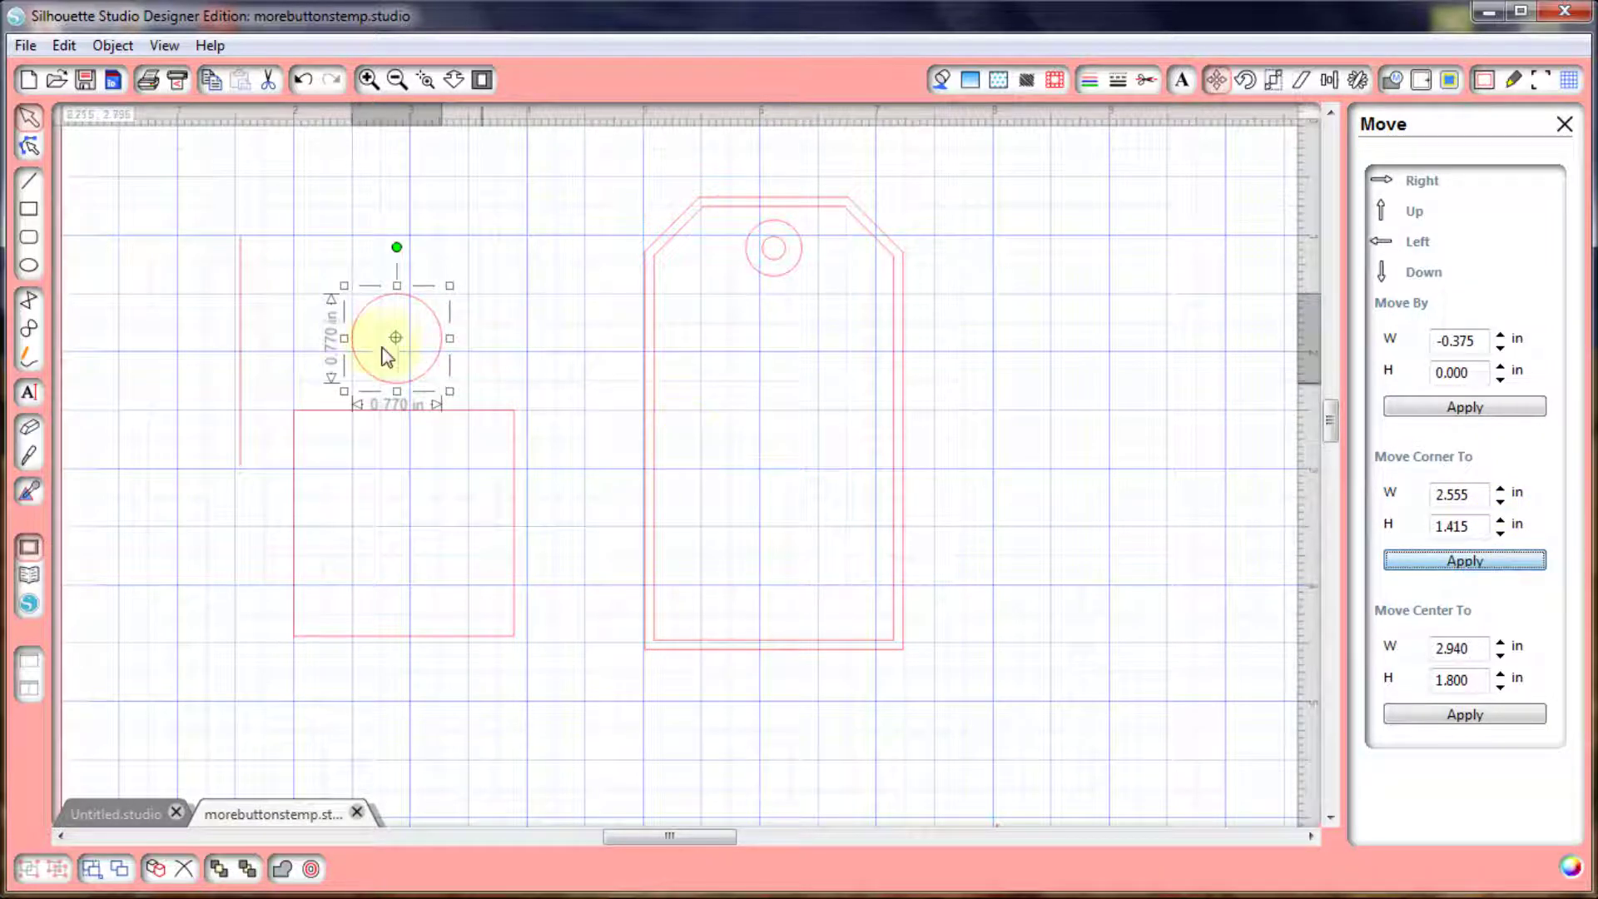
click(458, 315)
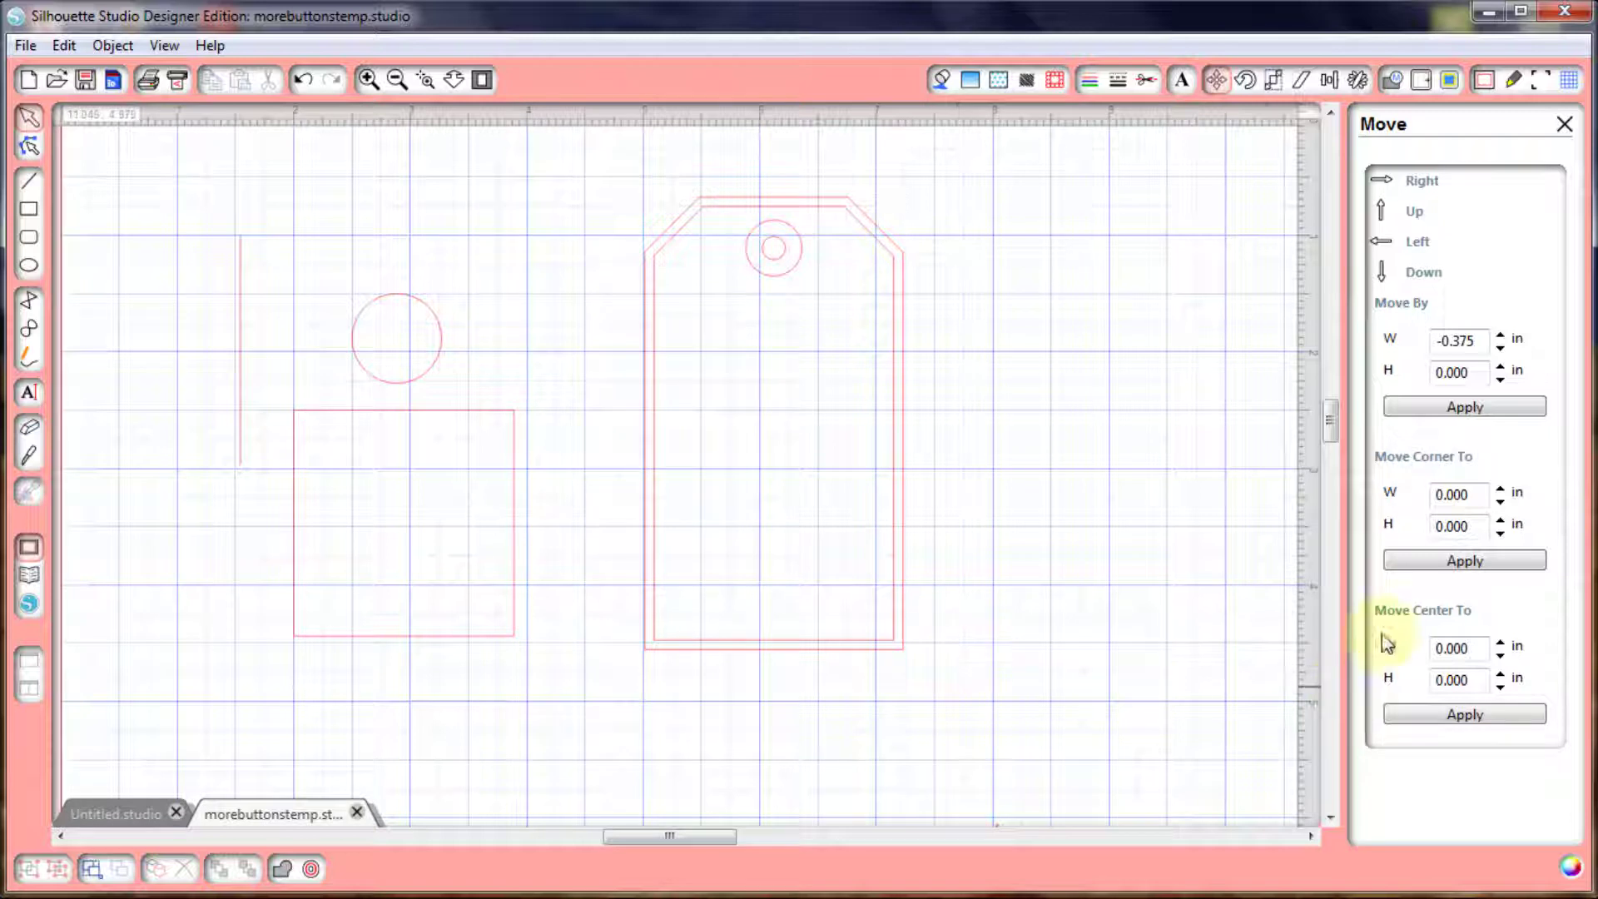
Centre the square at 2.500, 2.500 in
click(403, 410)
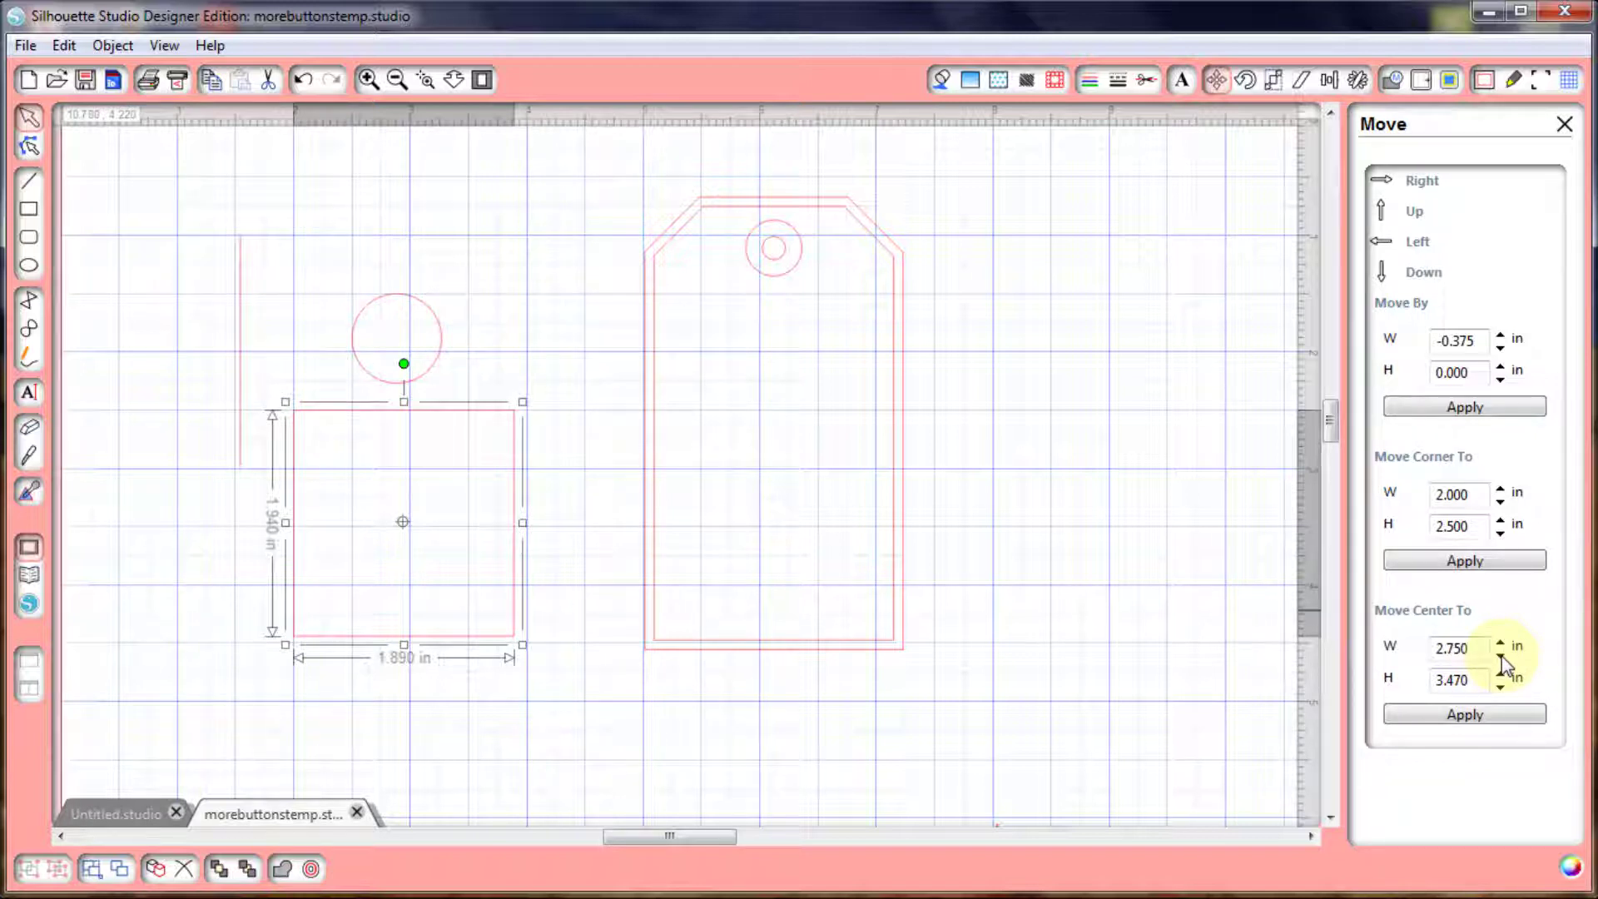
click(1488, 718)
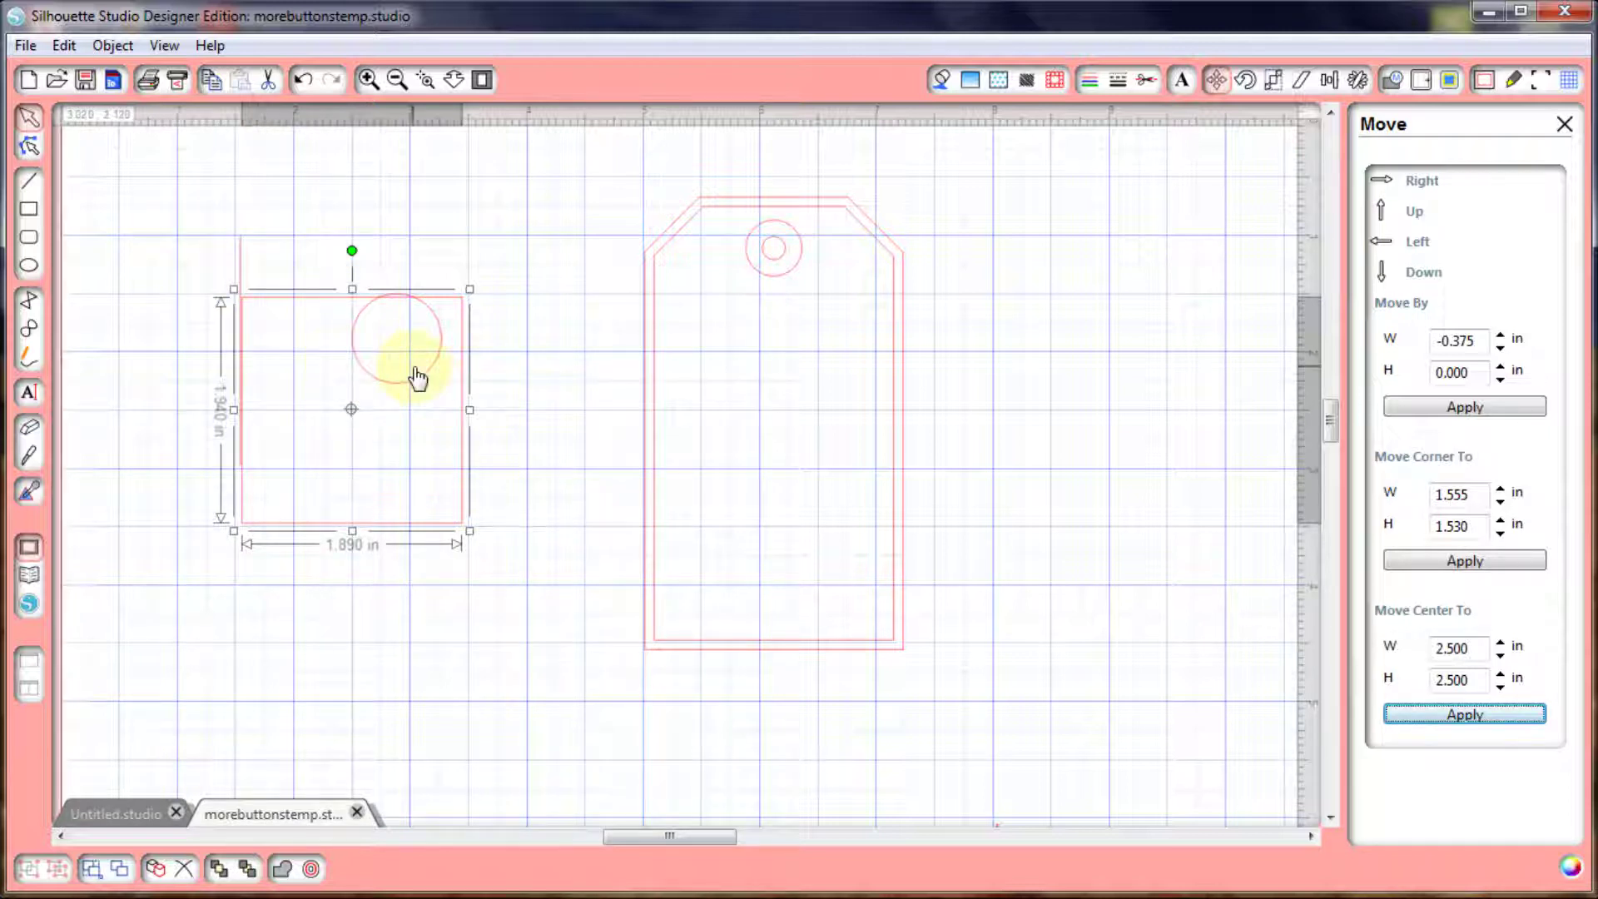
click(418, 376)
Drag the circle into the square and centre it at 2.500, 2.500 in
click(417, 386)
drag(417, 386, 381, 439)
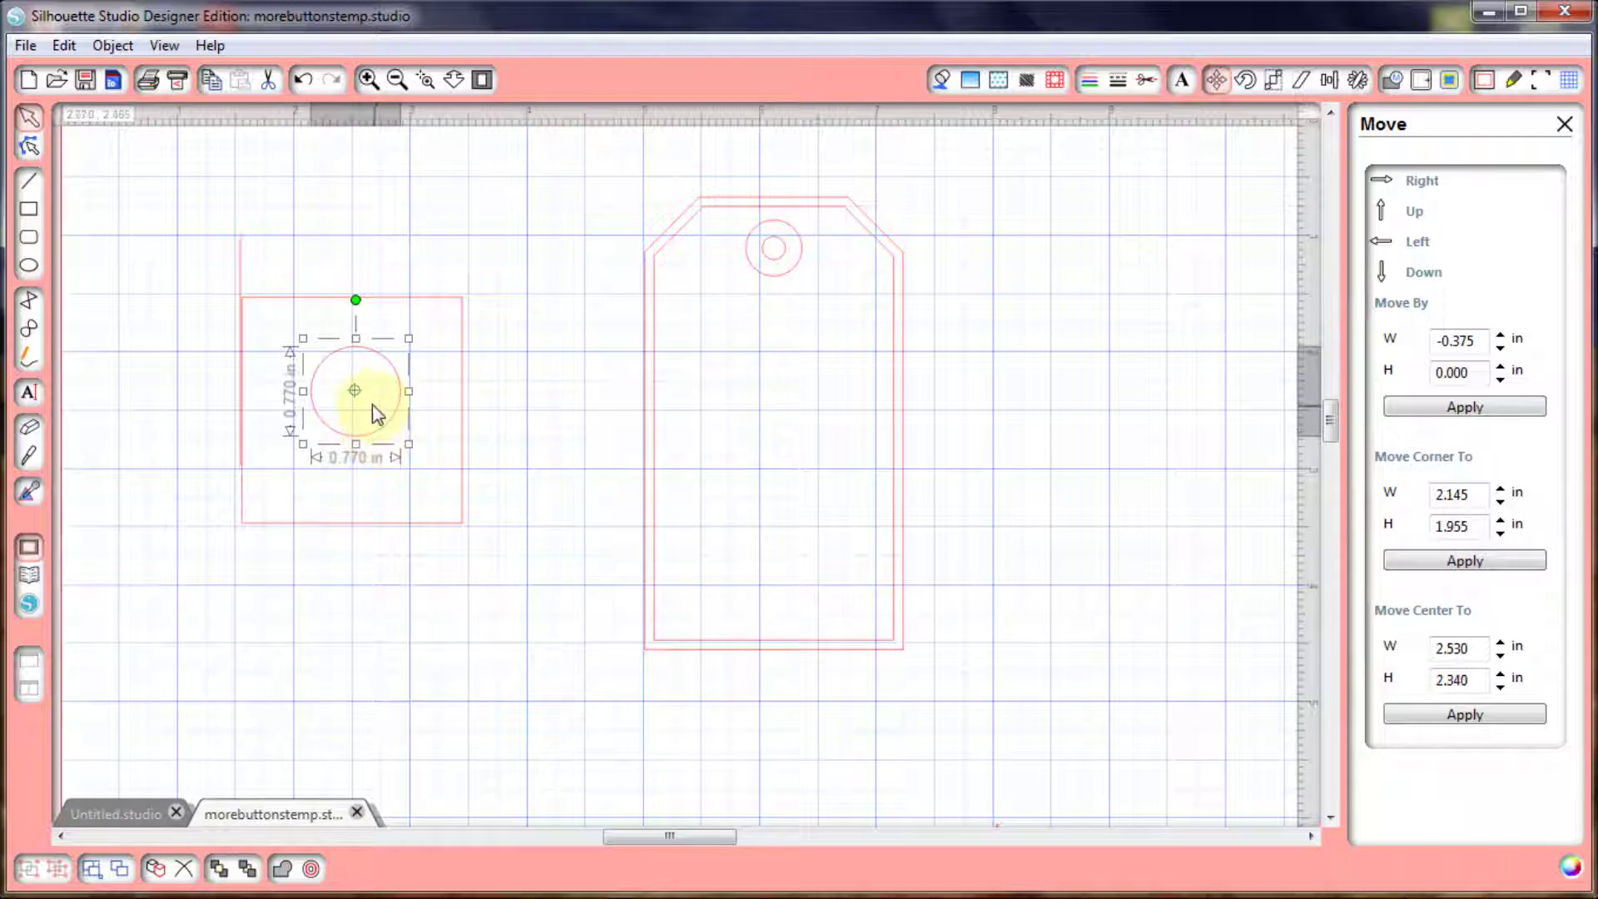
click(1486, 655)
click(1501, 656)
click(1500, 646)
click(1501, 674)
click(1488, 716)
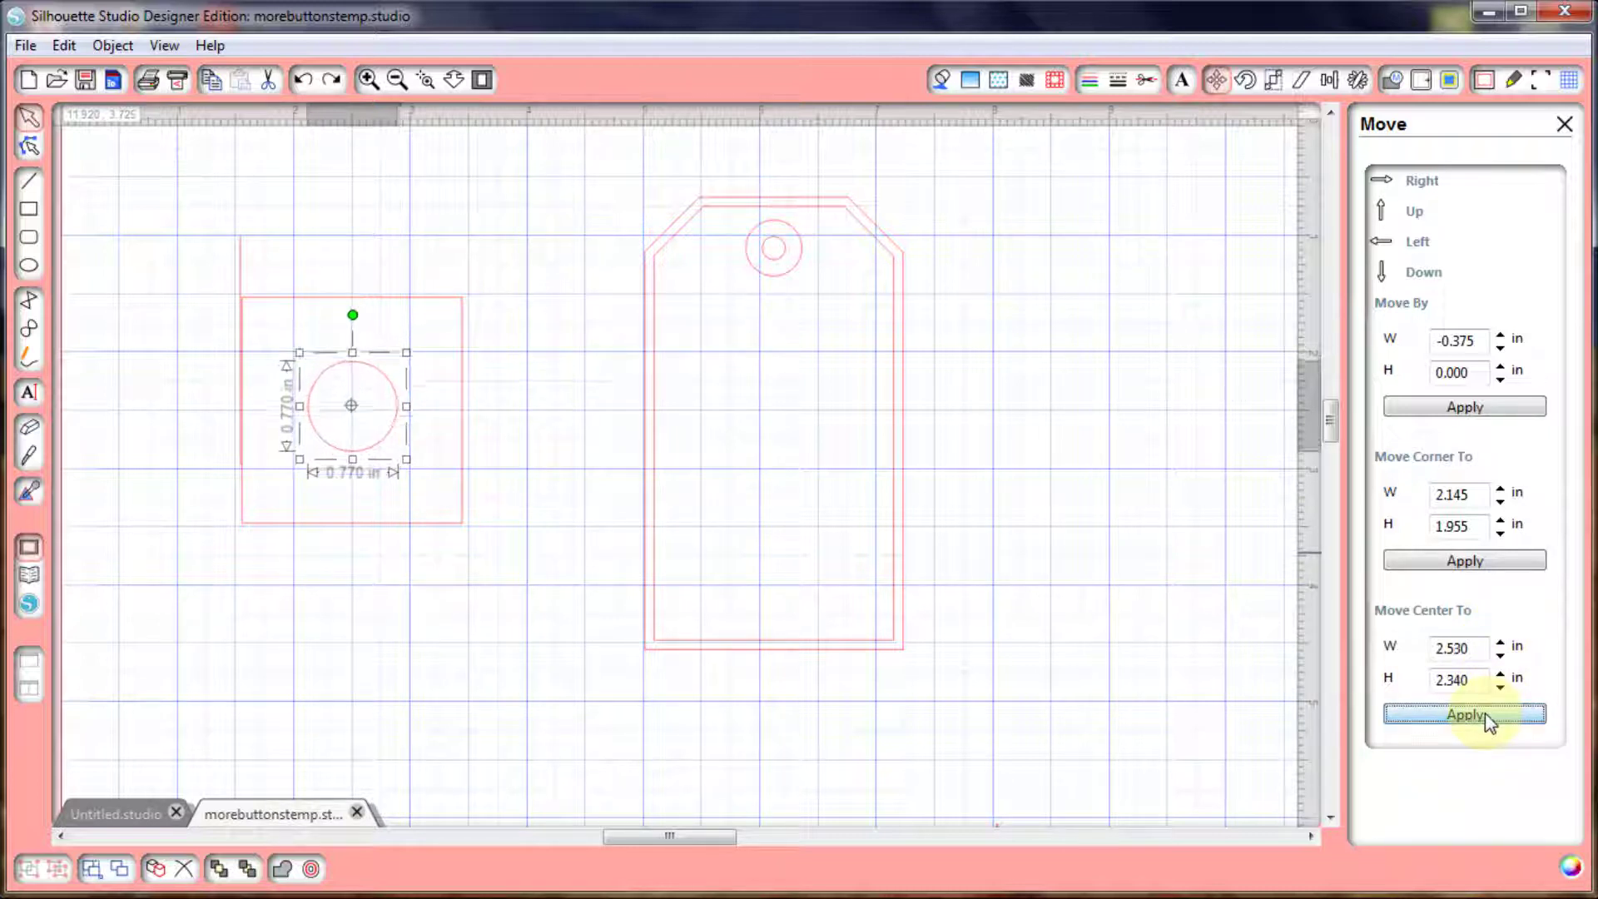
click(639, 515)
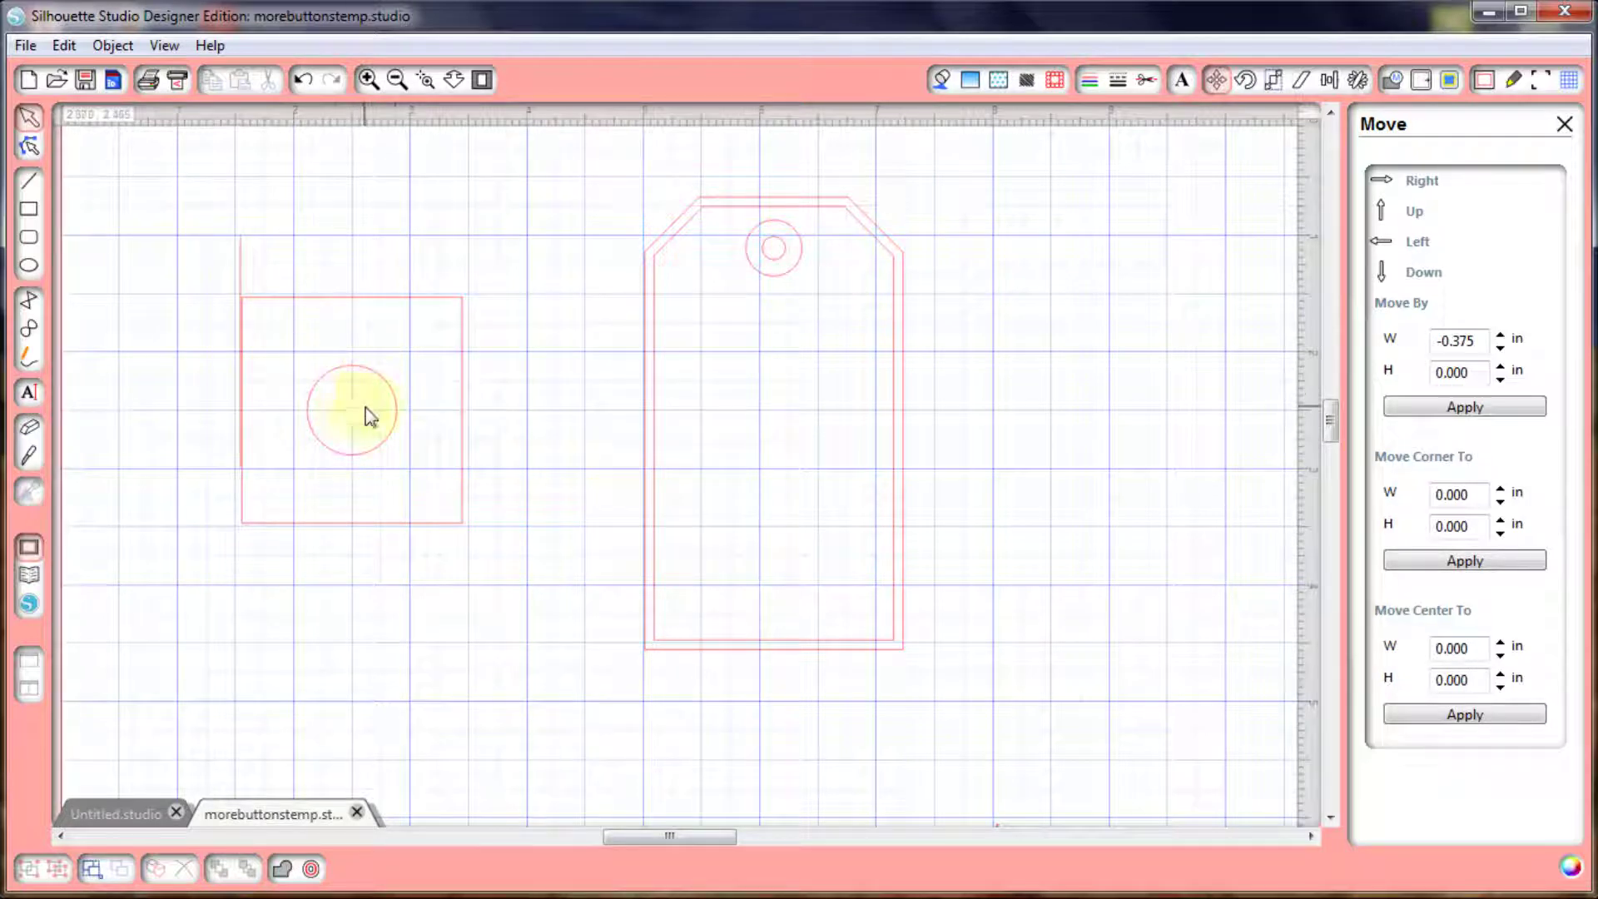
click(376, 454)
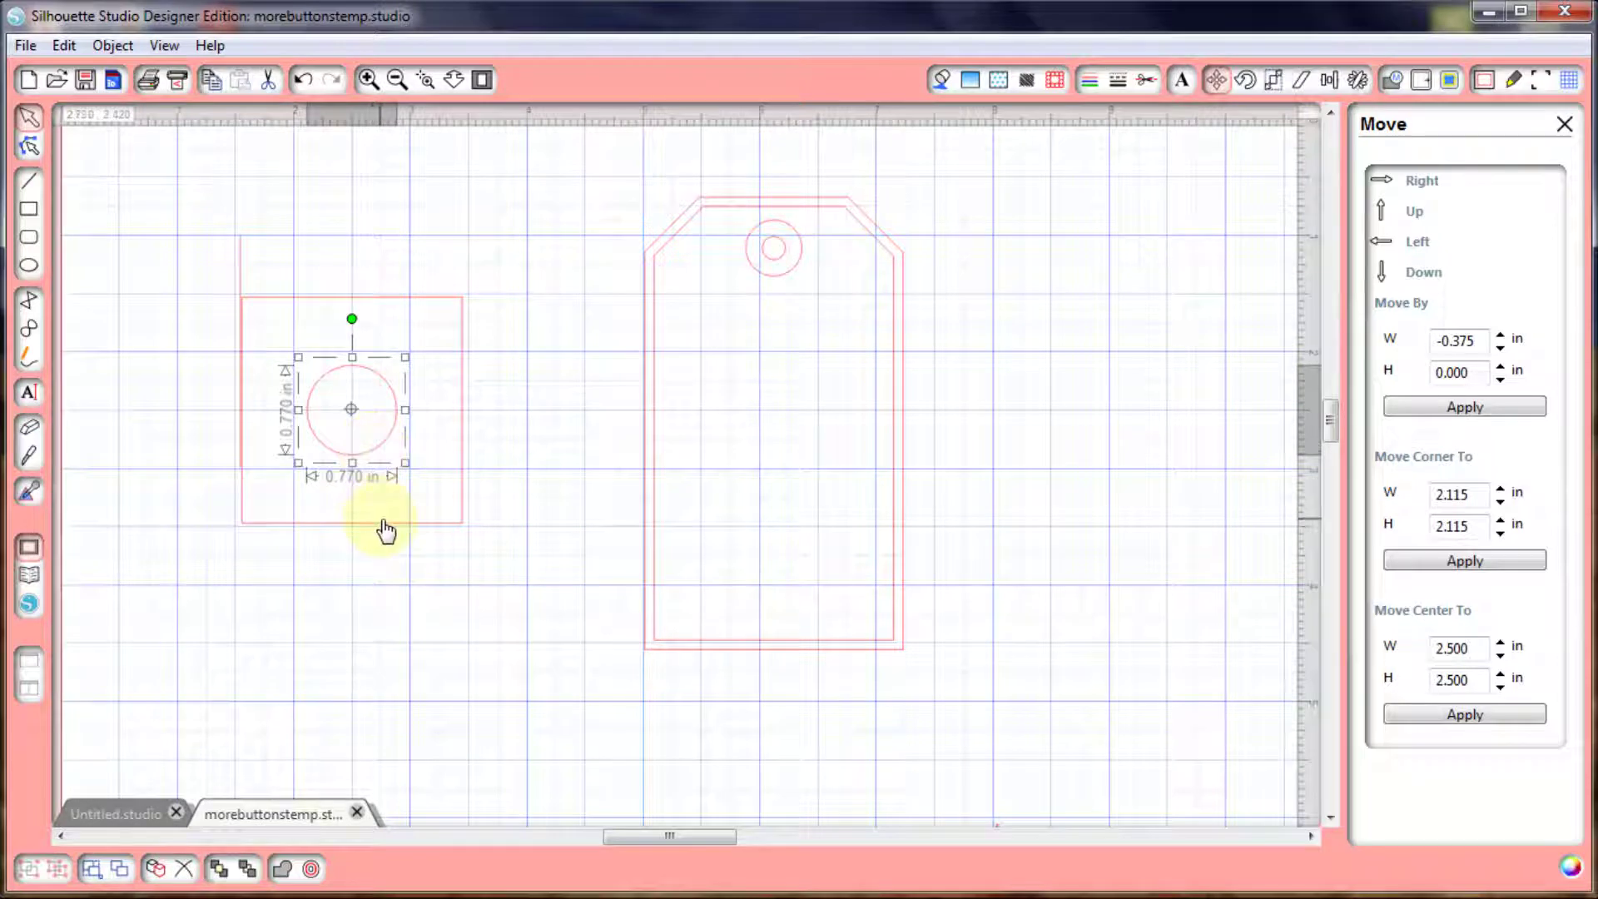
click(382, 526)
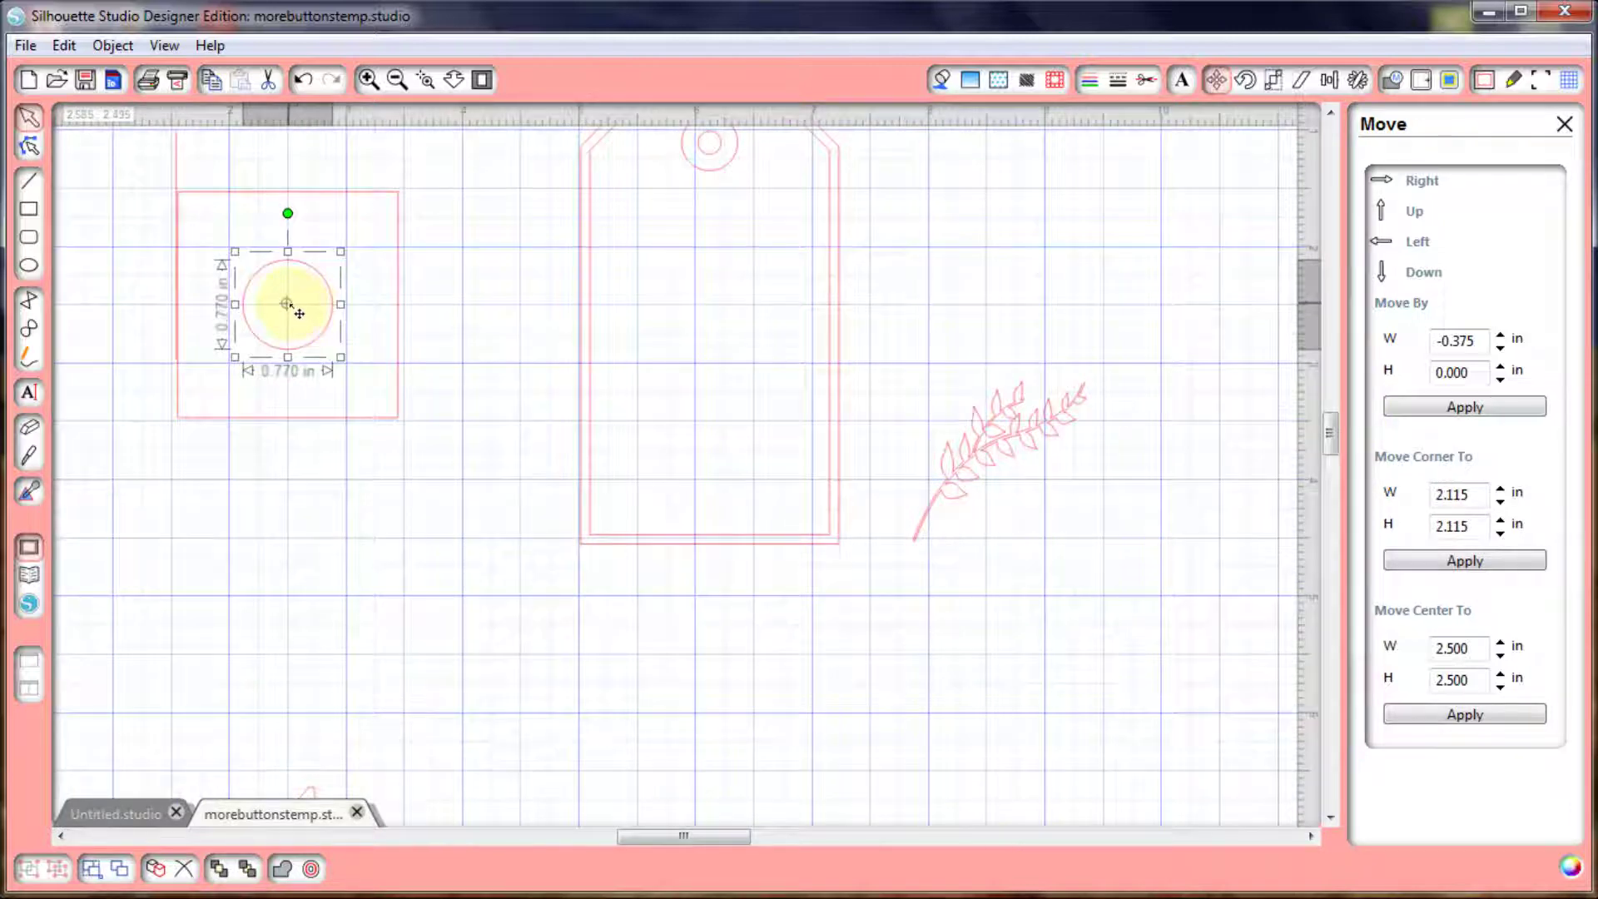
Select the leaf and rotate it freely by dragging its rotation handle to various angles
drag(287, 304, 464, 533)
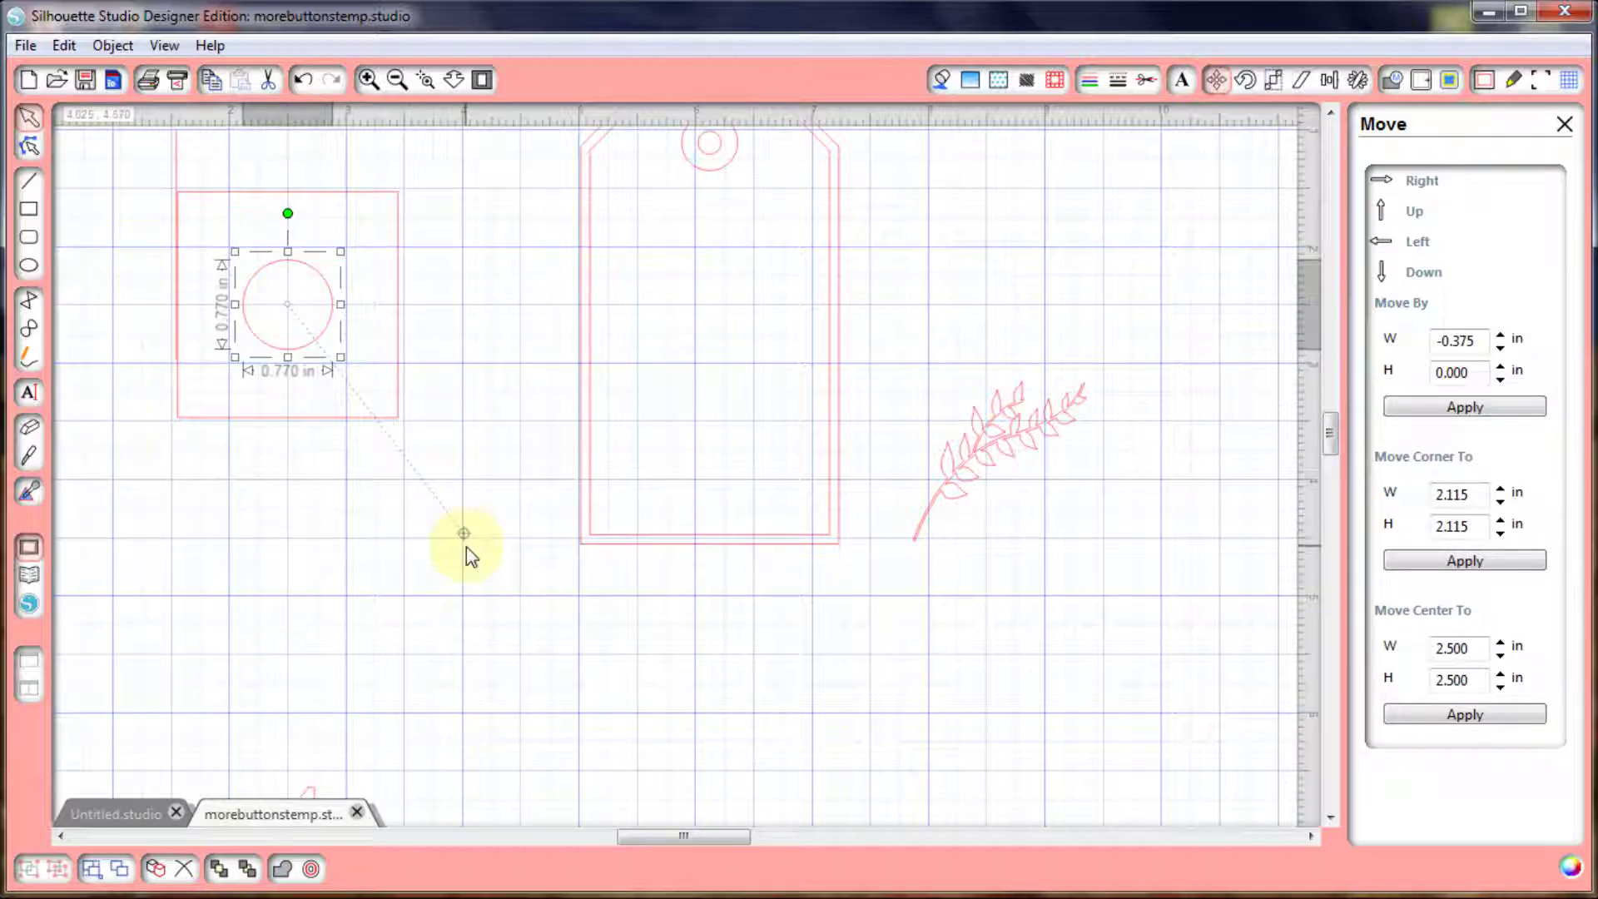
click(304, 83)
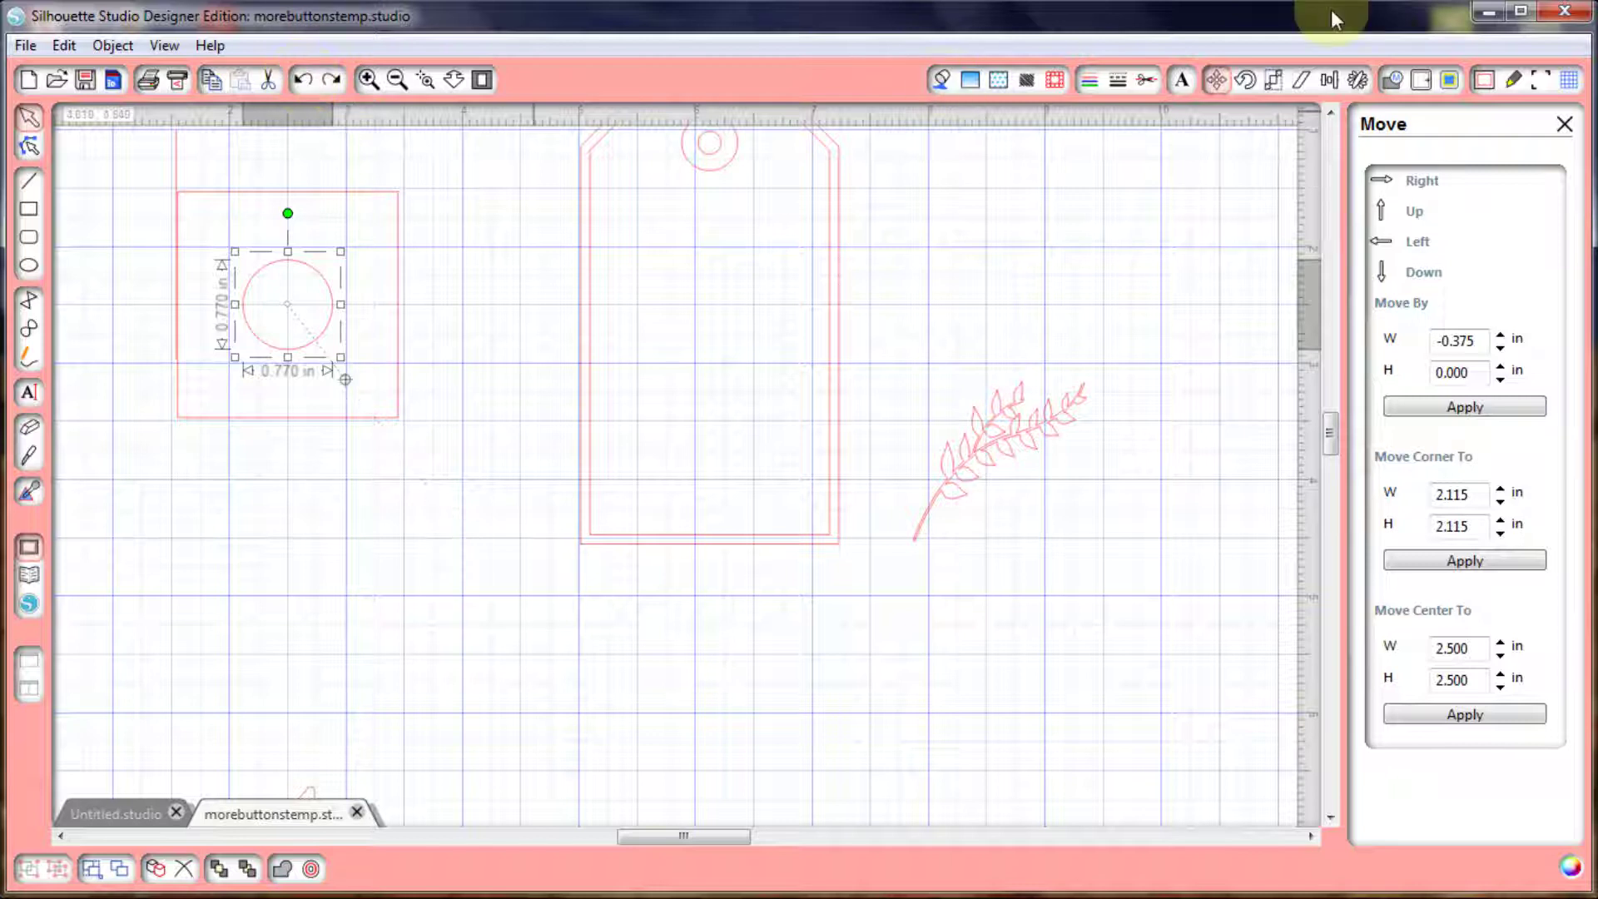
click(1248, 84)
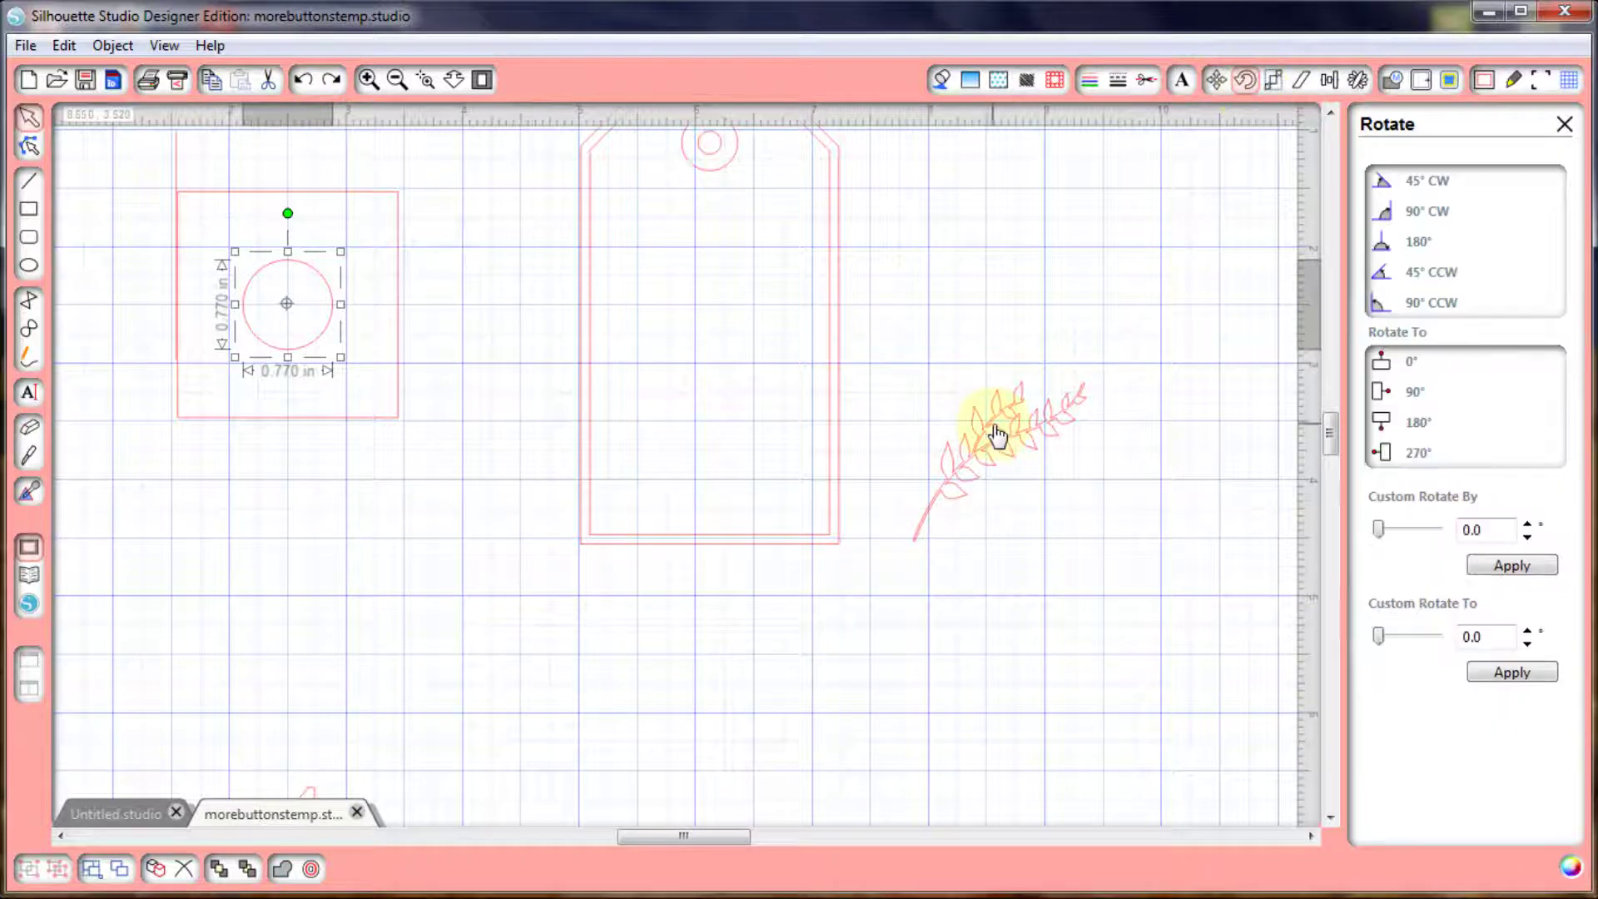
click(997, 432)
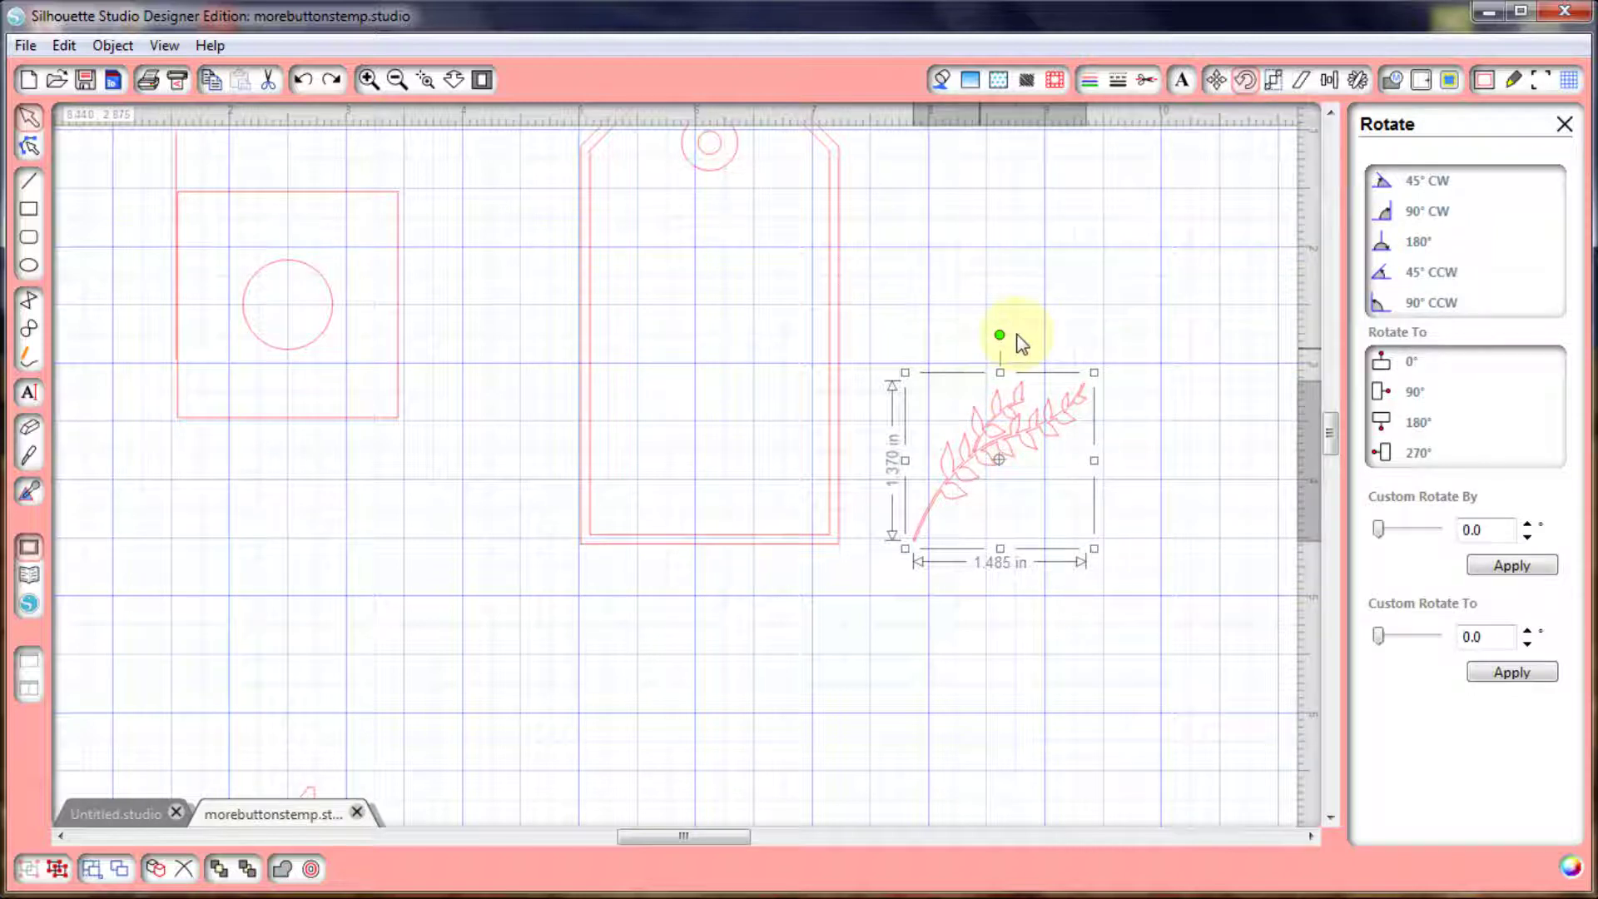
drag(1003, 336, 1122, 420)
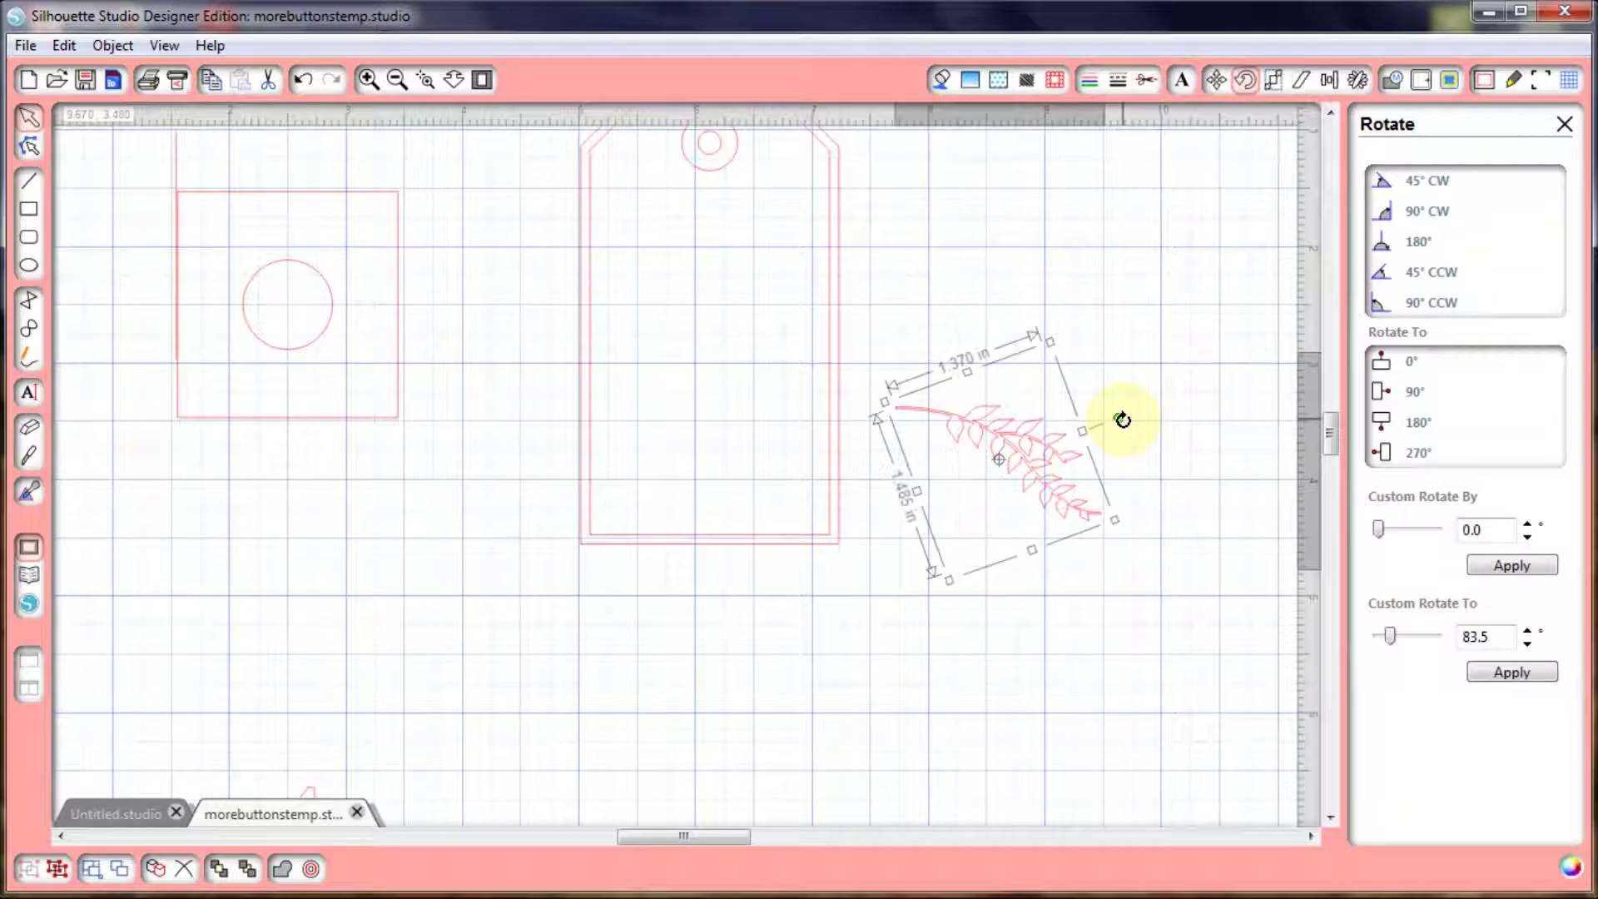
drag(1122, 419, 1113, 386)
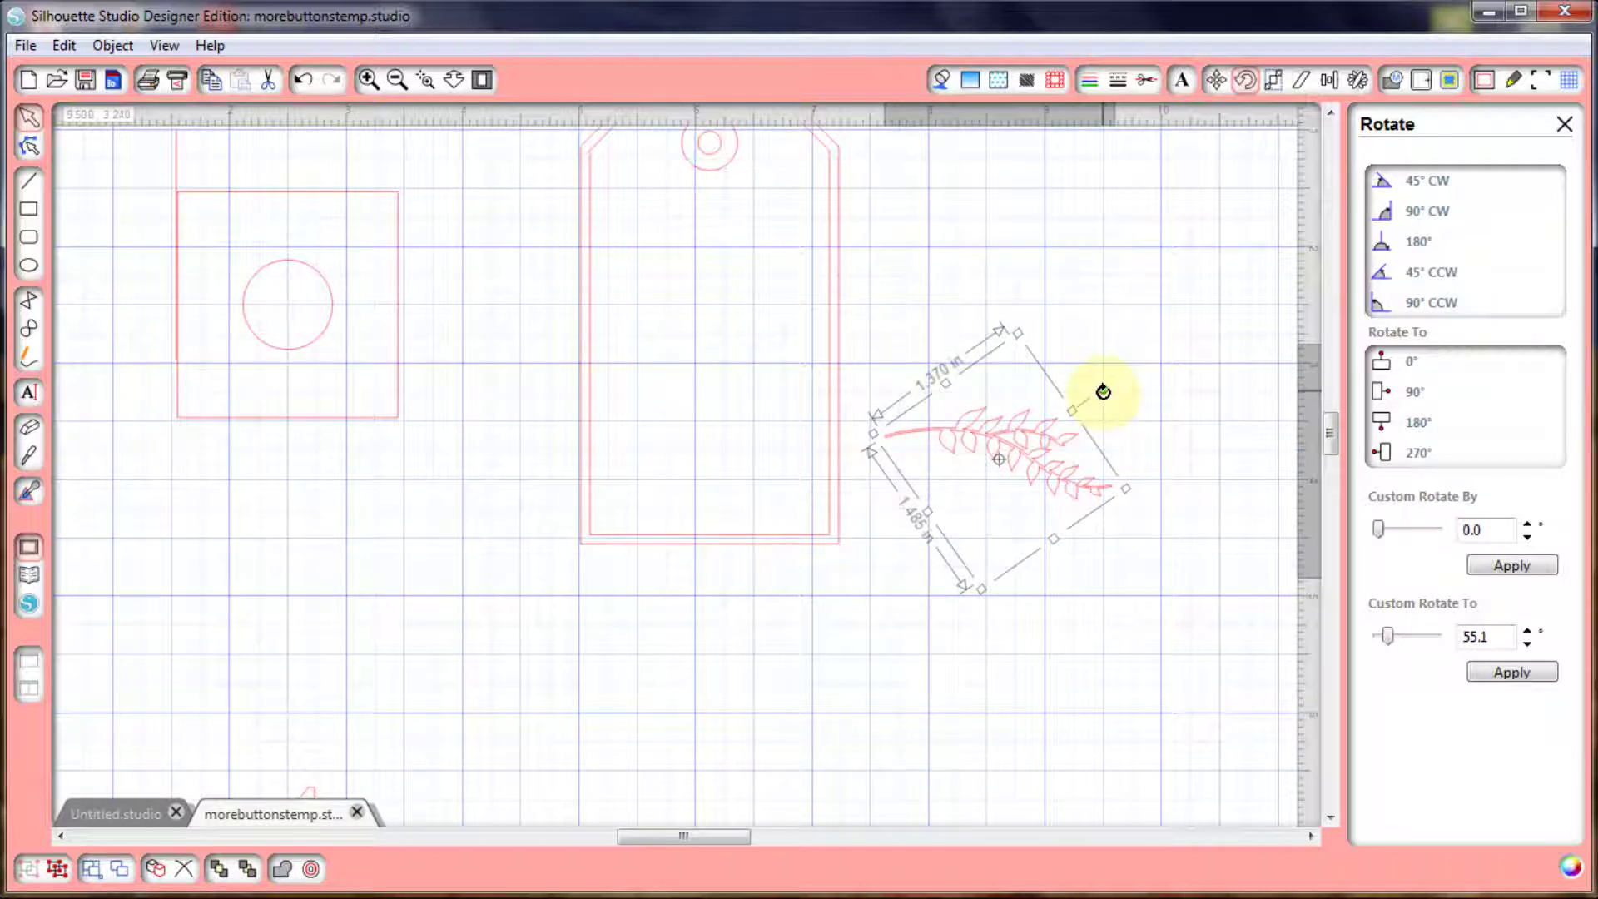
drag(1103, 392, 998, 328)
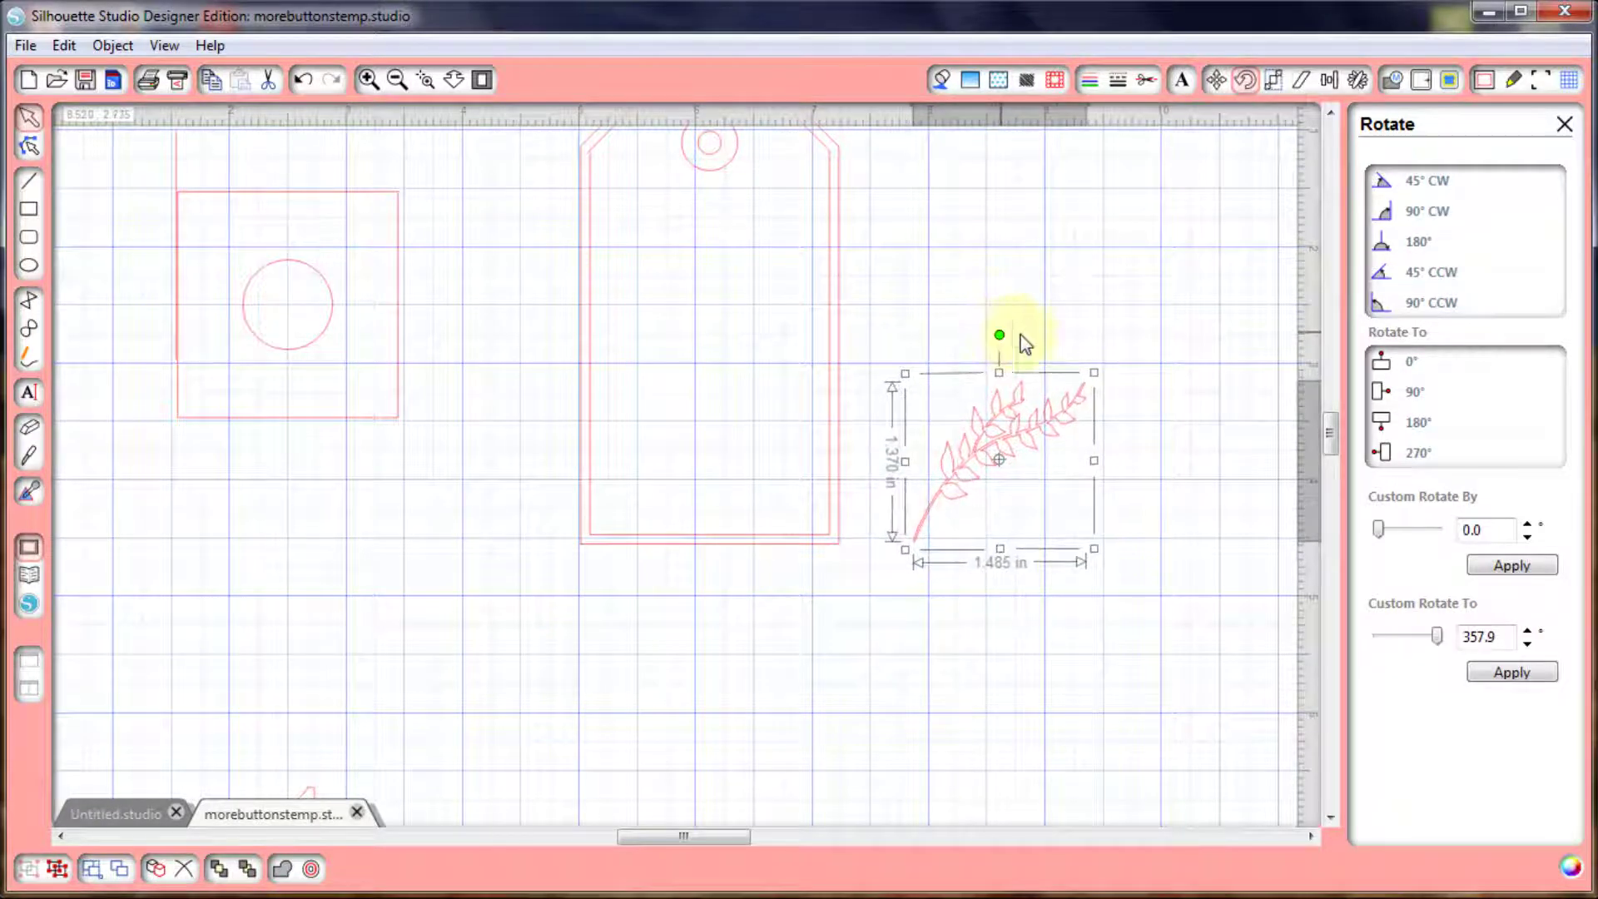
Set the leaf's rotation to 0°, then 90°, then 180°, and back to 0°
click(1414, 358)
click(1409, 373)
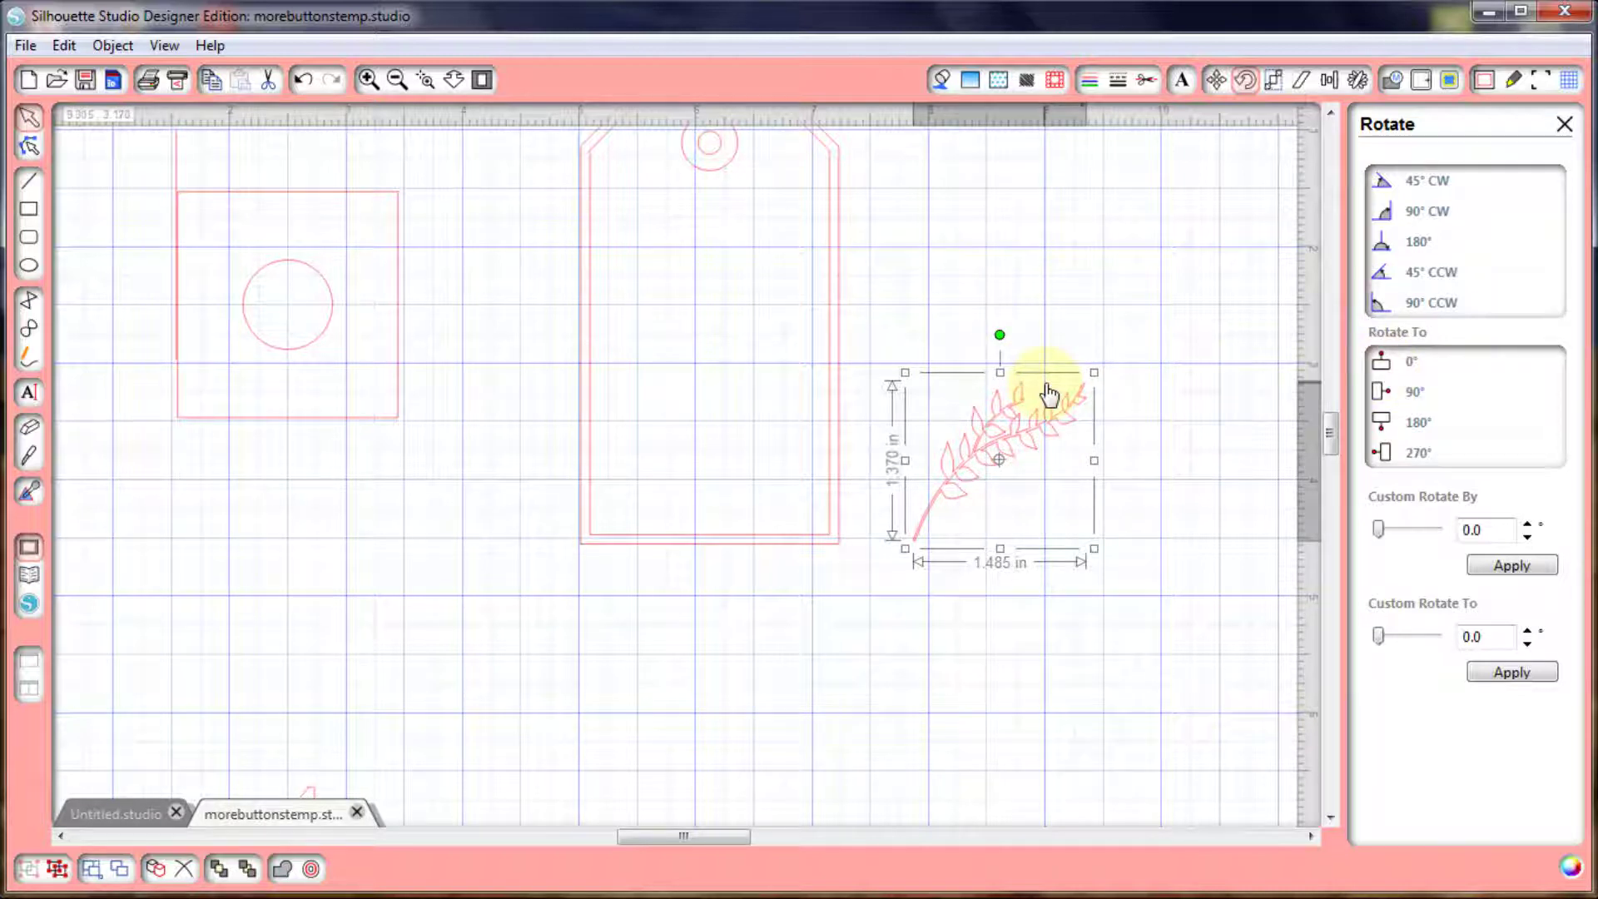
click(1386, 394)
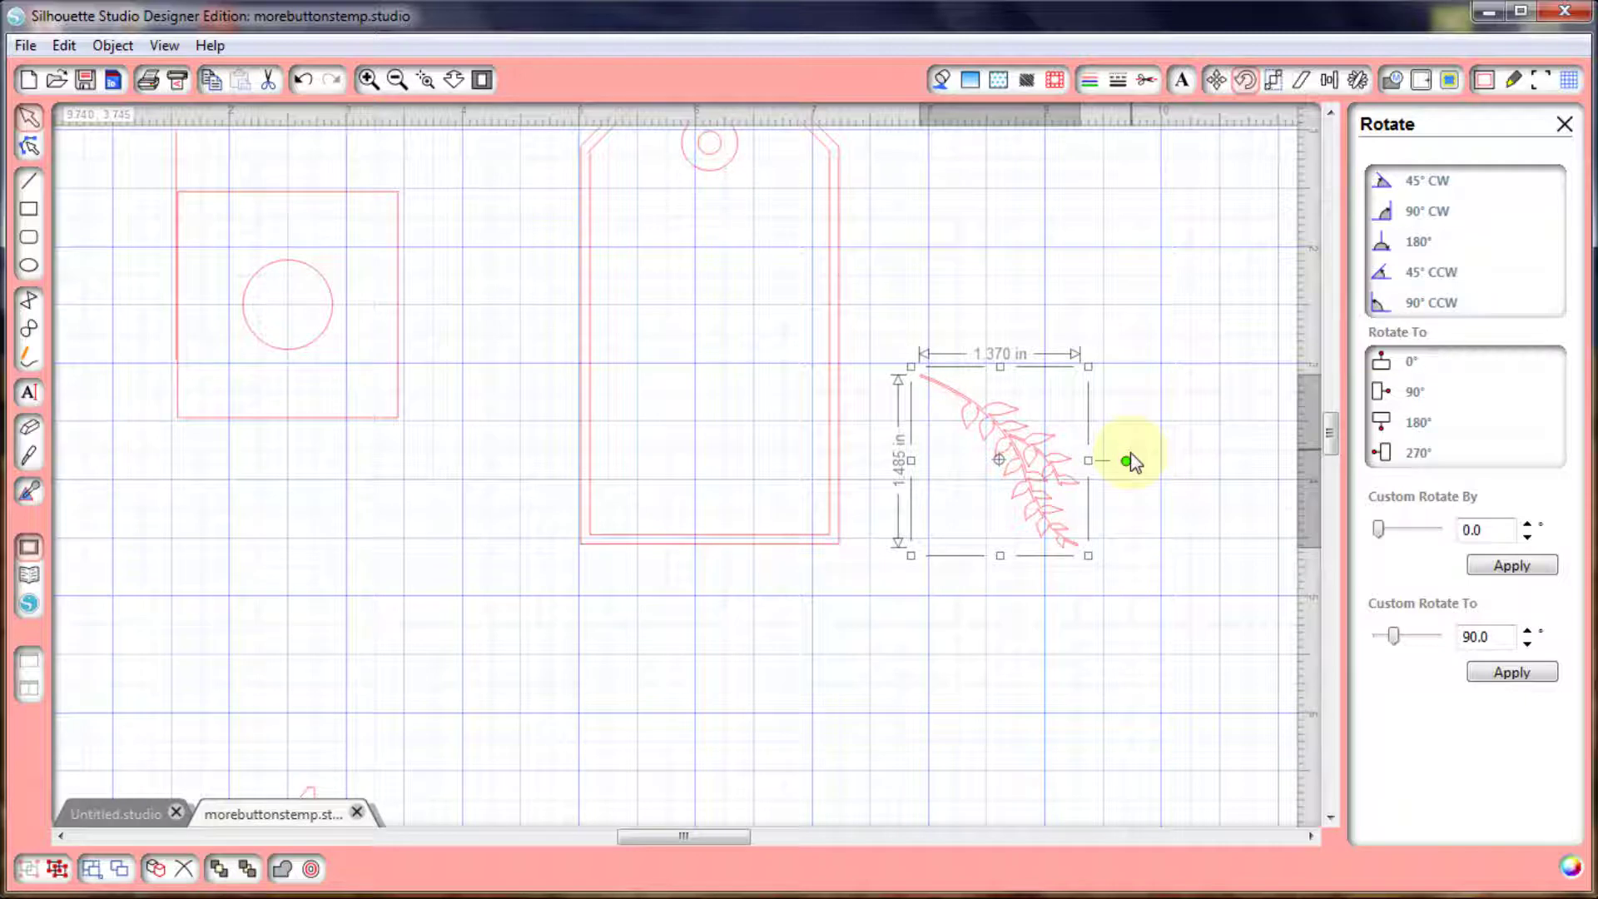
click(1420, 424)
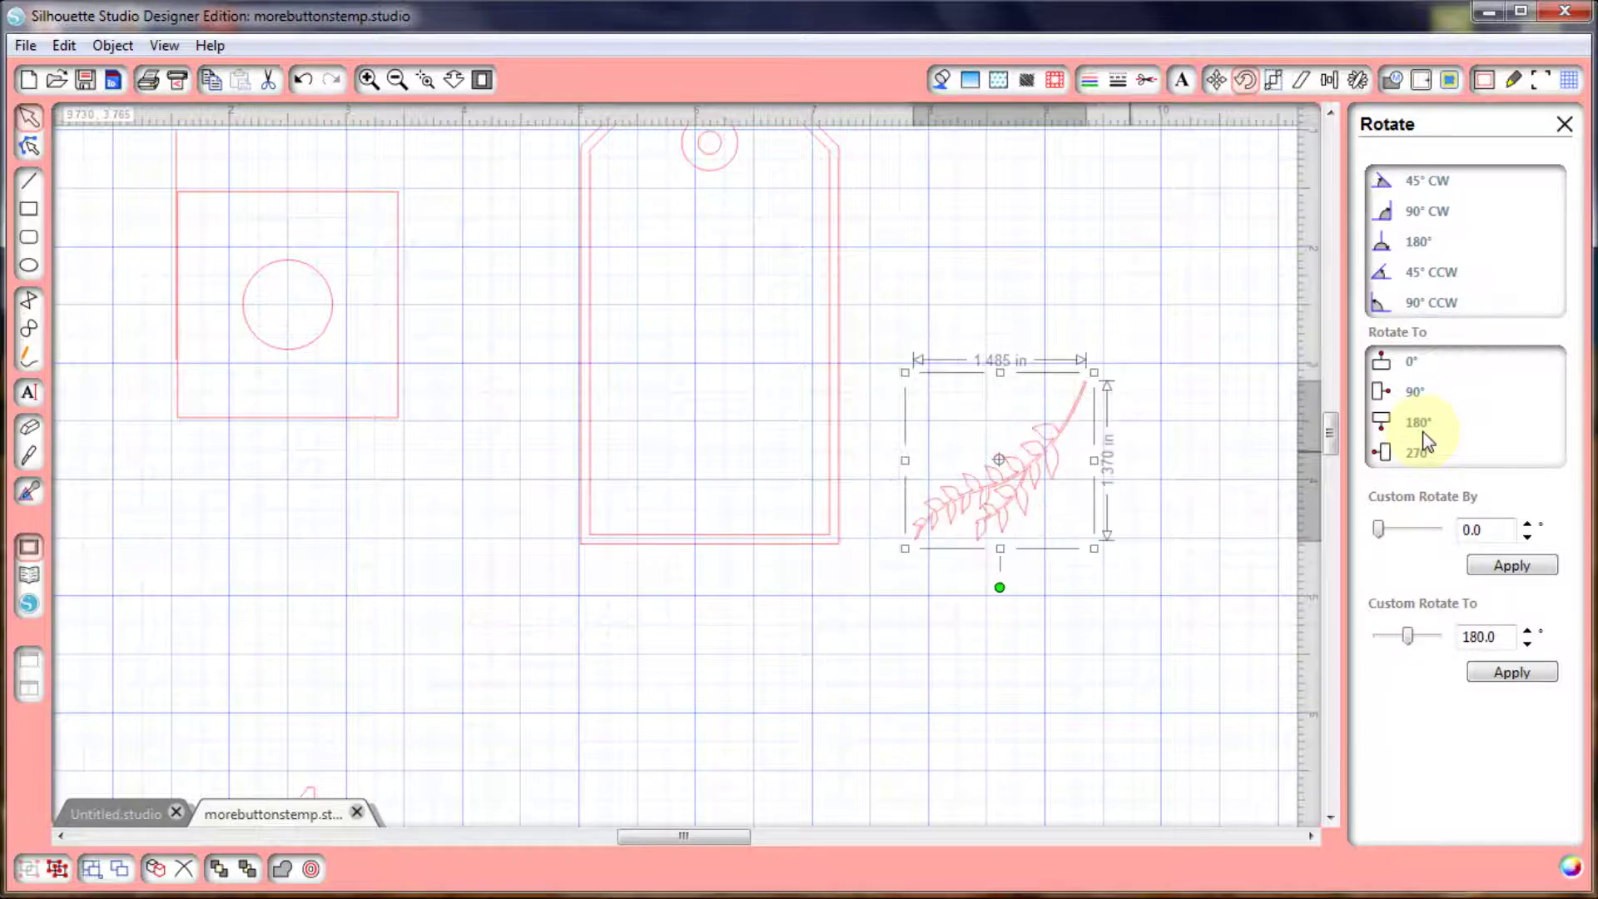
click(1379, 366)
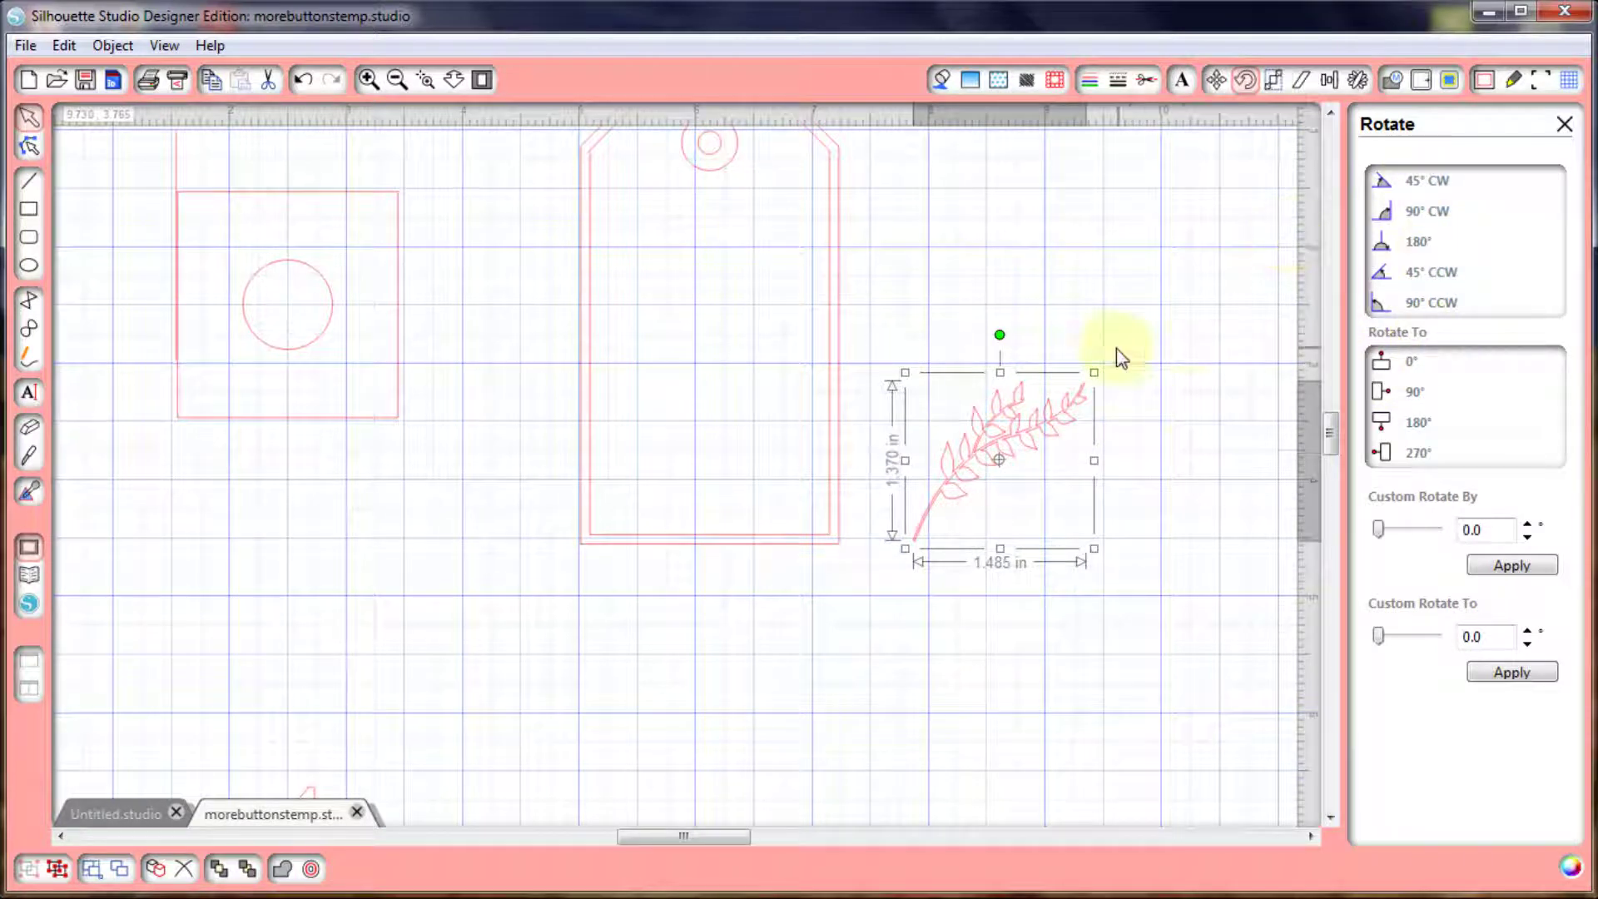
Turn the leaf 45° clockwise, 90° counter-clockwise, freely, 90° counter-clockwise again, then reset to 0°
click(1391, 185)
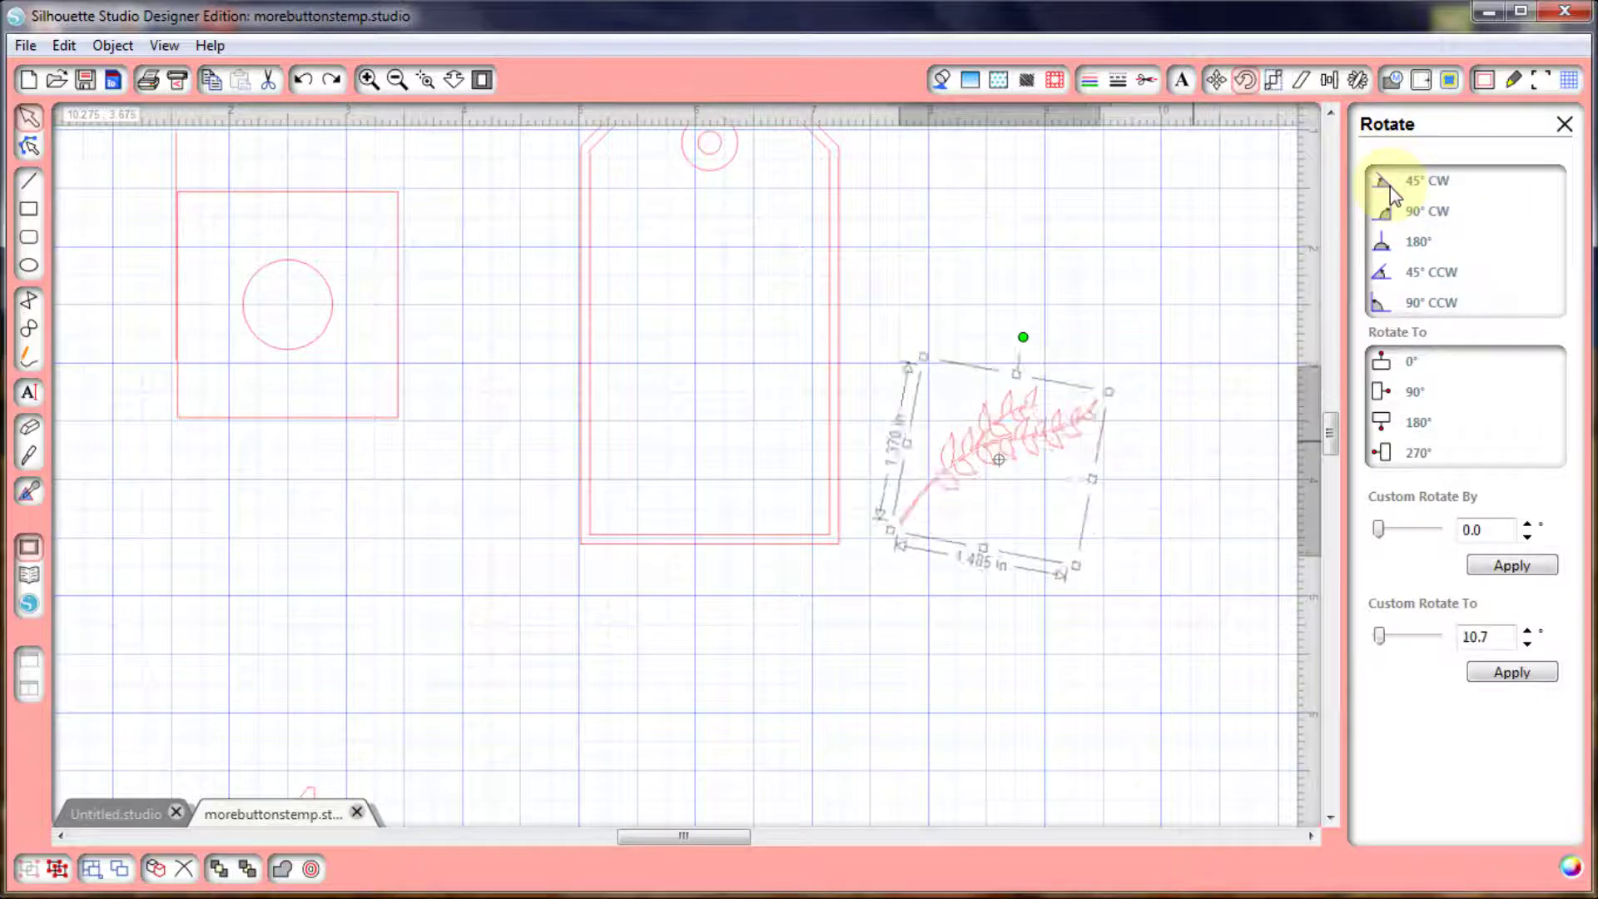
click(1430, 307)
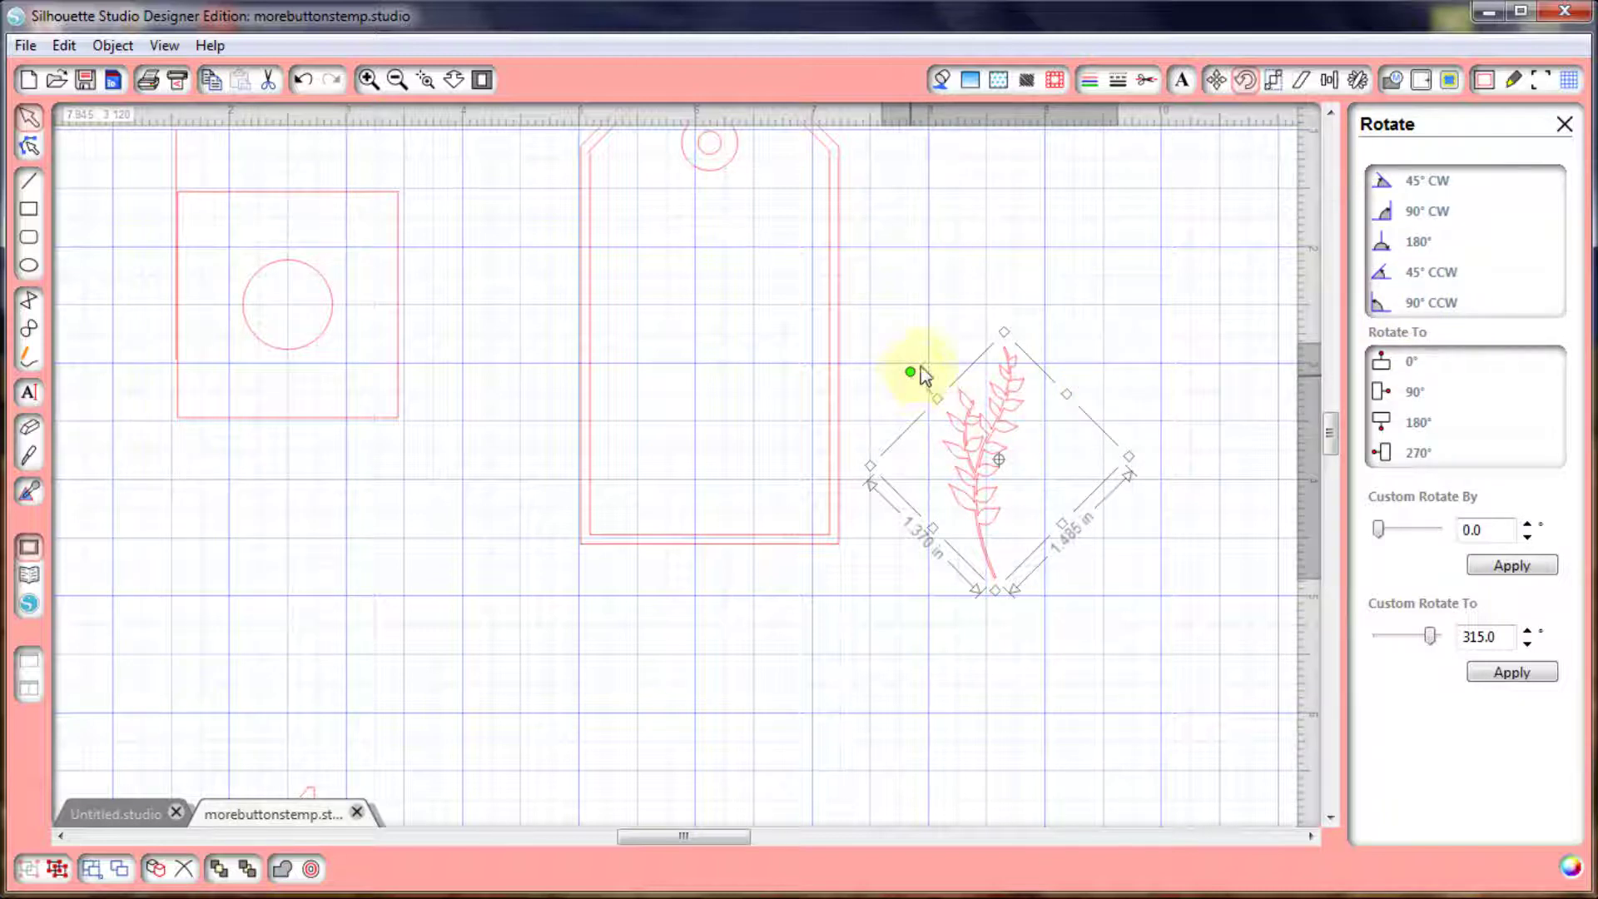
drag(911, 375, 885, 408)
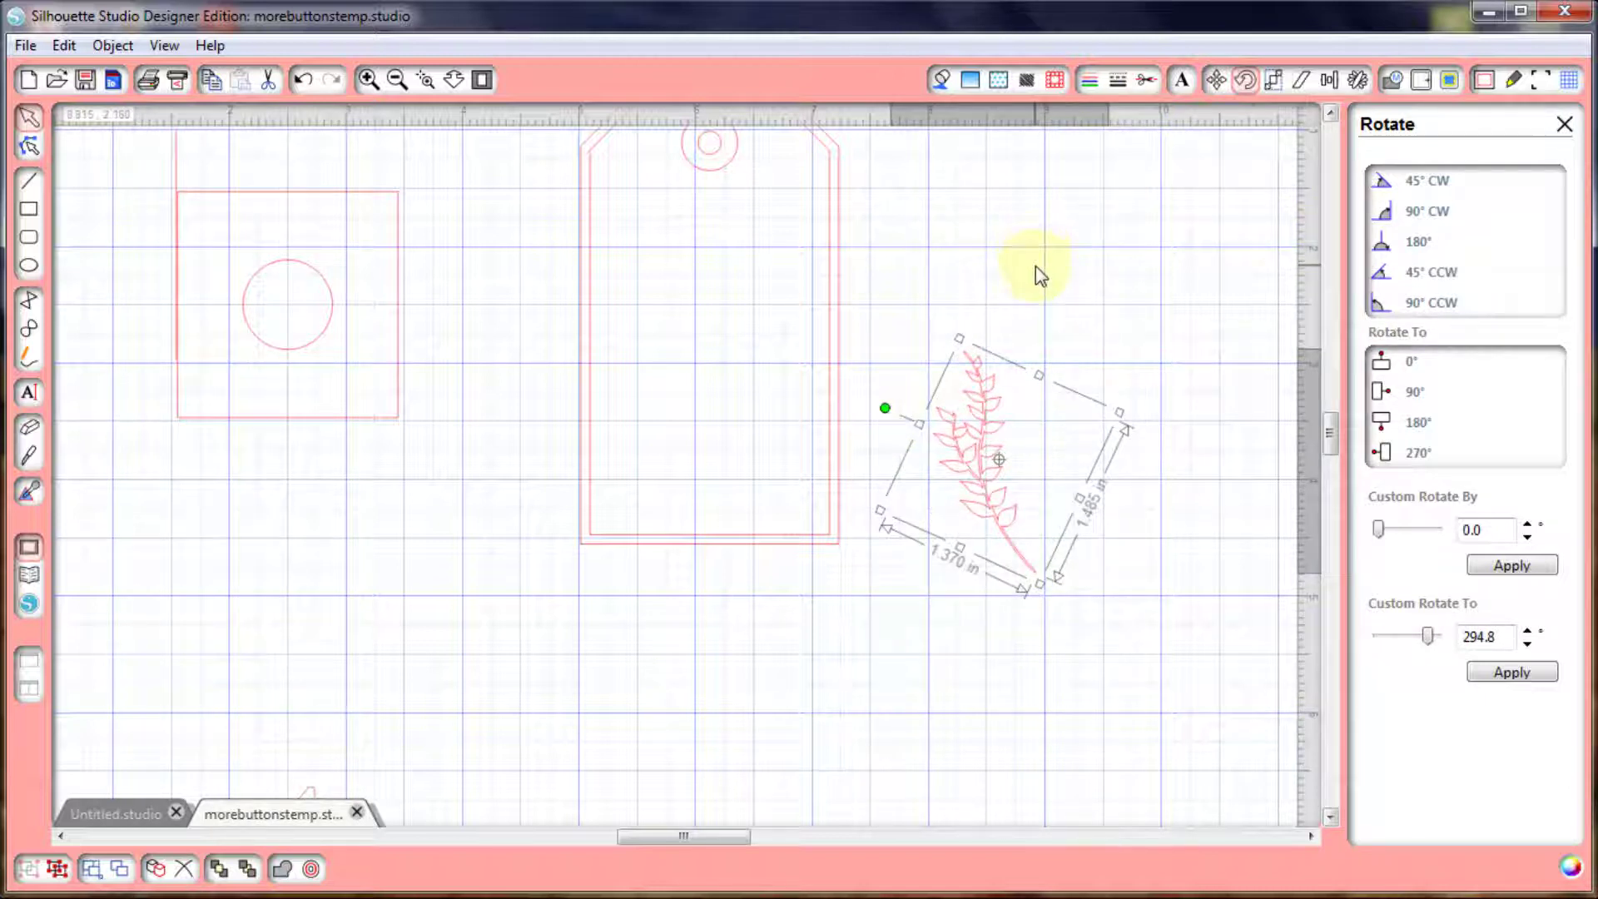
click(1425, 303)
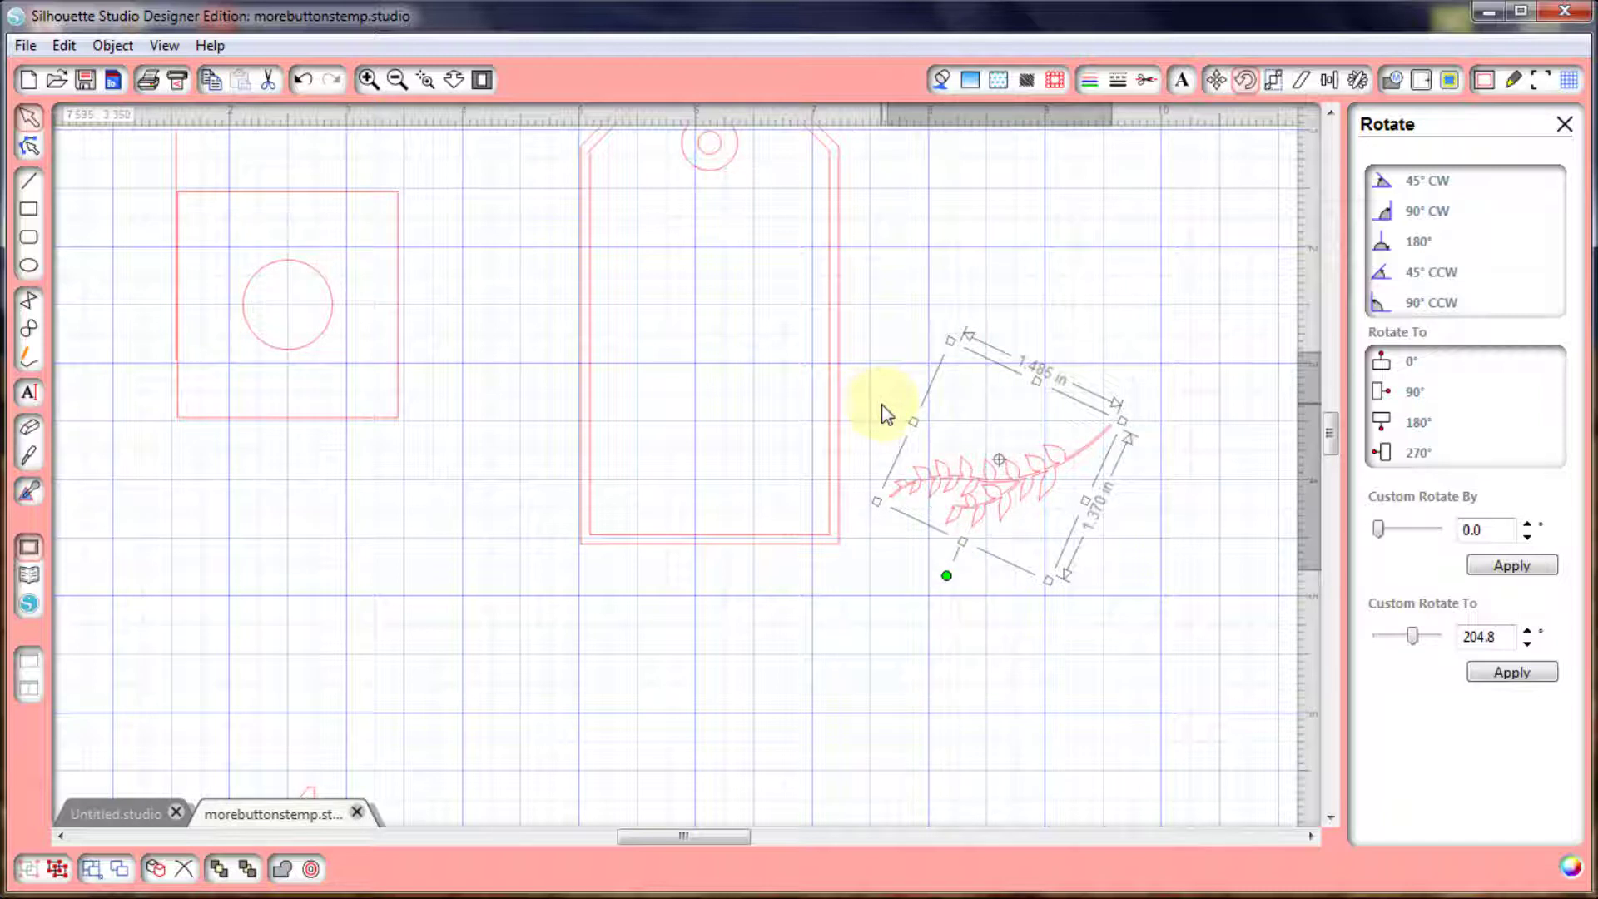
click(1413, 366)
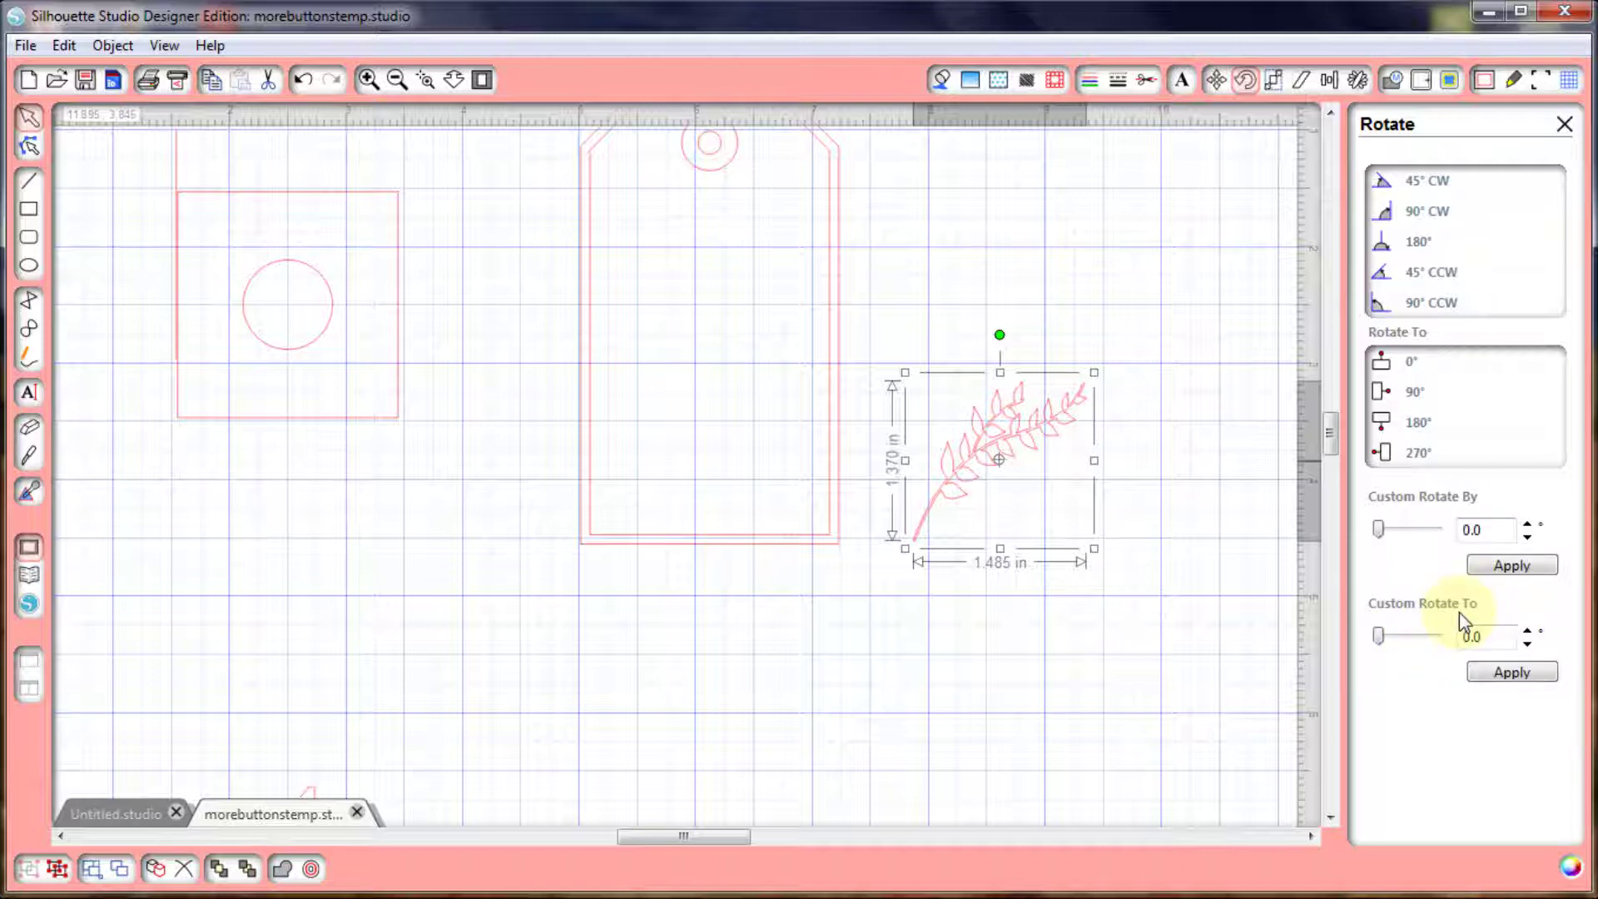
mouse_move(1375, 532)
mouse_down()
mouse_move(1401, 528)
mouse_move(1376, 537)
mouse_up()
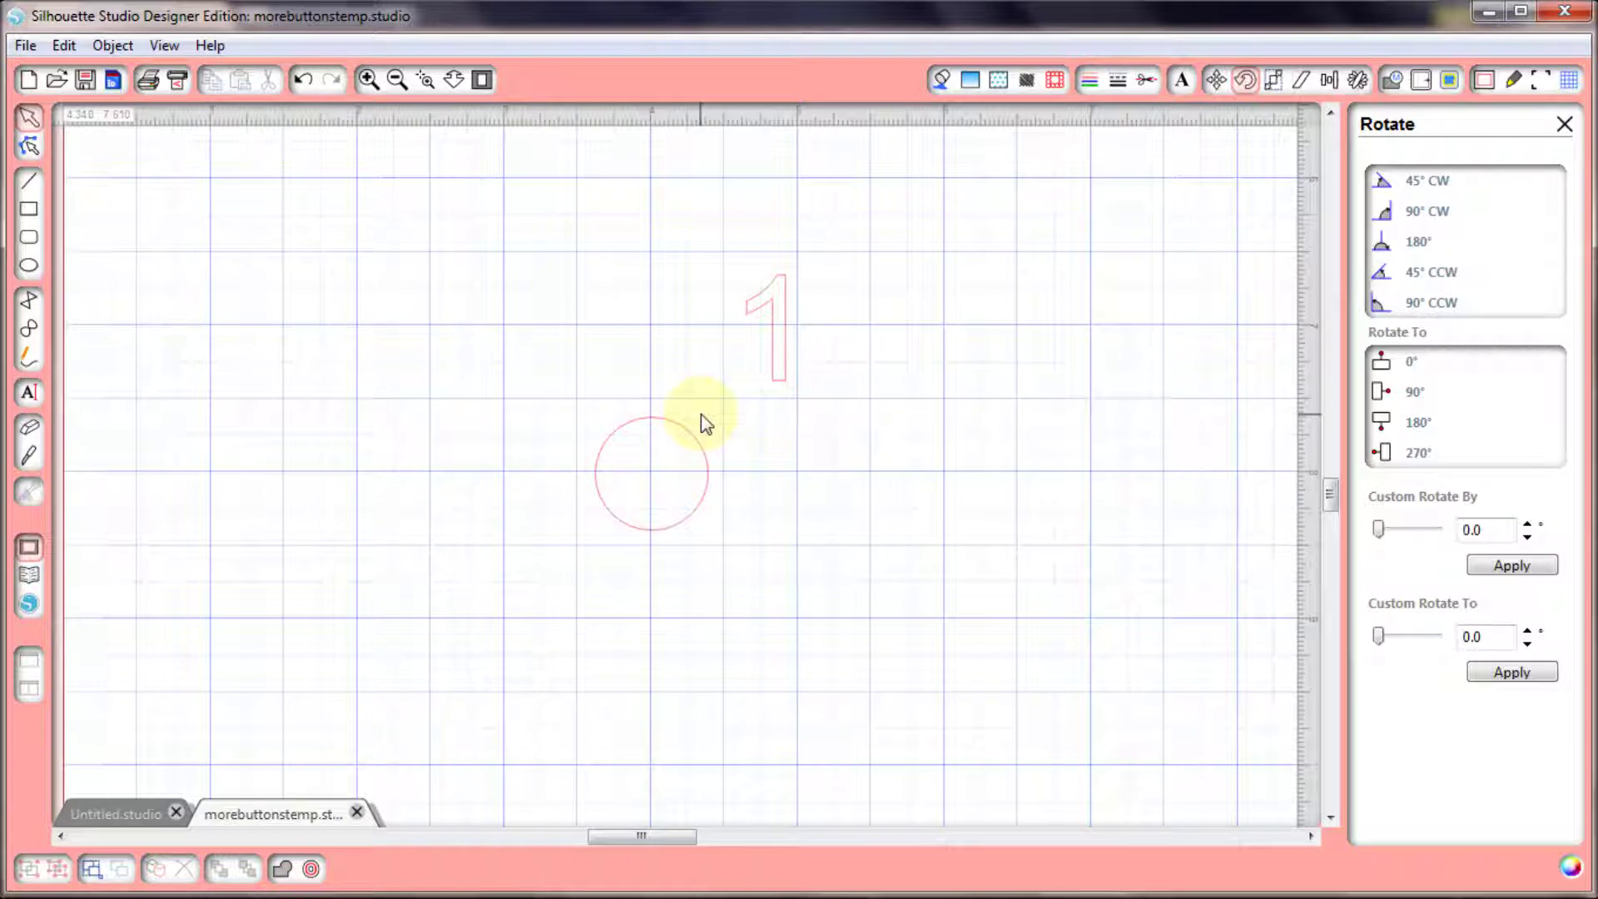
click(658, 435)
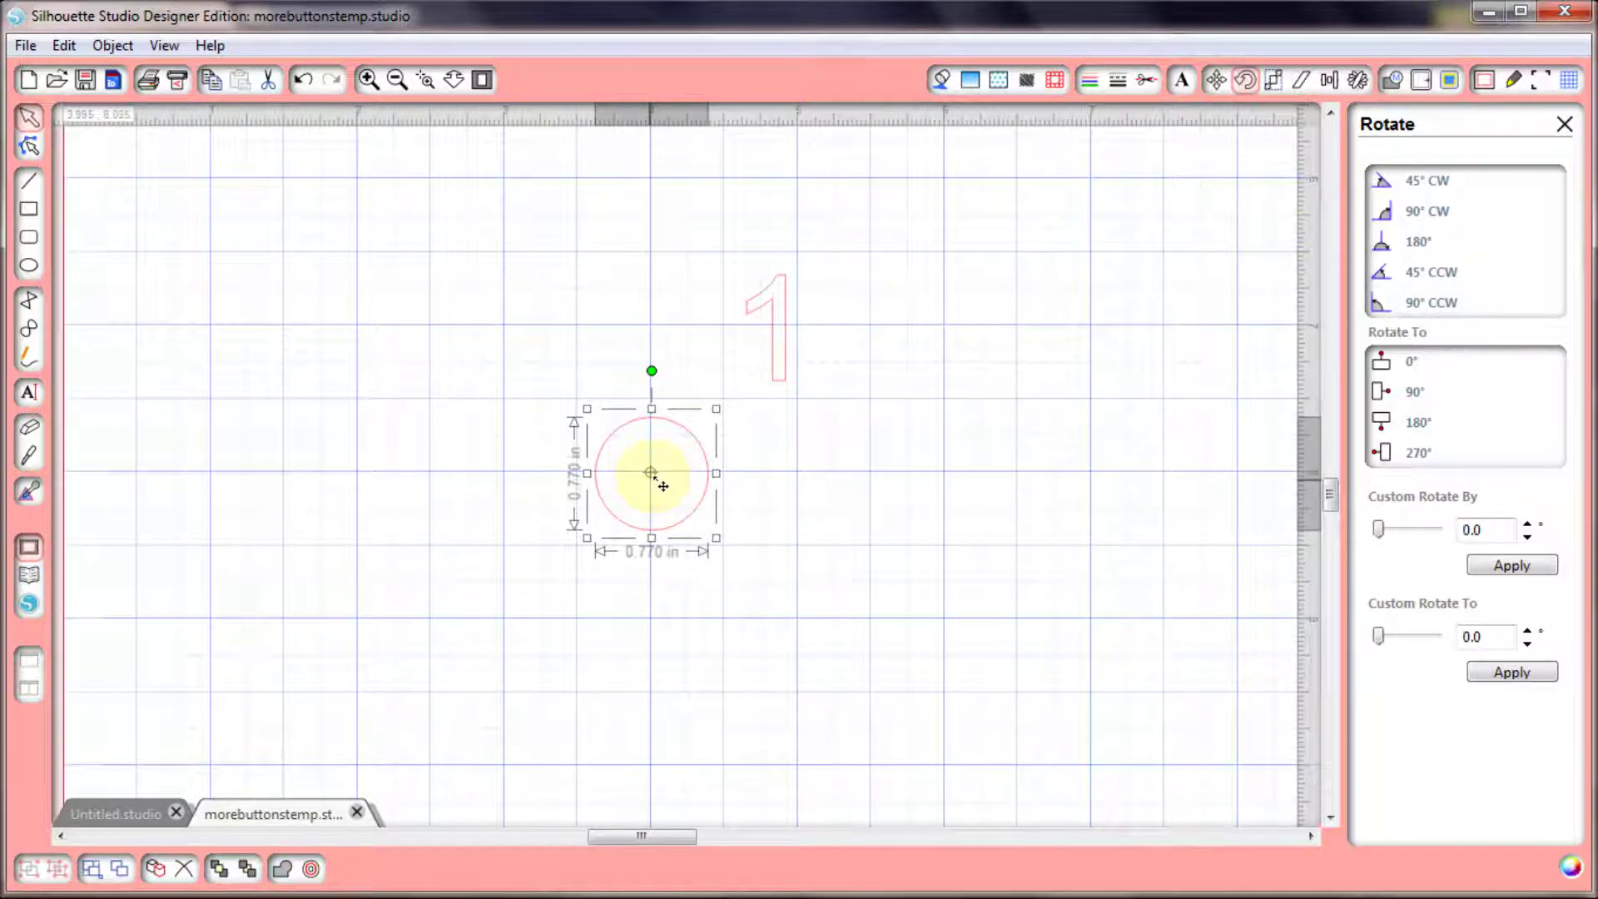
click(783, 351)
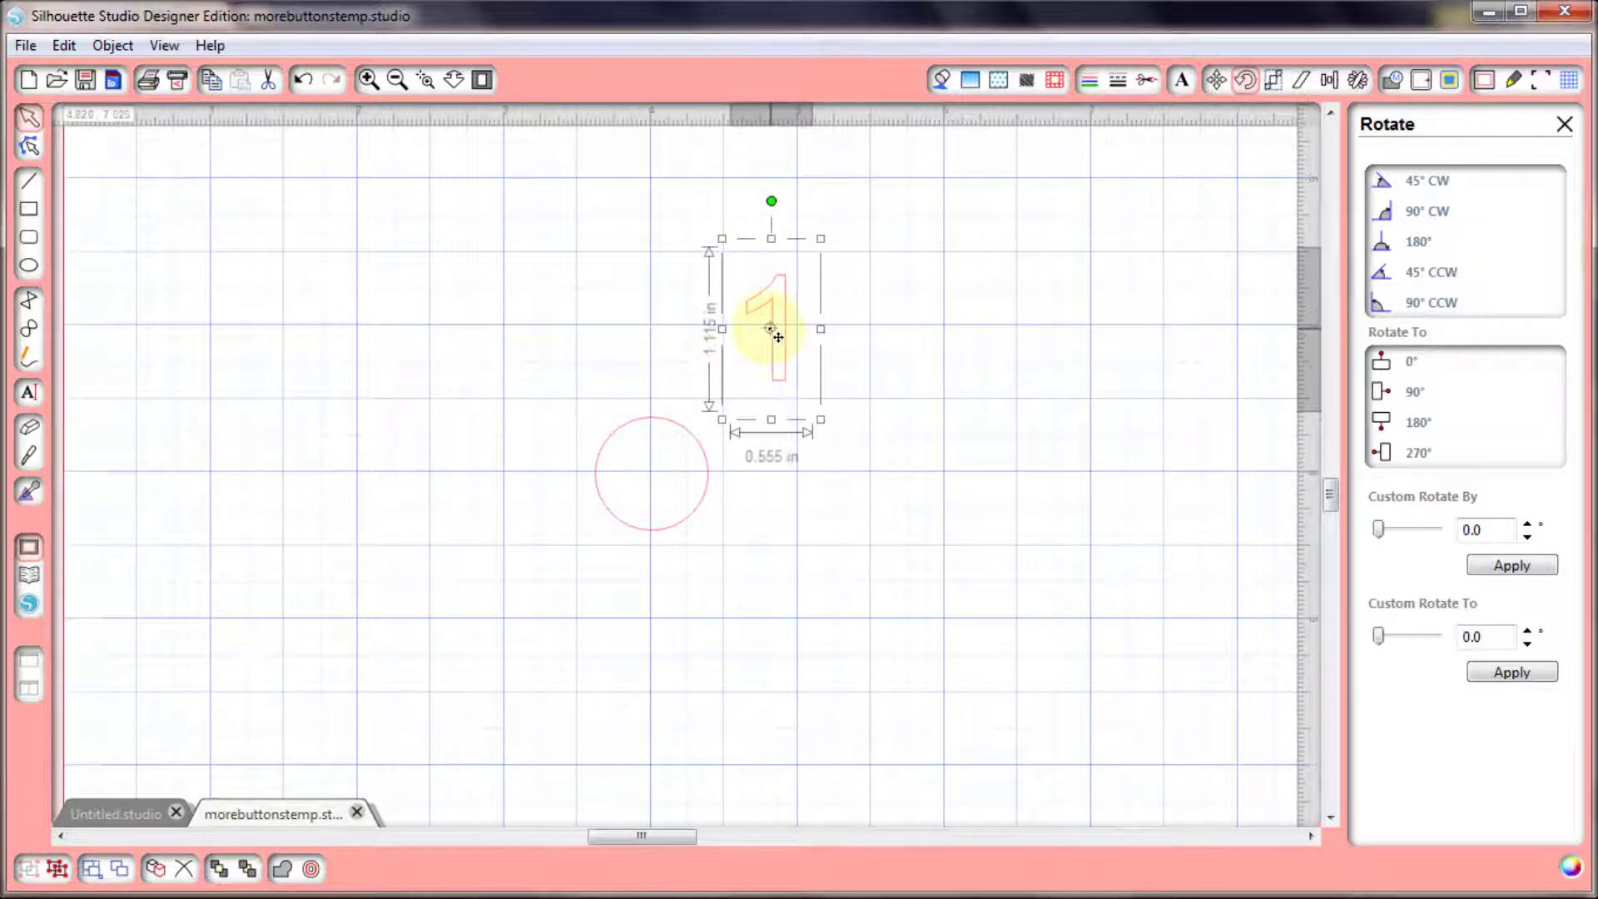
drag(767, 331, 655, 481)
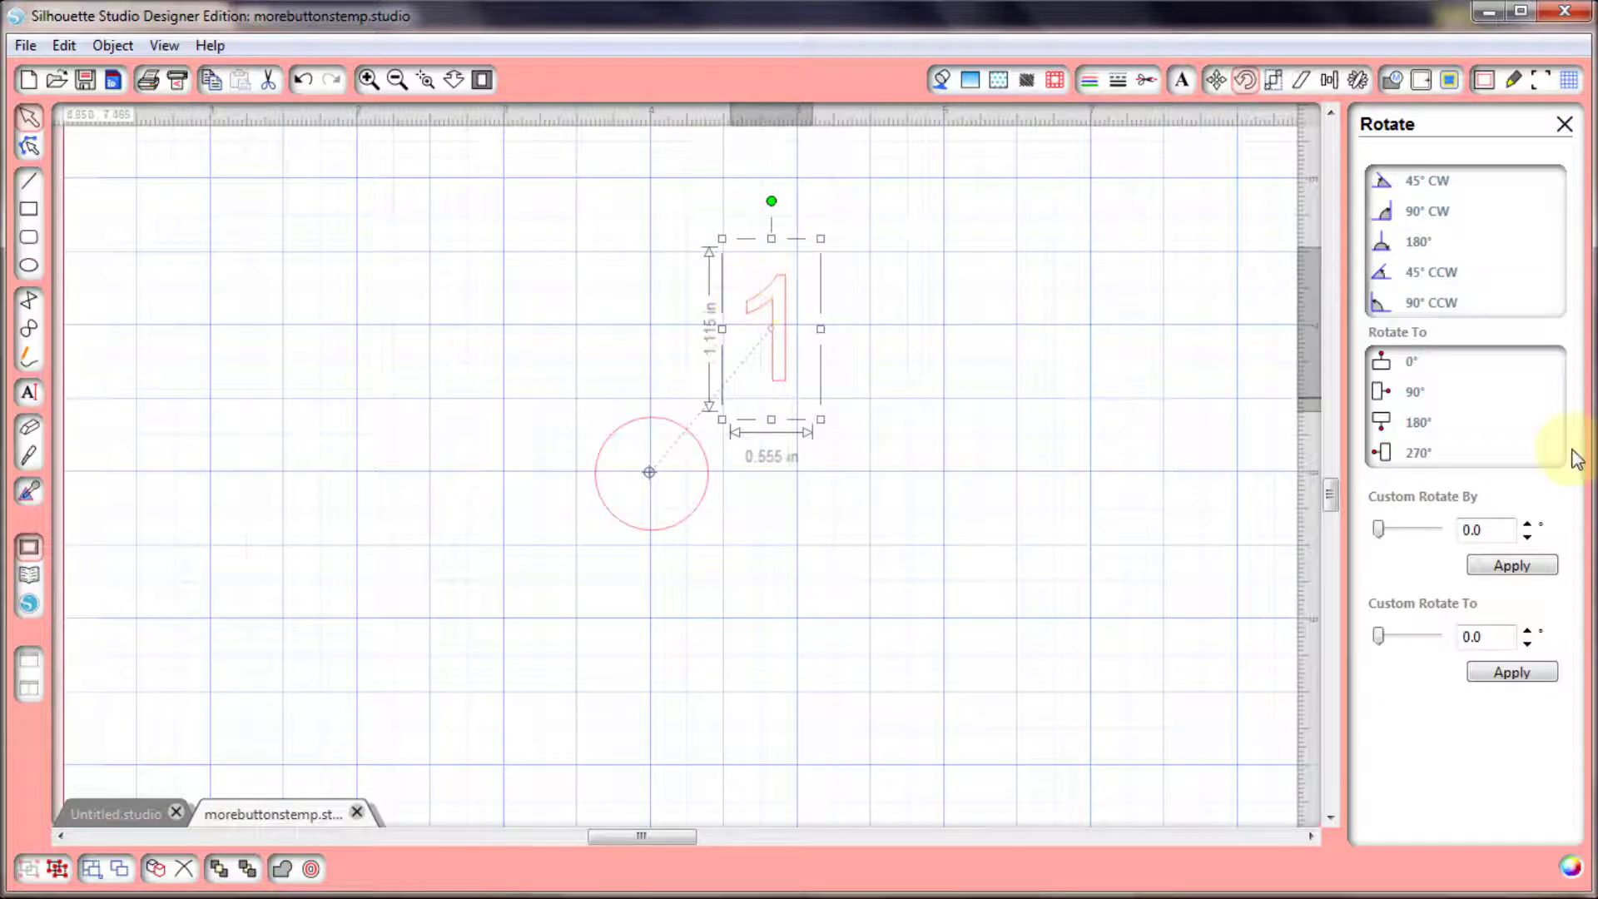
click(1415, 403)
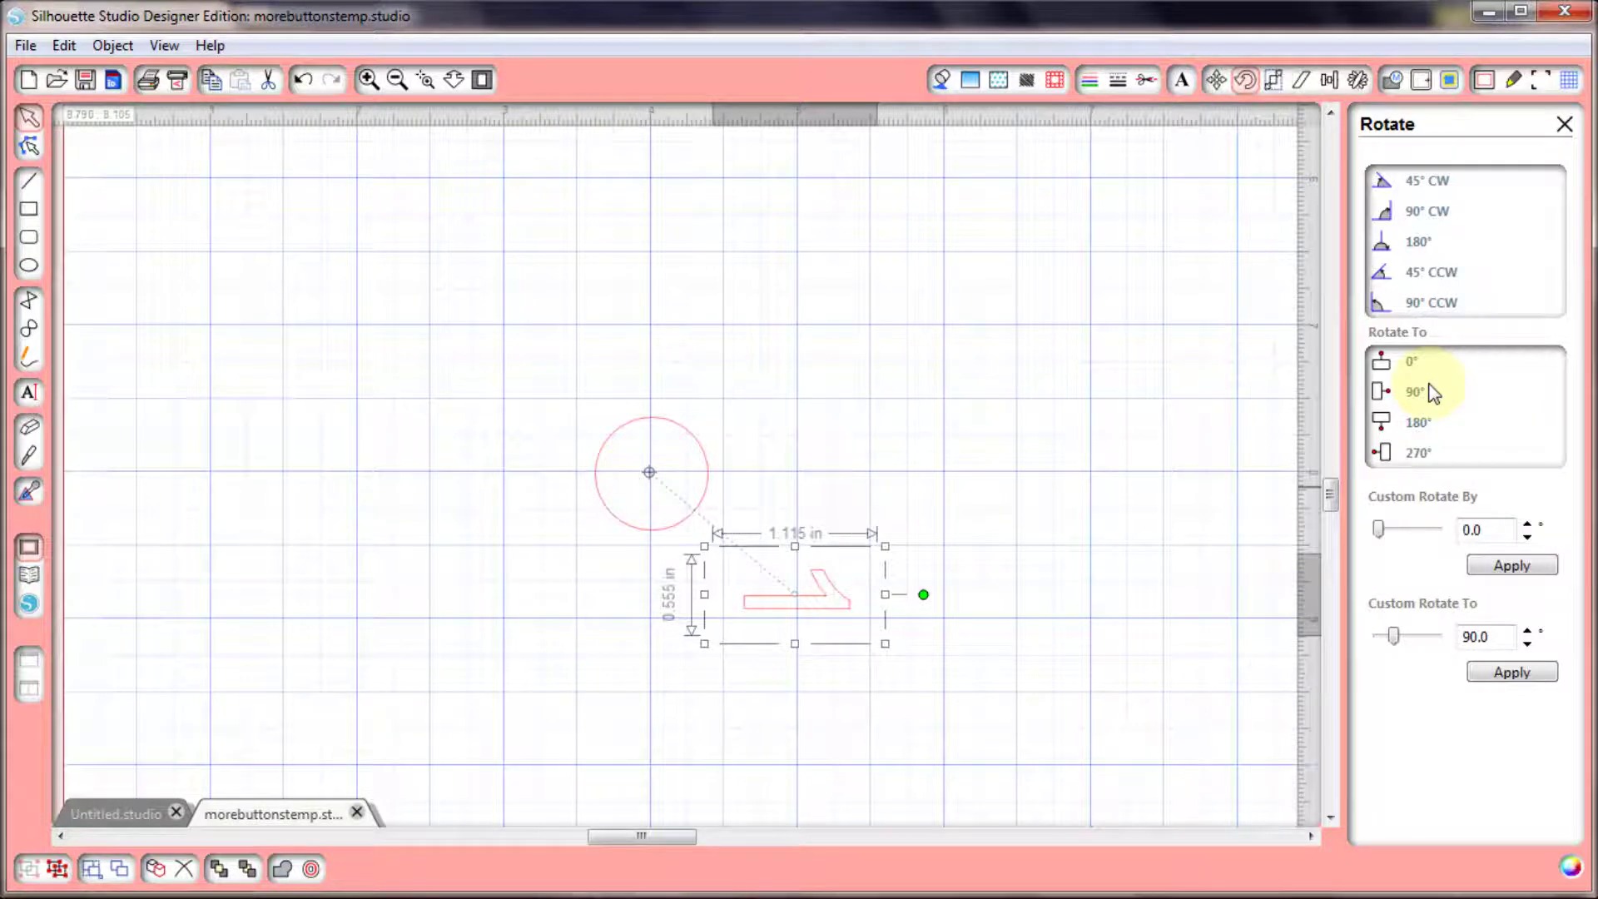
click(1424, 423)
click(1424, 423)
click(1422, 455)
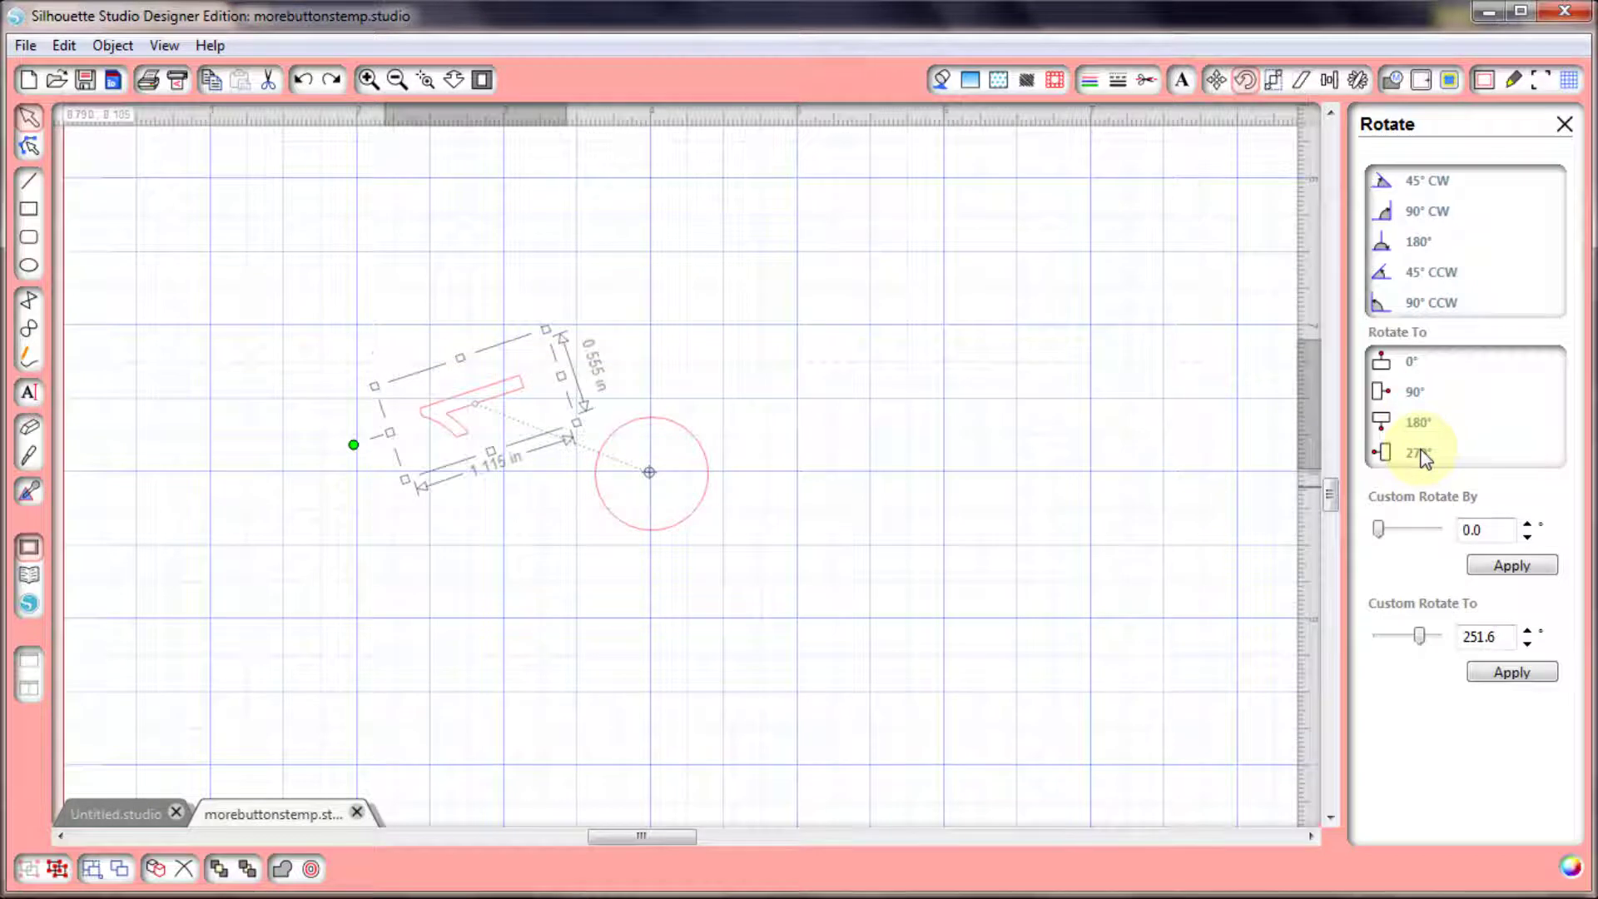
click(1411, 364)
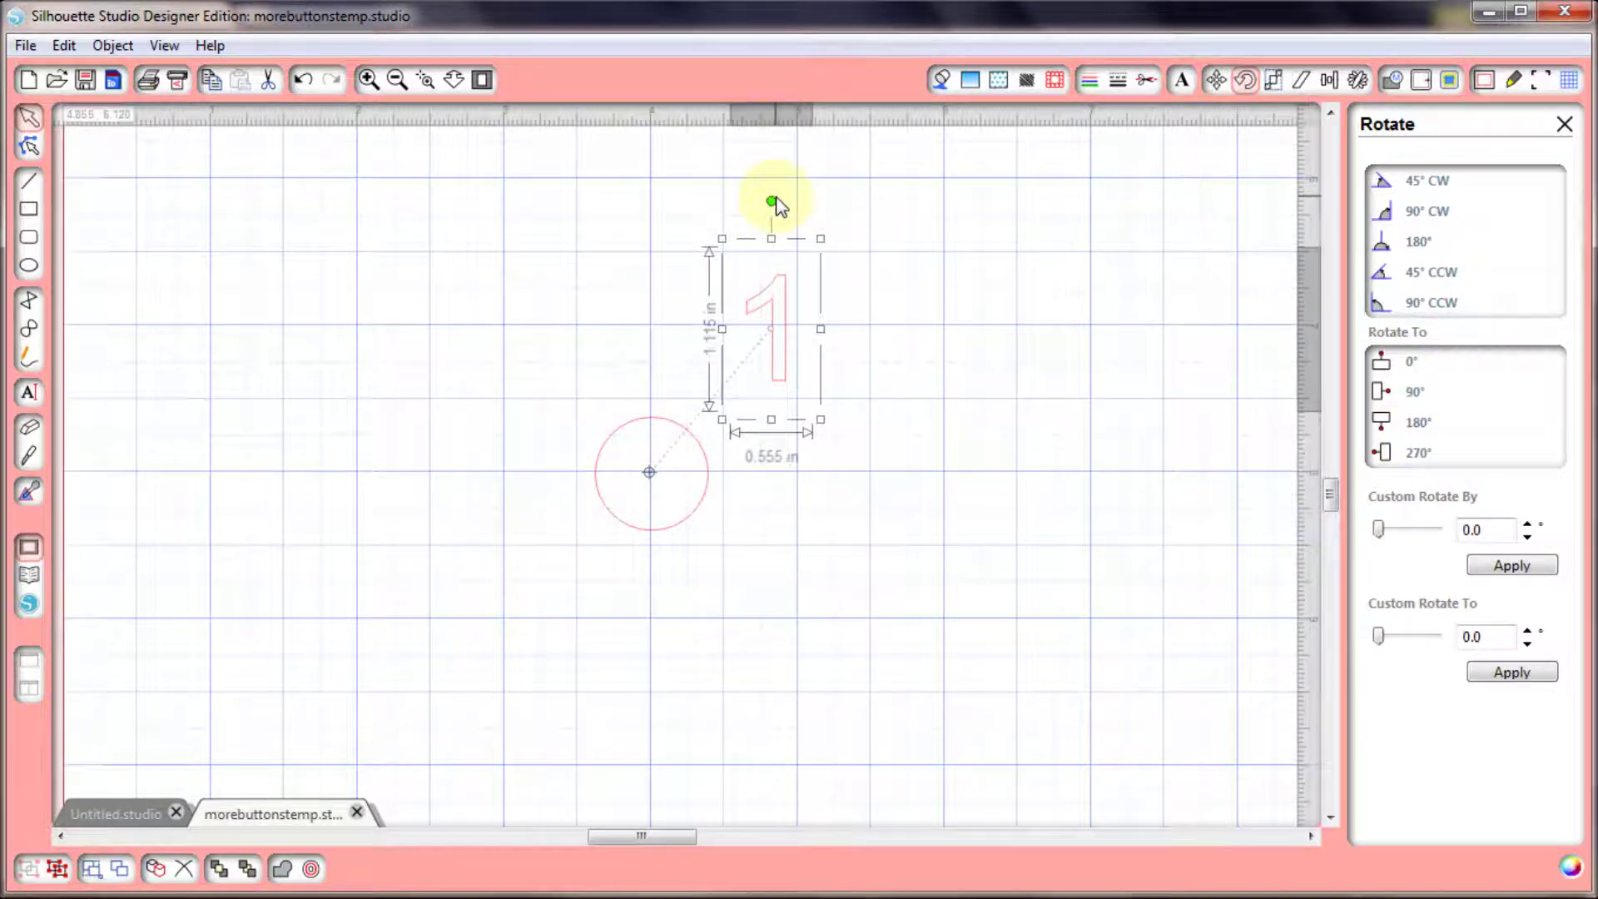
mouse_move(775, 200)
mouse_down()
mouse_move(821, 317)
mouse_move(831, 489)
mouse_move(811, 341)
mouse_up()
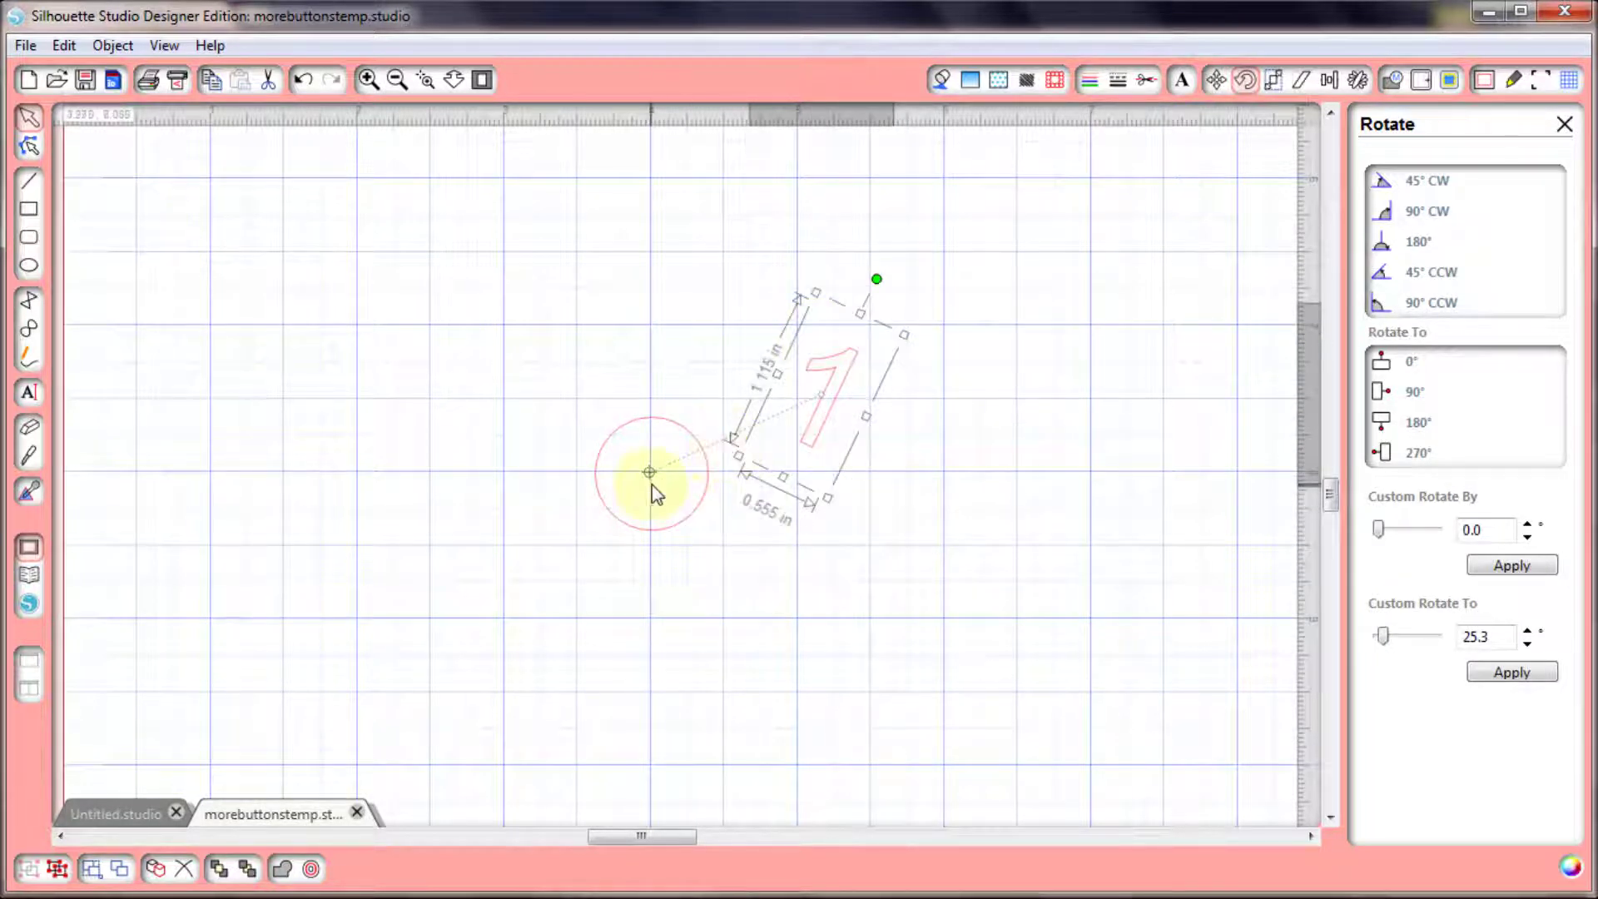
click(303, 88)
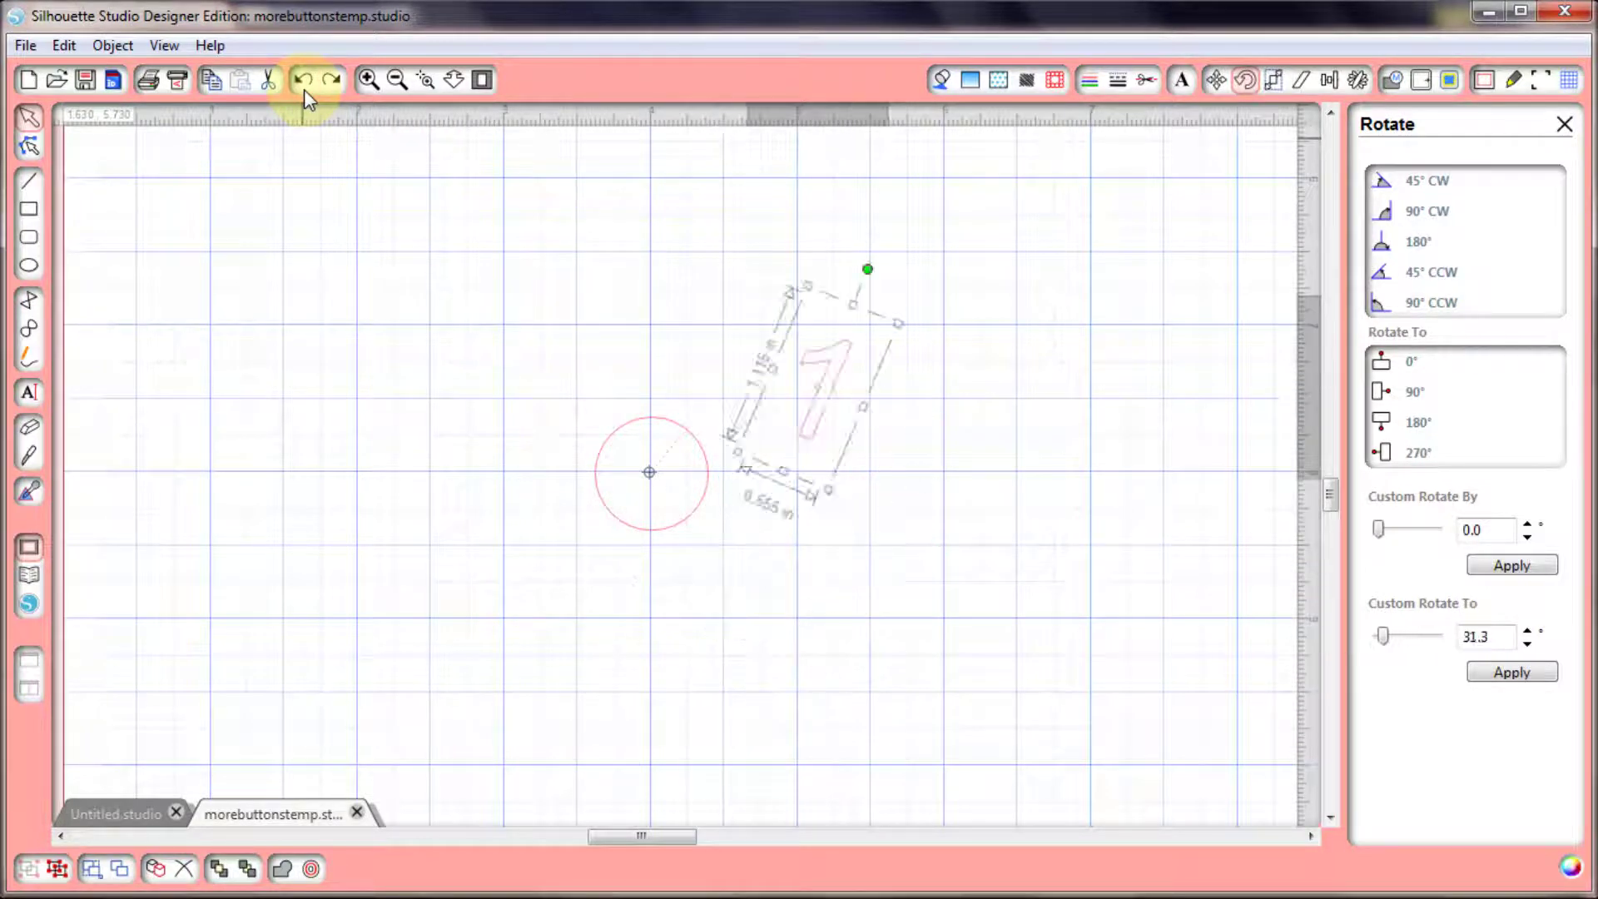
click(303, 88)
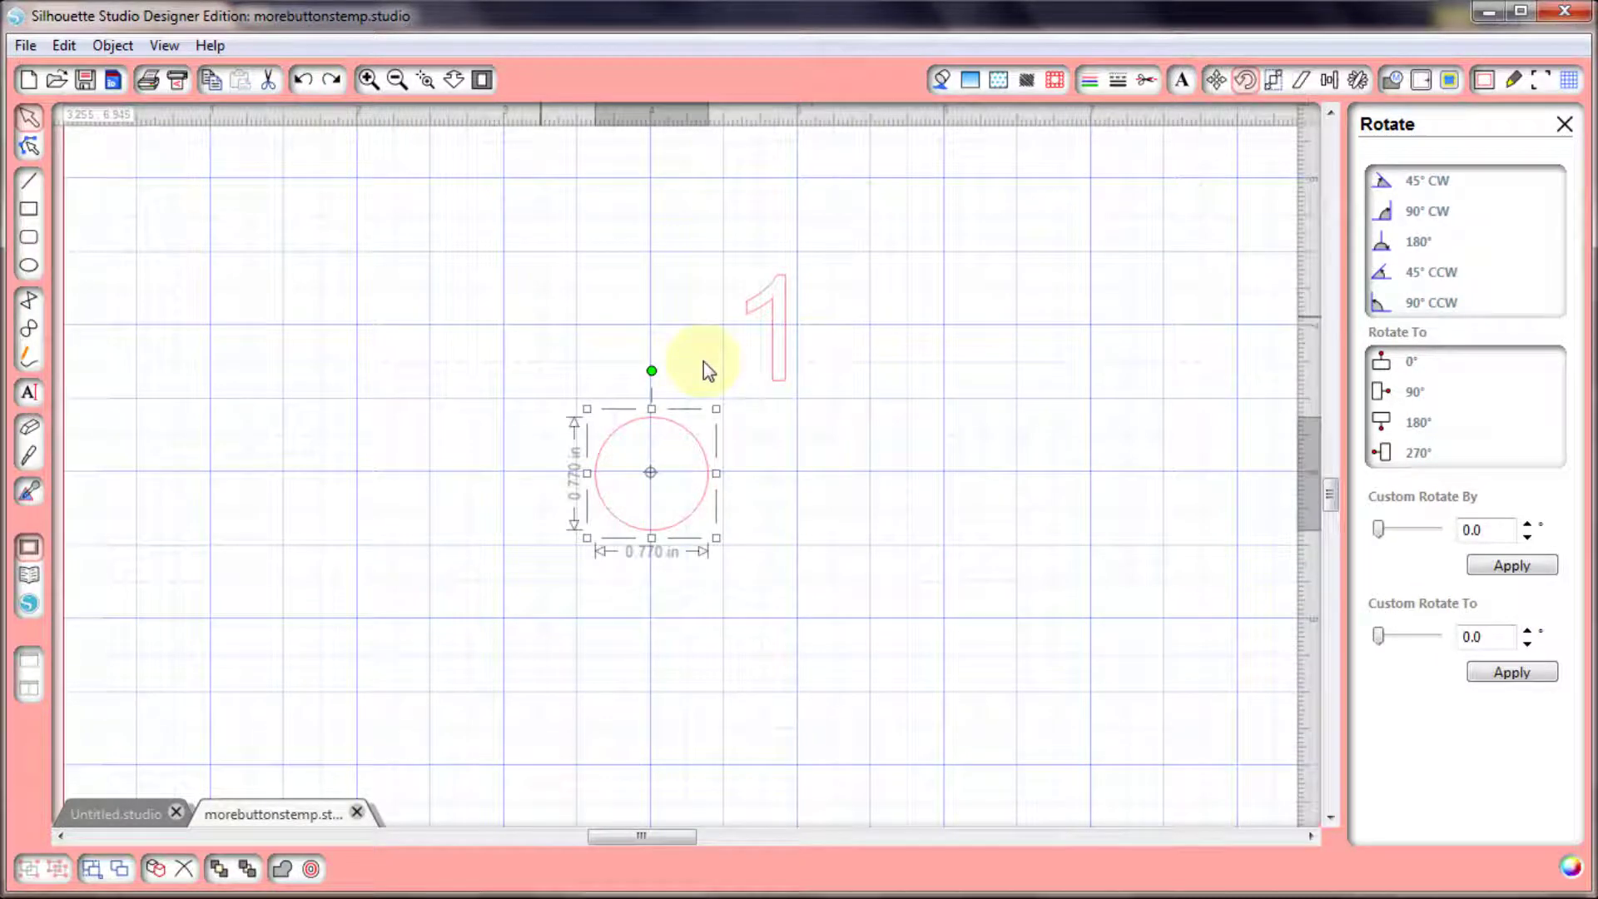
Rotate the digit 1 45° counter-clockwise, then set it back to 0°
click(783, 370)
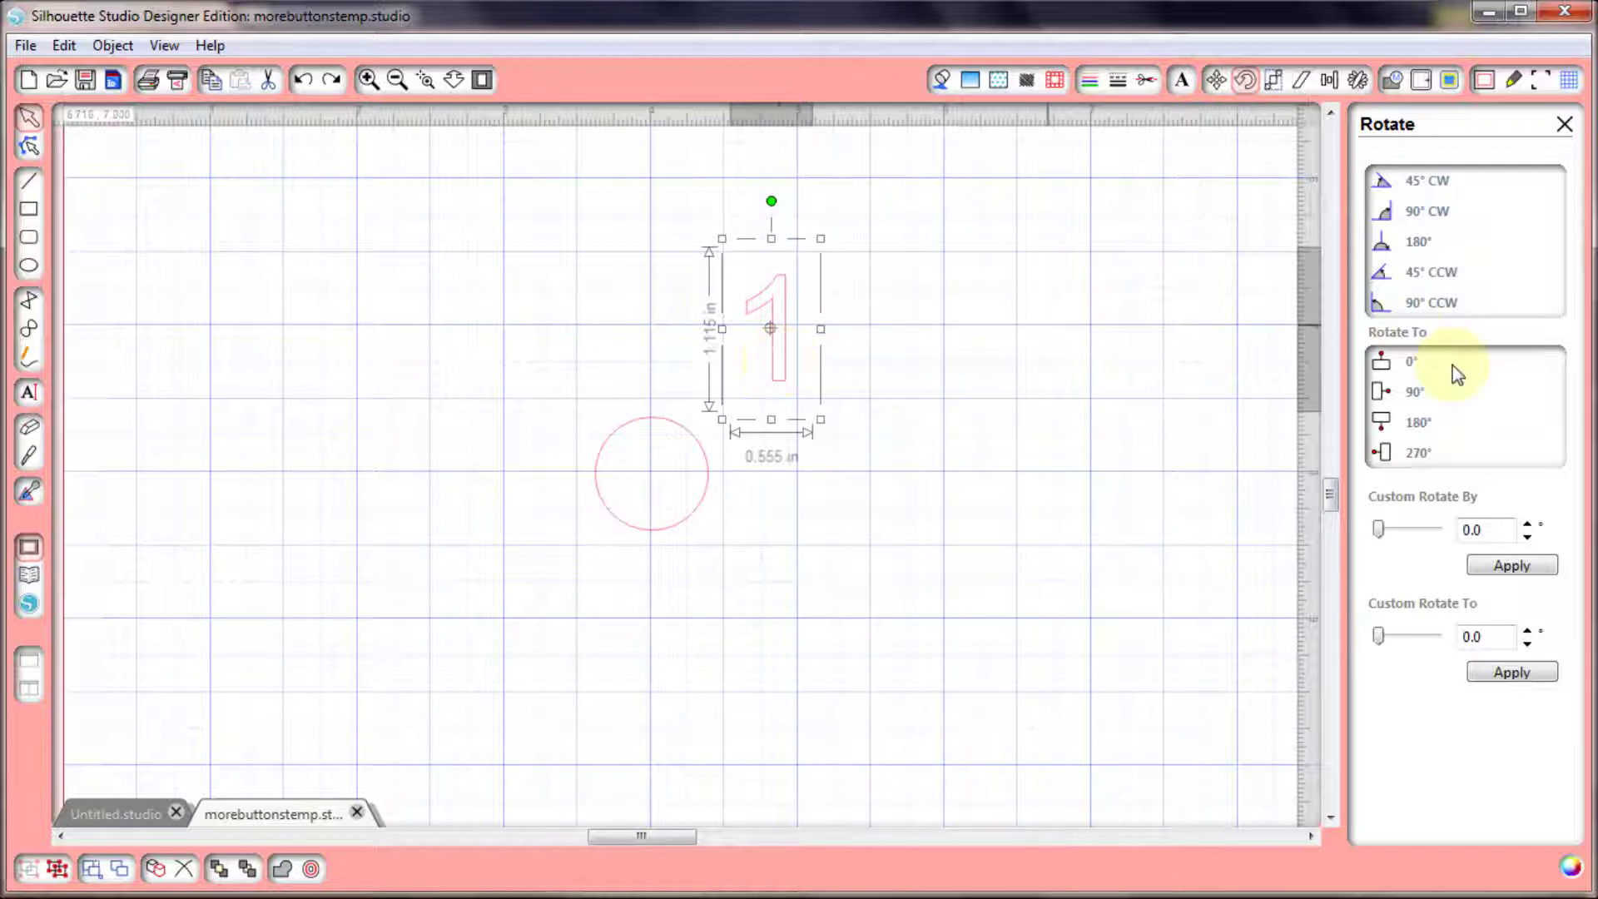
click(1391, 281)
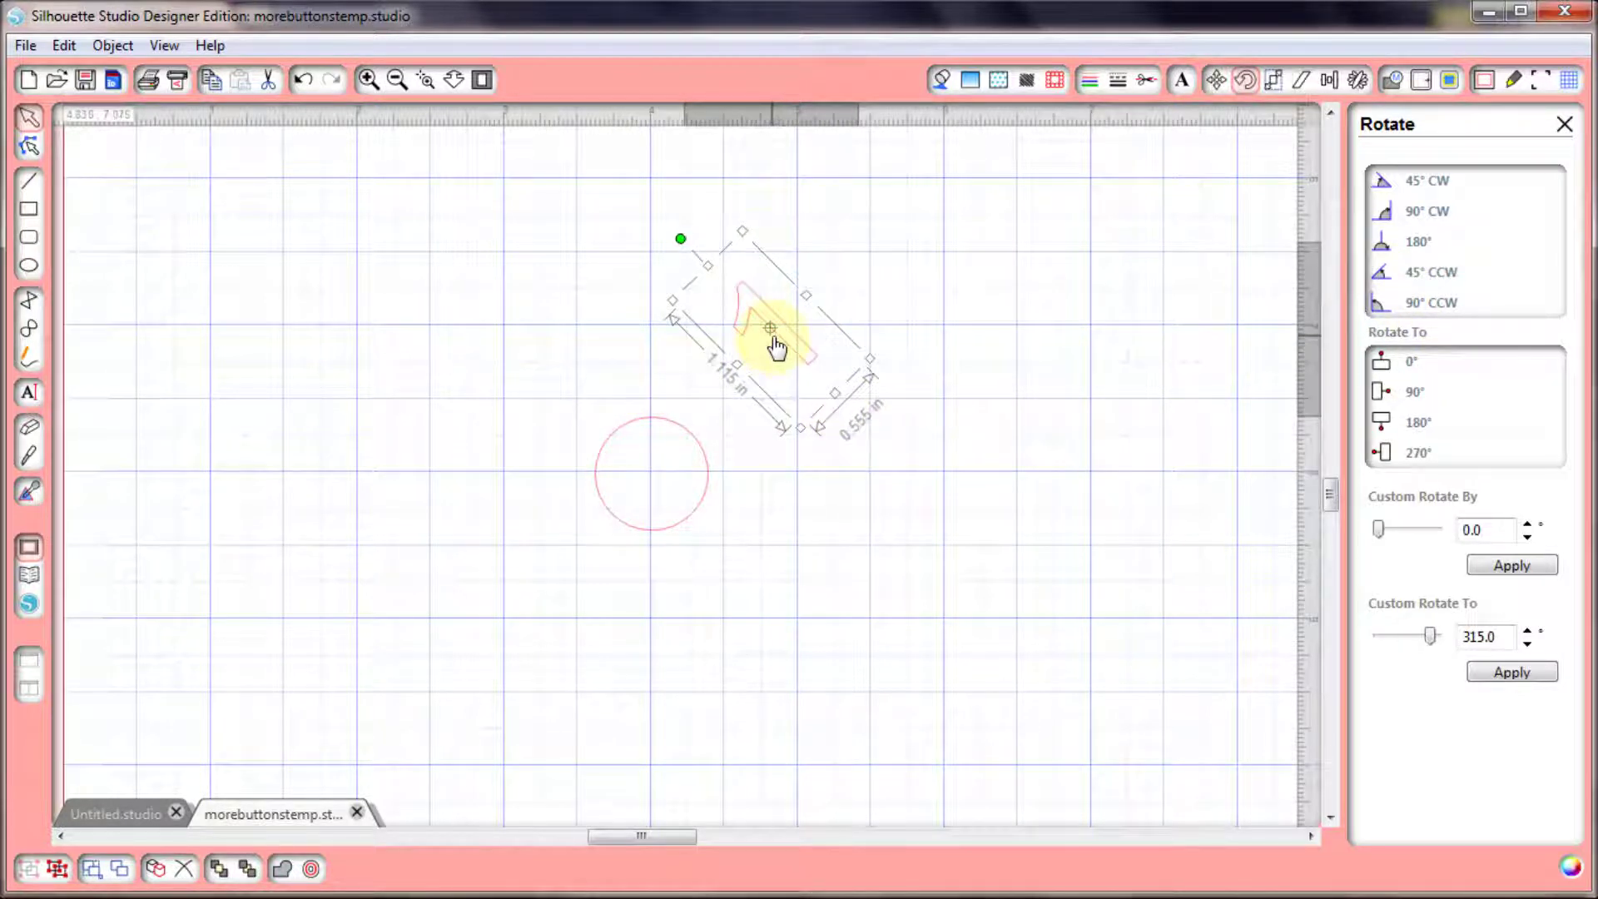
click(1408, 363)
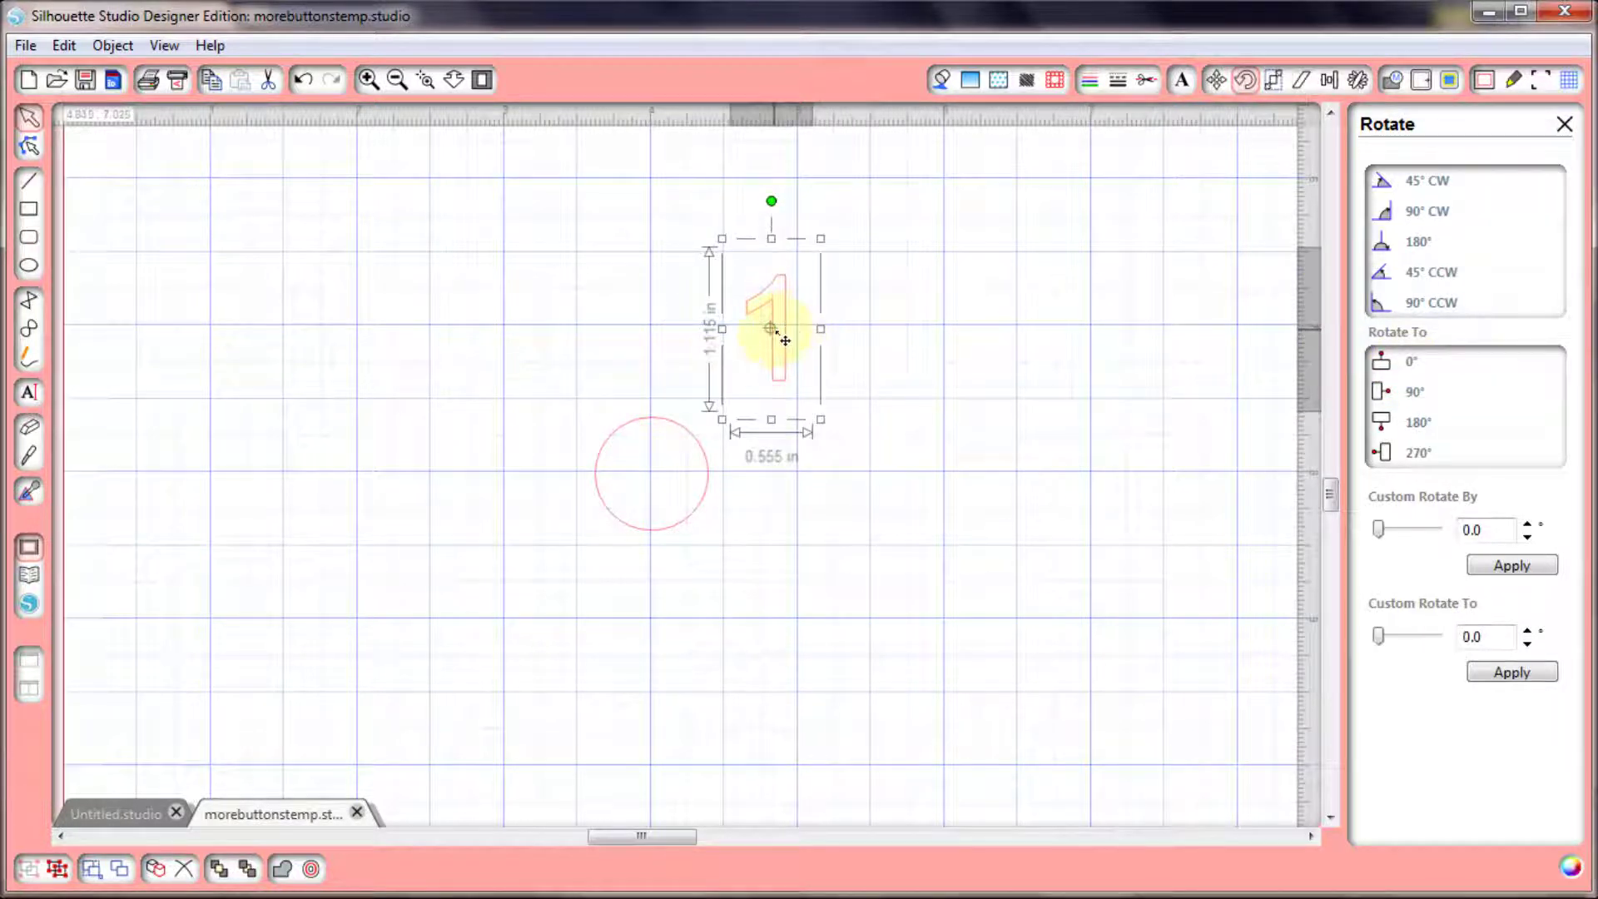
Put the digit 1's rotation pivot on the circle's centre and swing it about 55°
drag(750, 376, 661, 490)
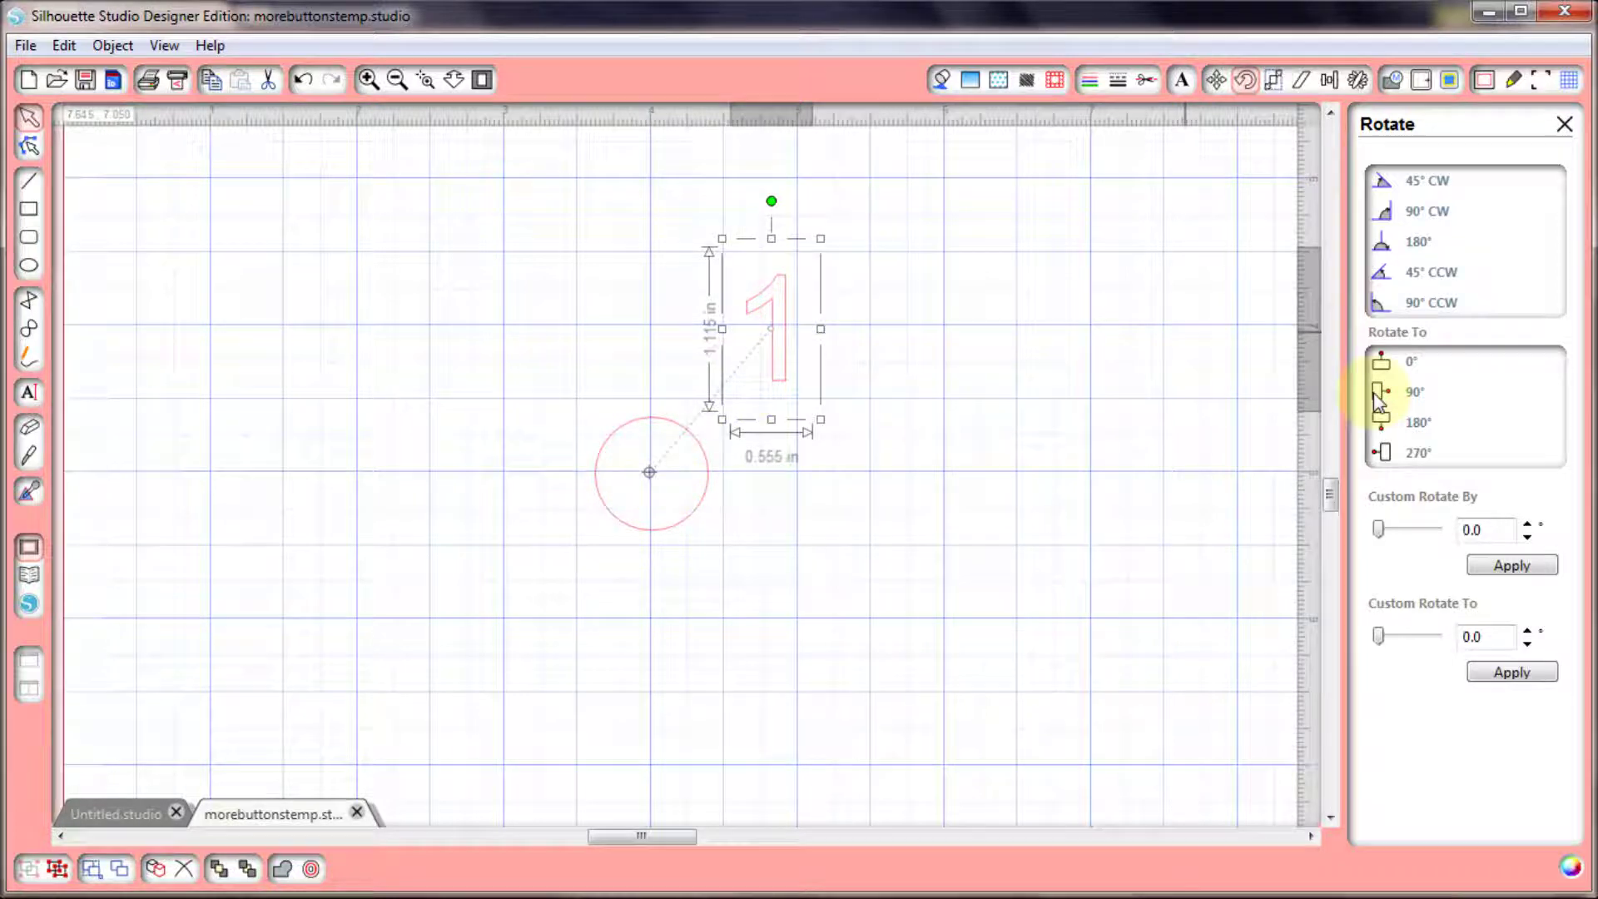
click(1402, 391)
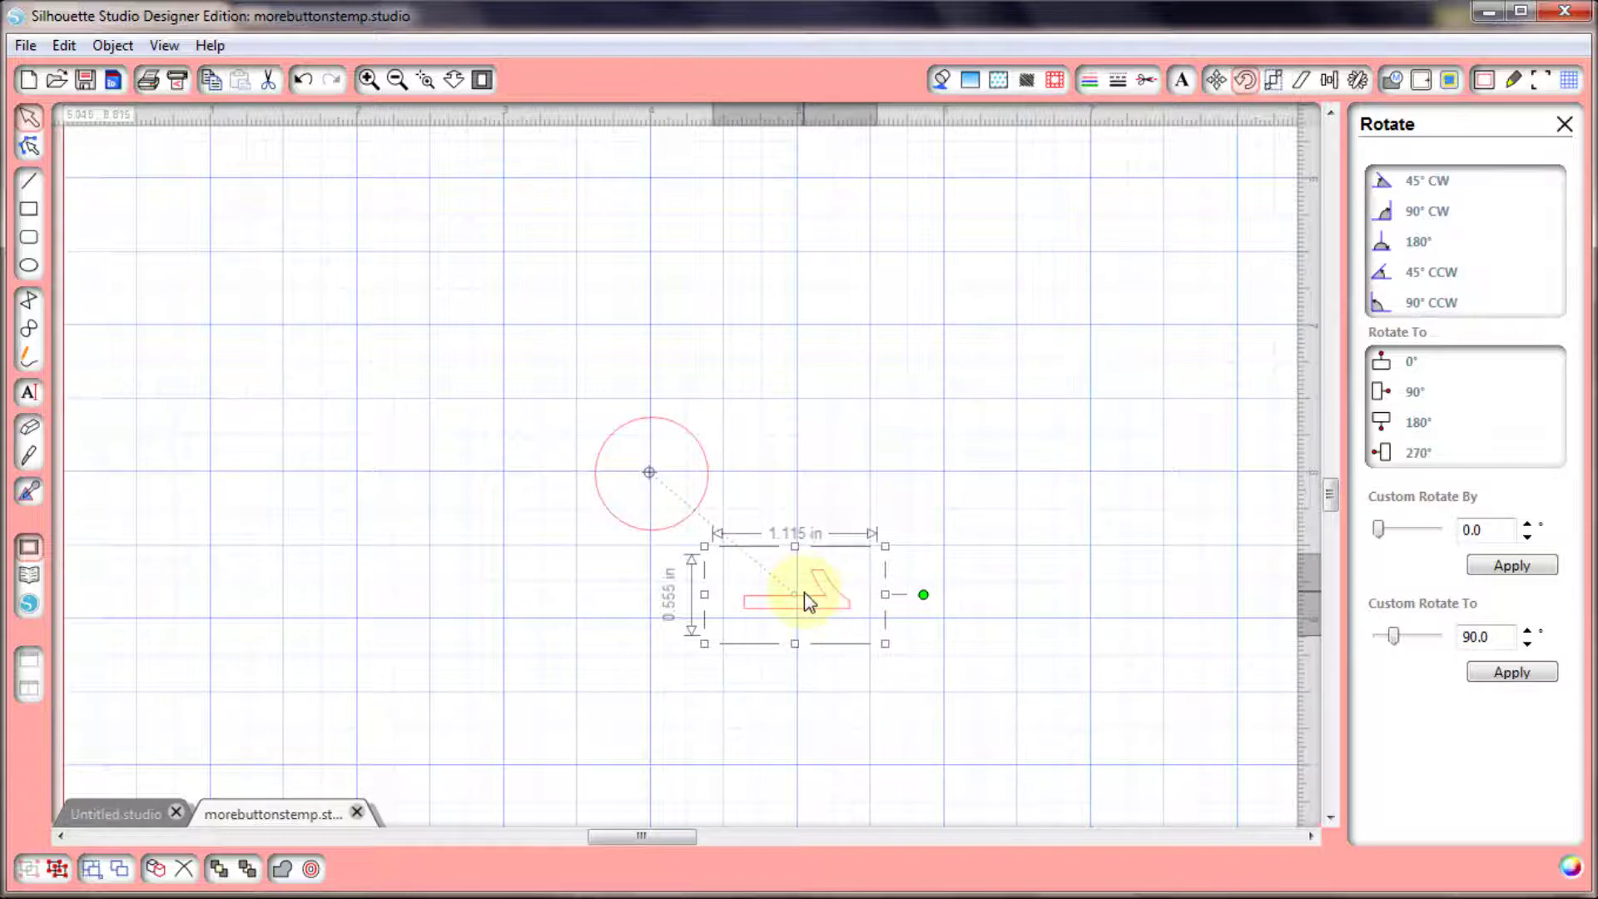
click(307, 73)
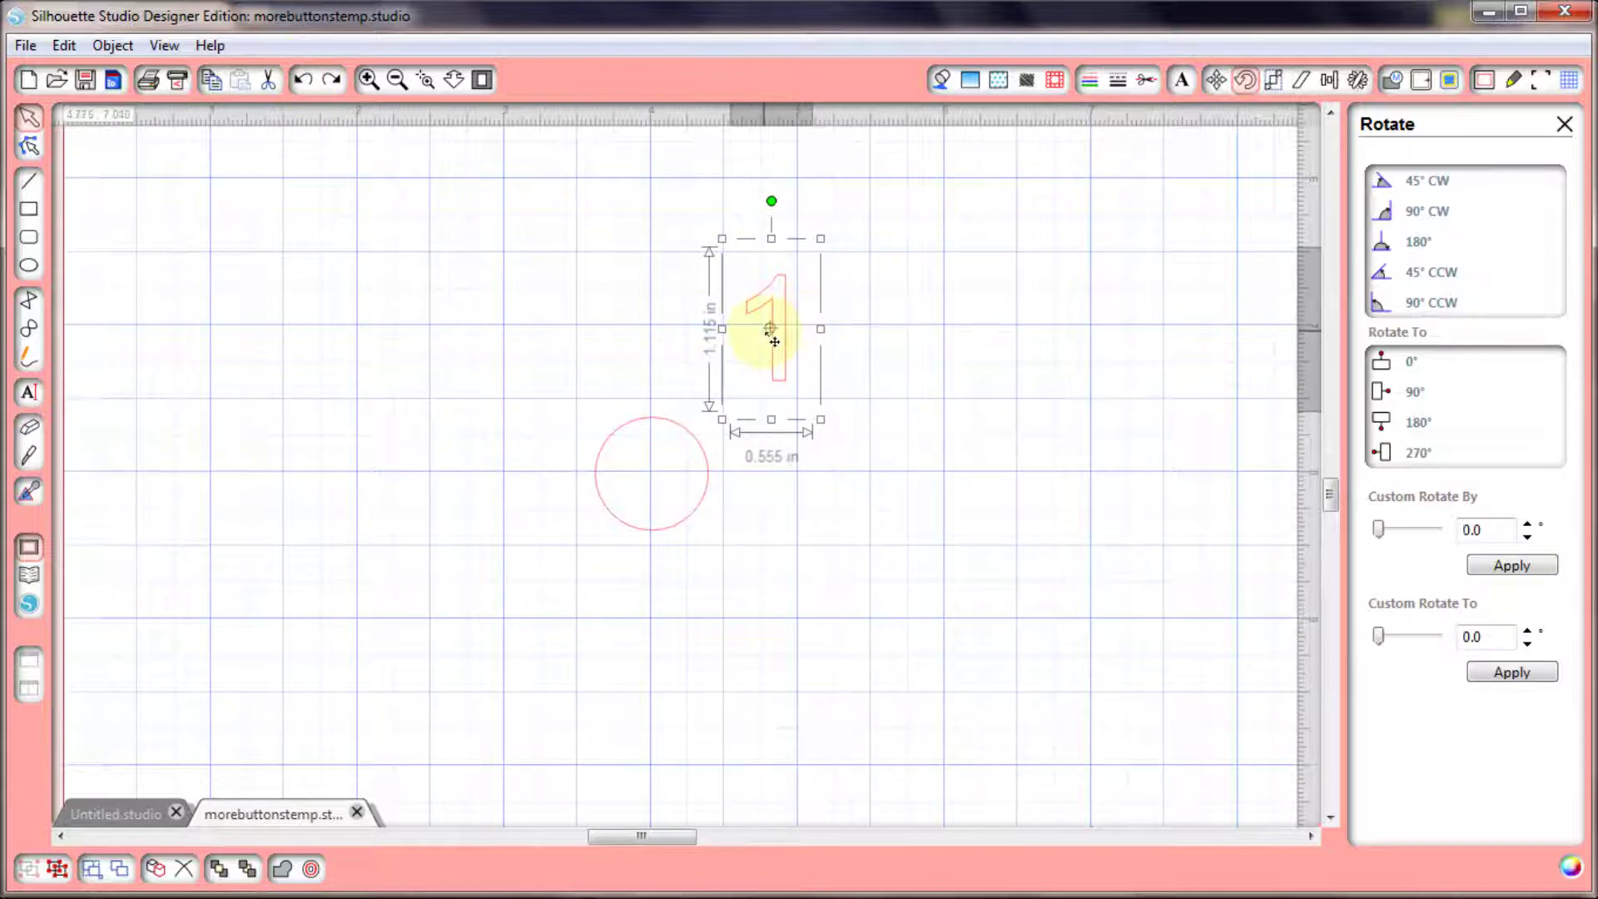
mouse_move(768, 335)
mouse_down()
mouse_move(749, 382)
mouse_move(647, 481)
mouse_up()
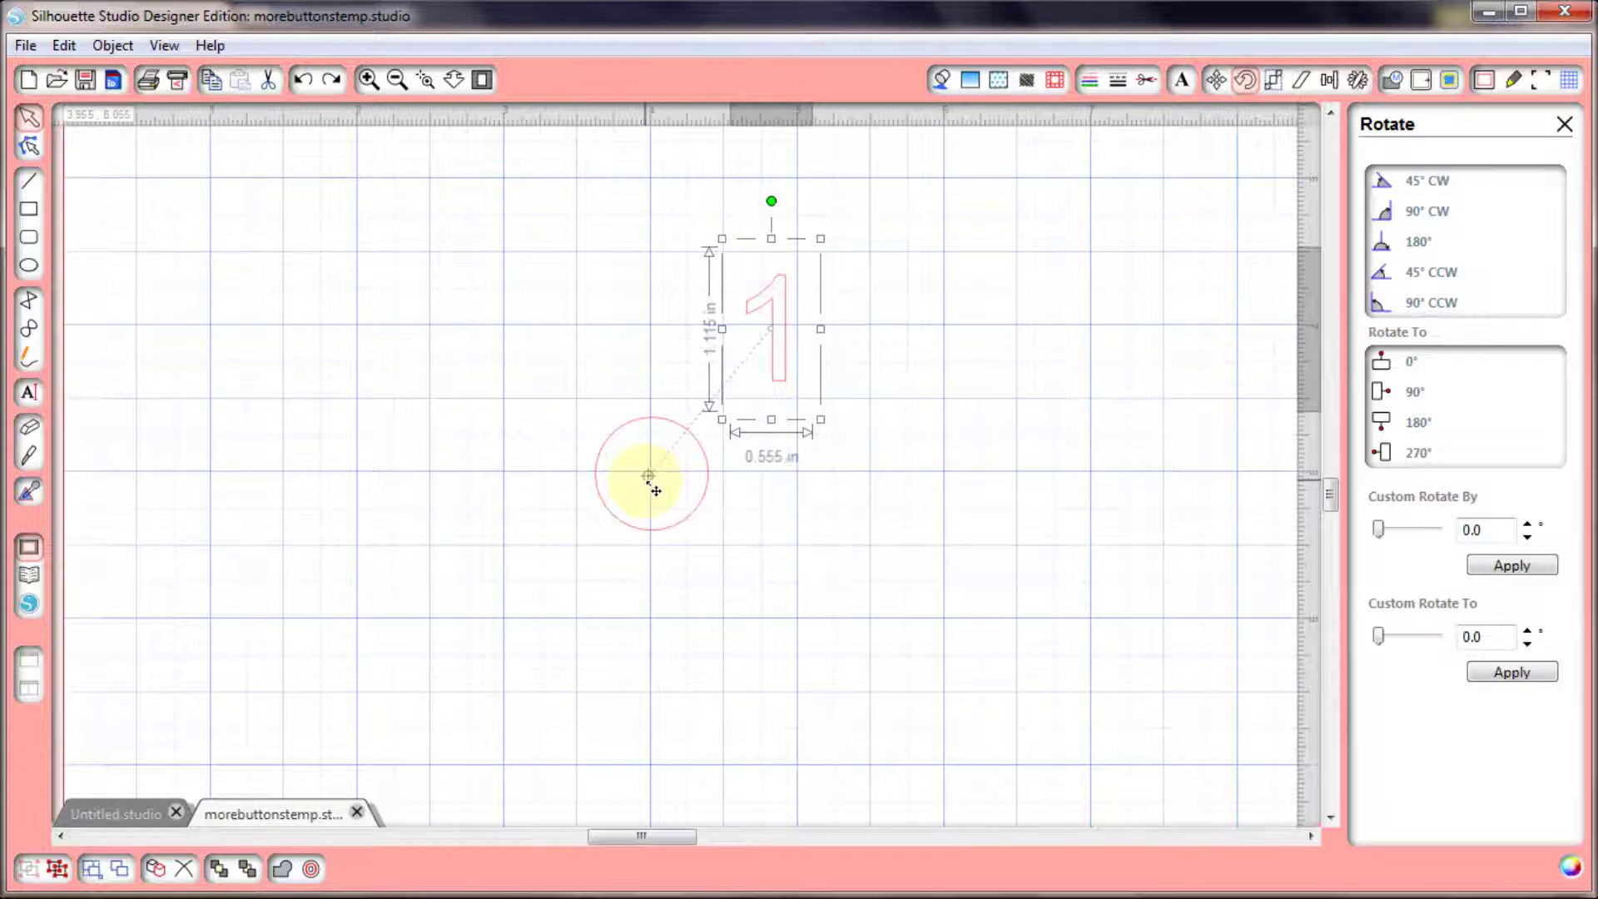
drag(790, 247, 857, 433)
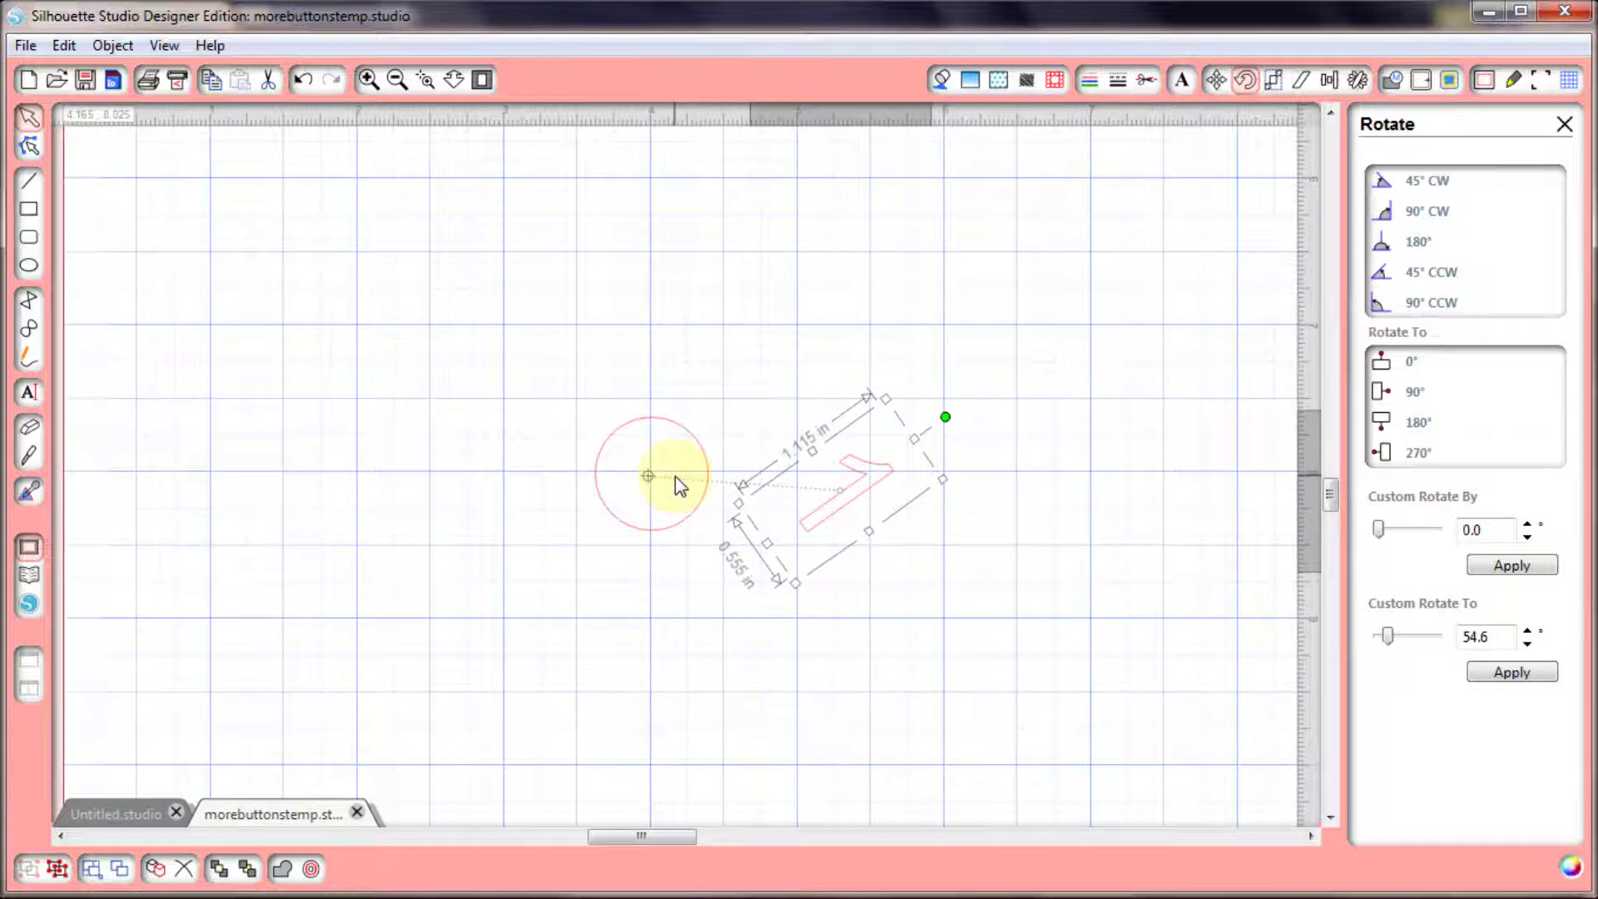
click(724, 328)
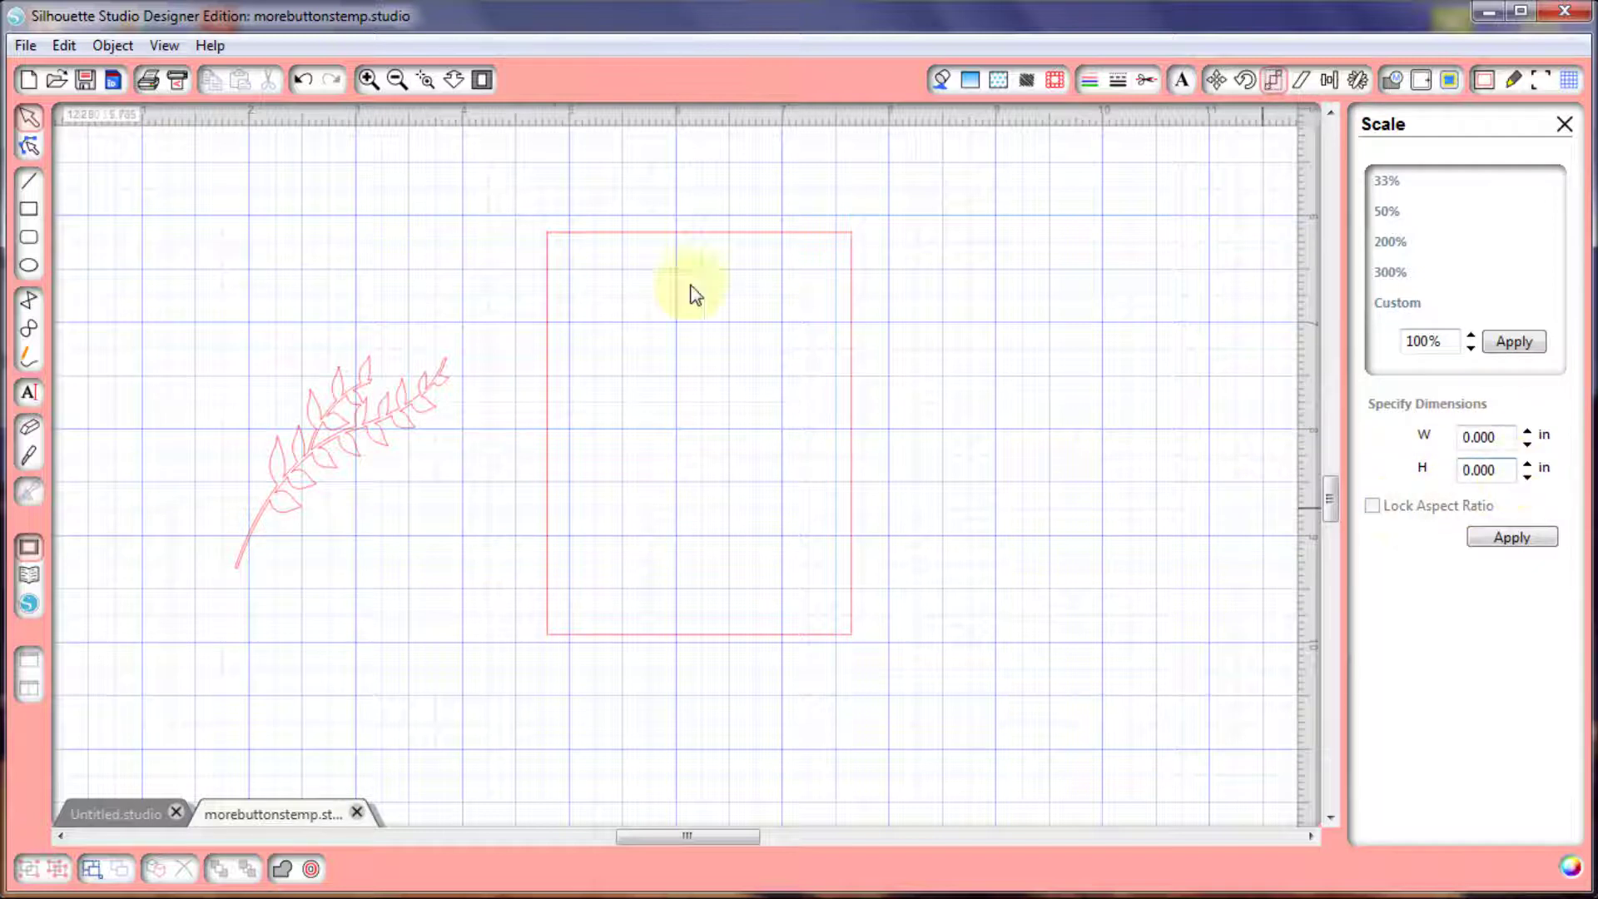
Scale the red rectangle to W 4.25, H 5.5 in, then drag the leaf into its centre
click(633, 239)
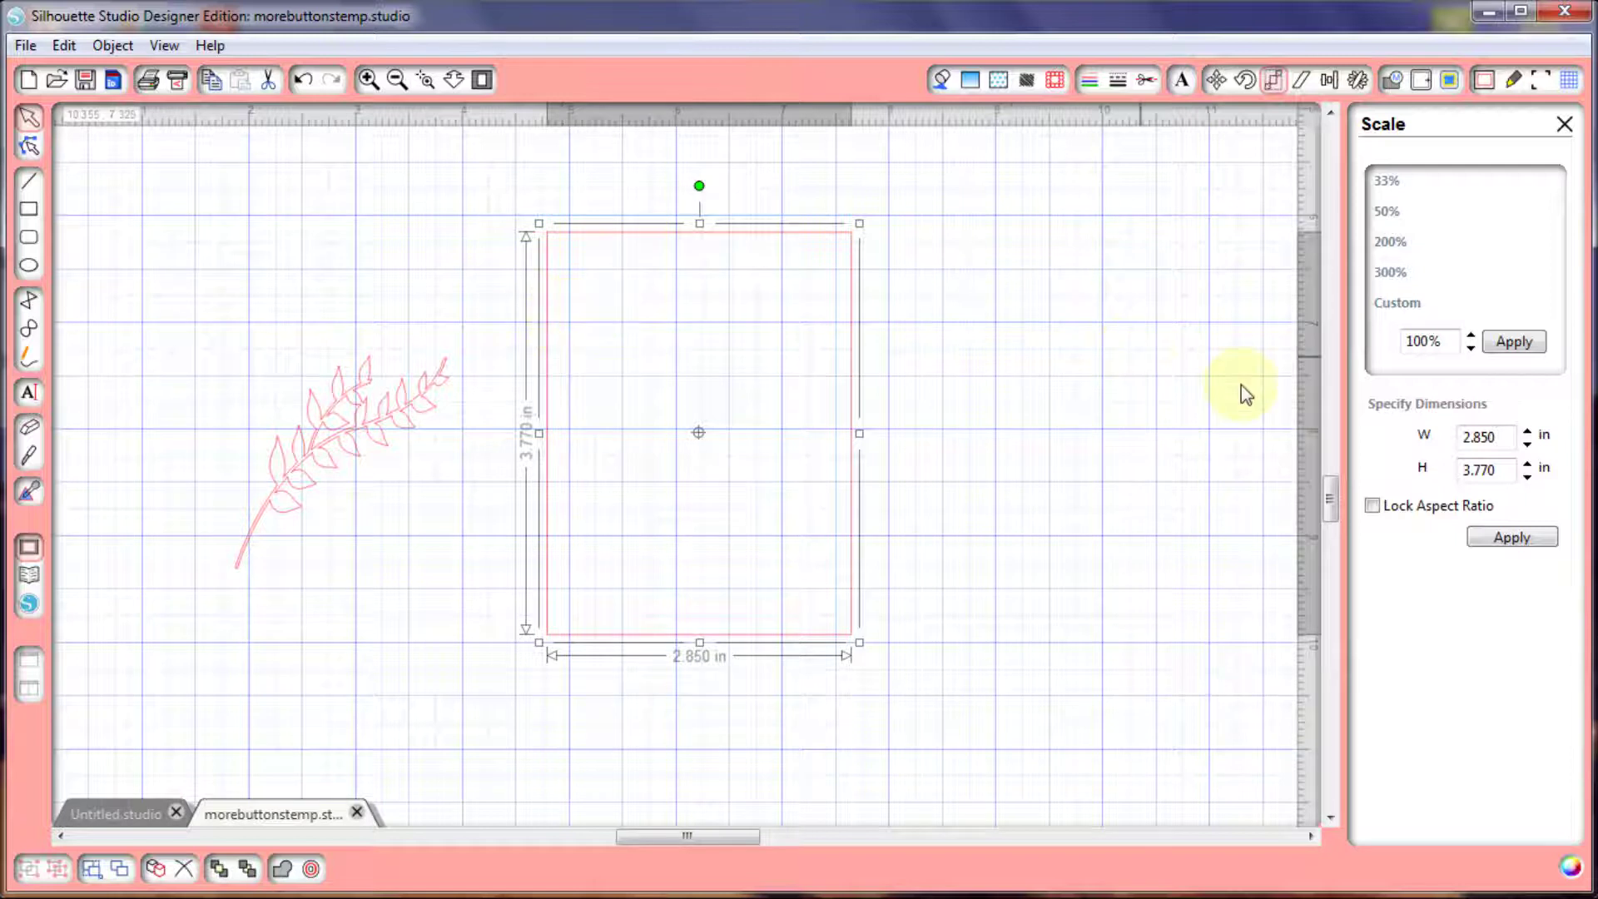
drag(1512, 443, 1424, 473)
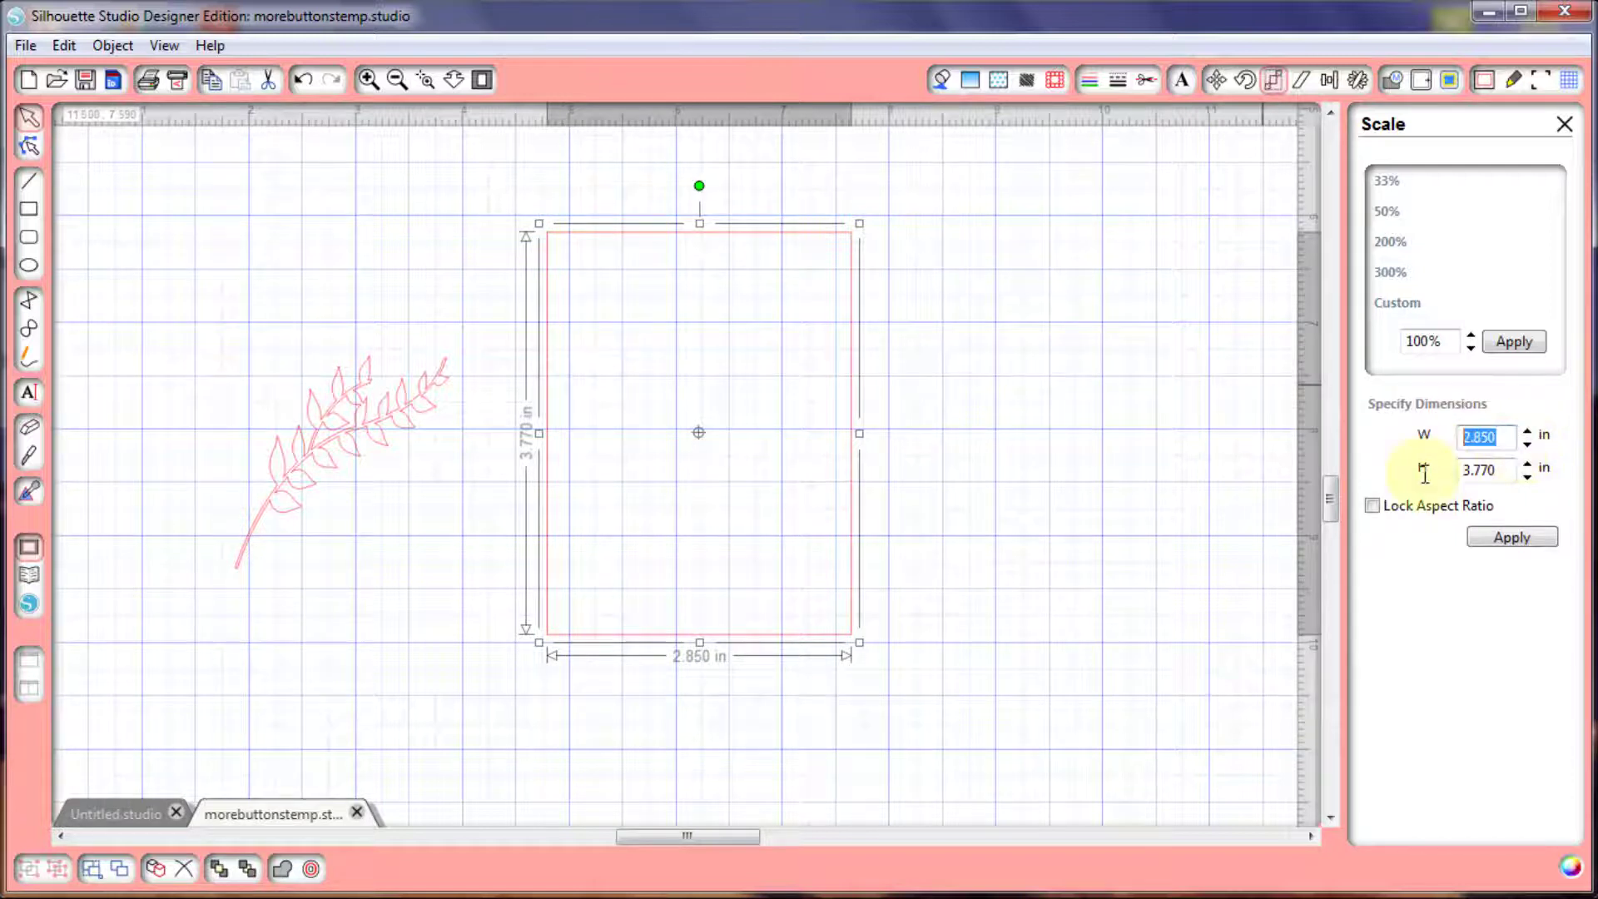
text(4.25)
drag(1505, 471, 1453, 483)
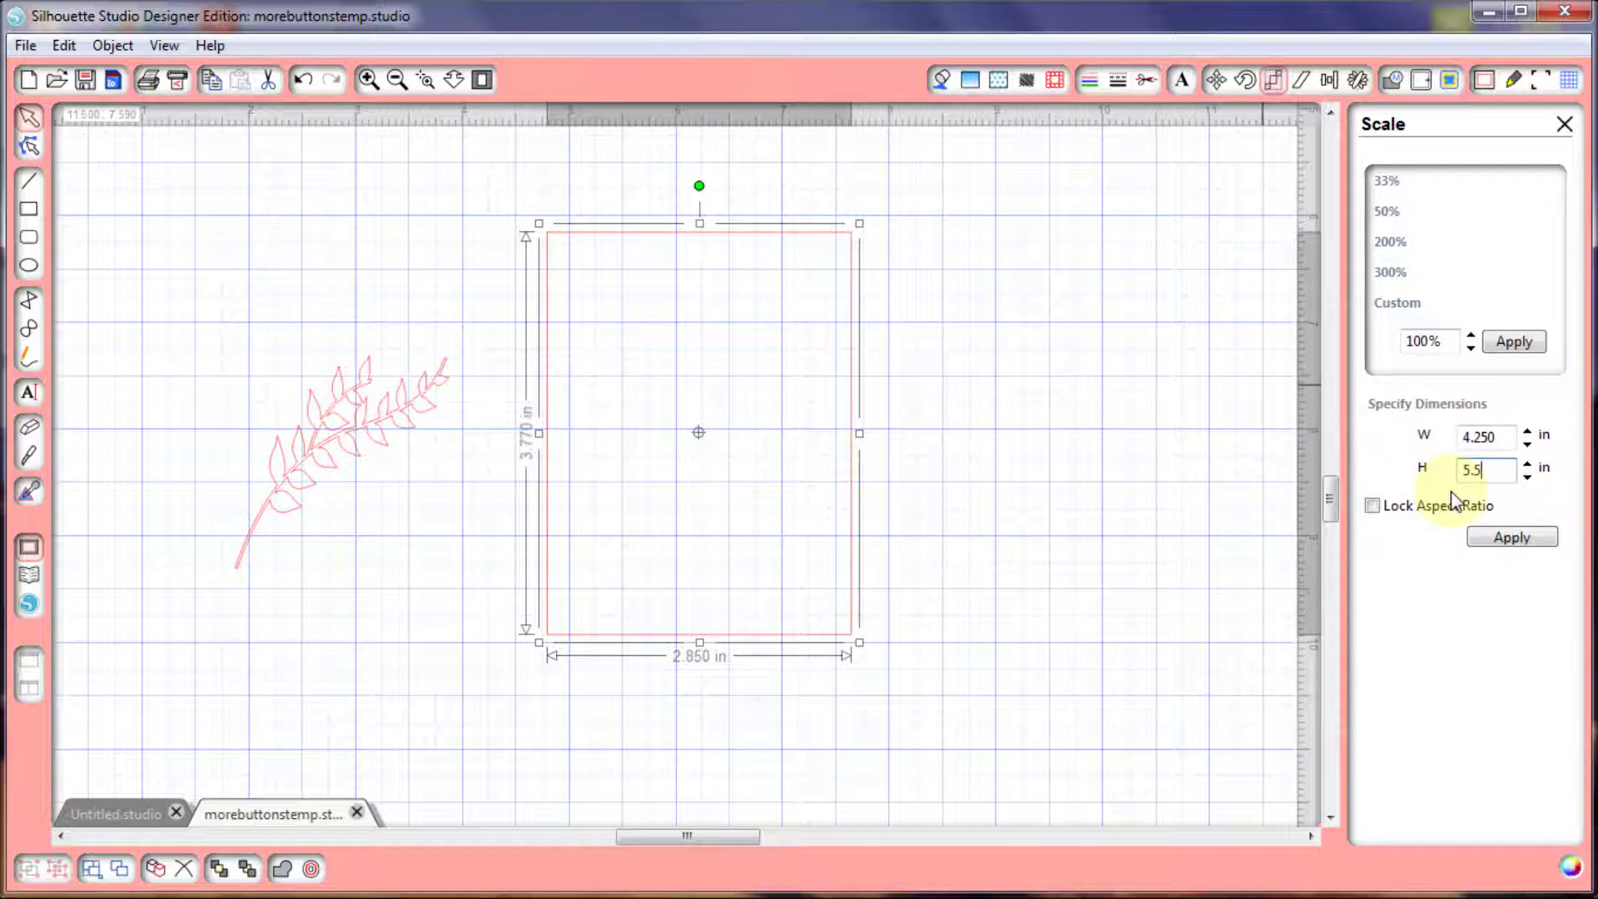
click(1522, 537)
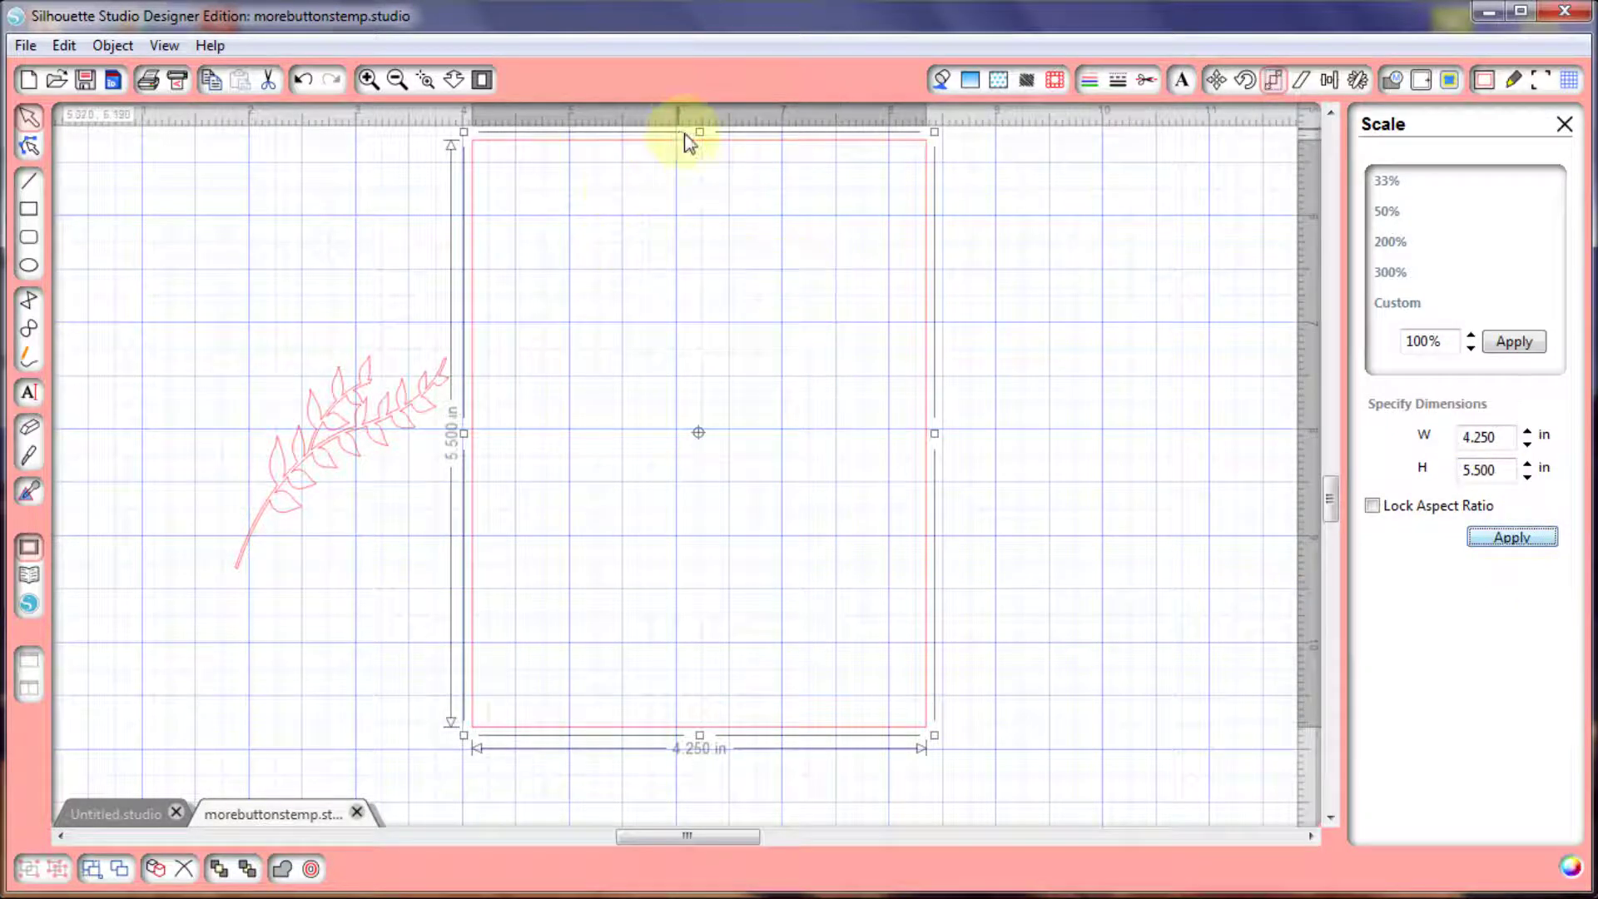
drag(690, 146, 696, 164)
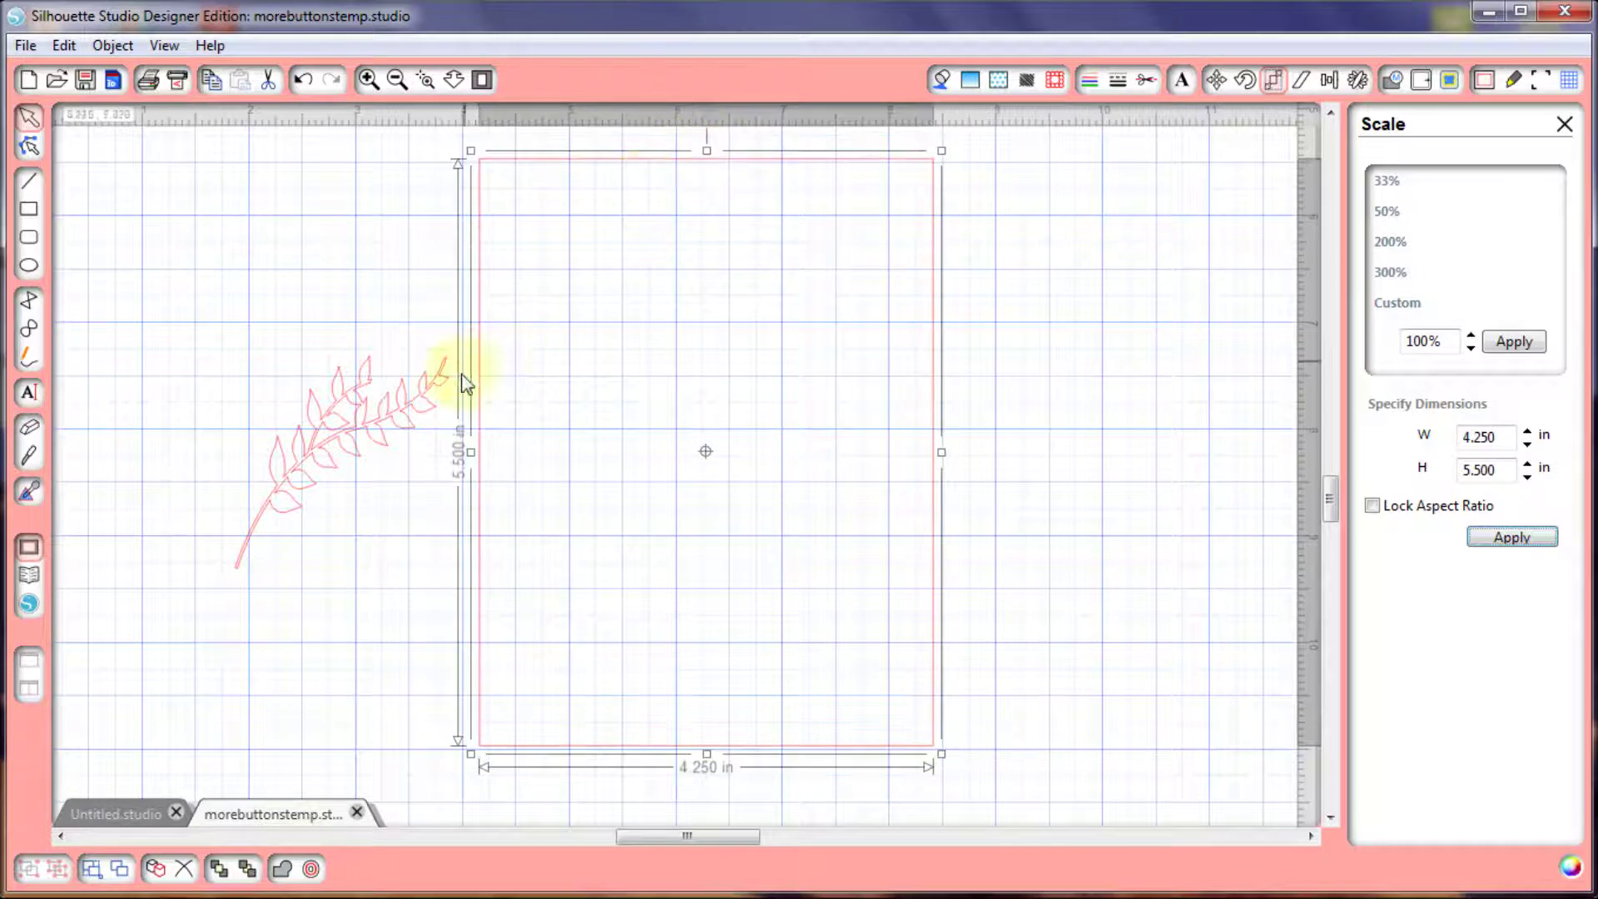
drag(342, 450, 706, 471)
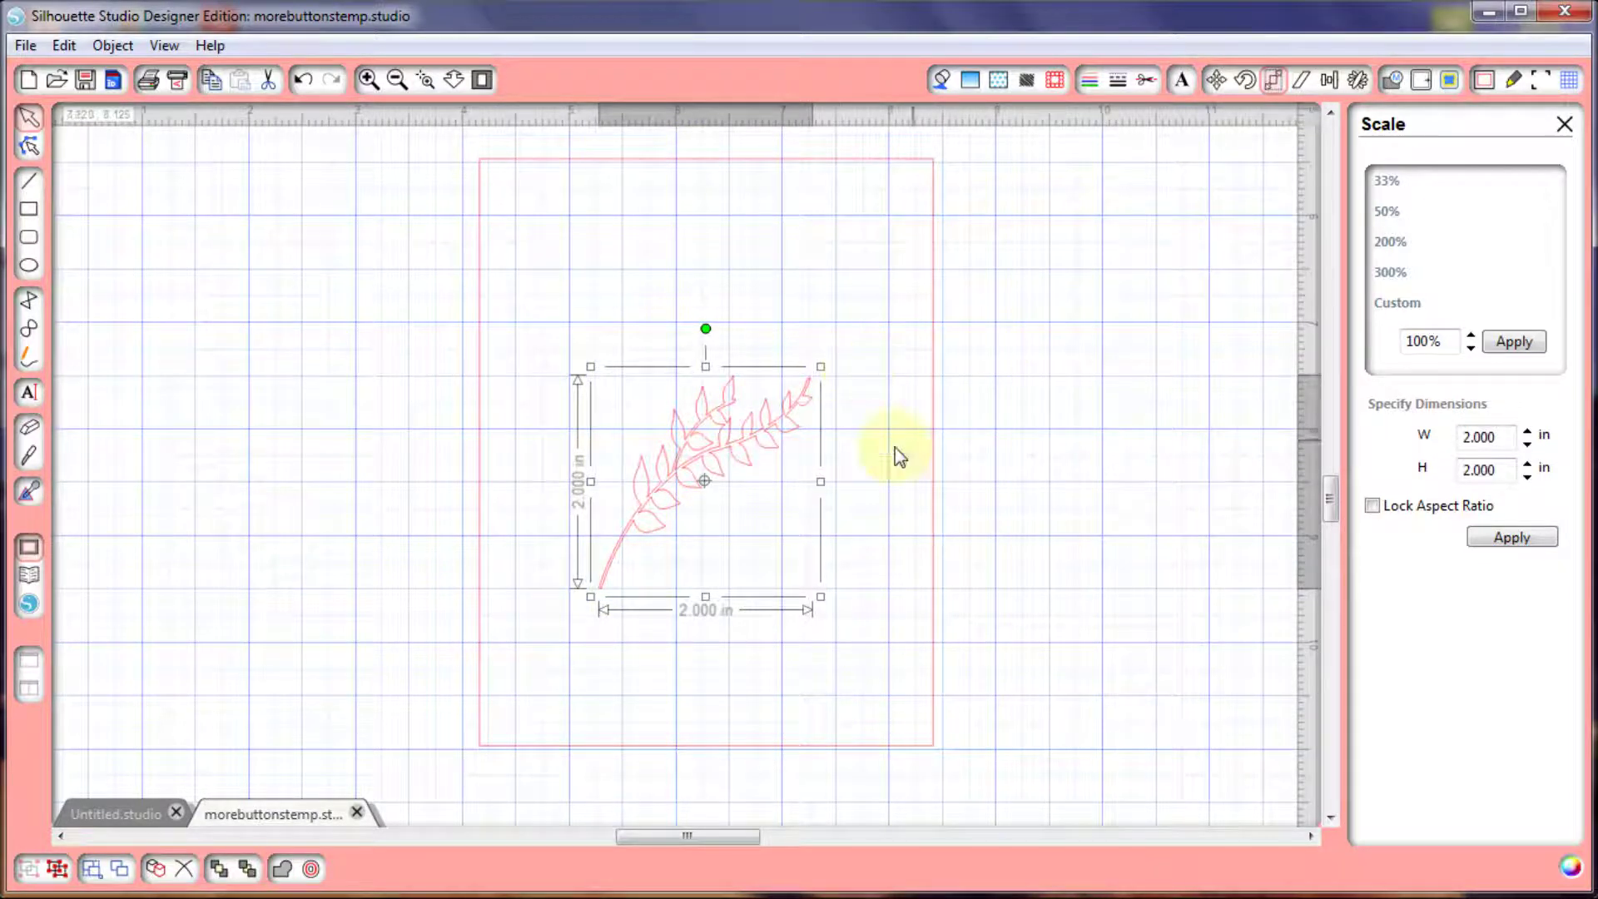
Scale the leaf 200% then 50%, and drag the rectangle's corner to about 4.105 × 5.315 in
click(1390, 242)
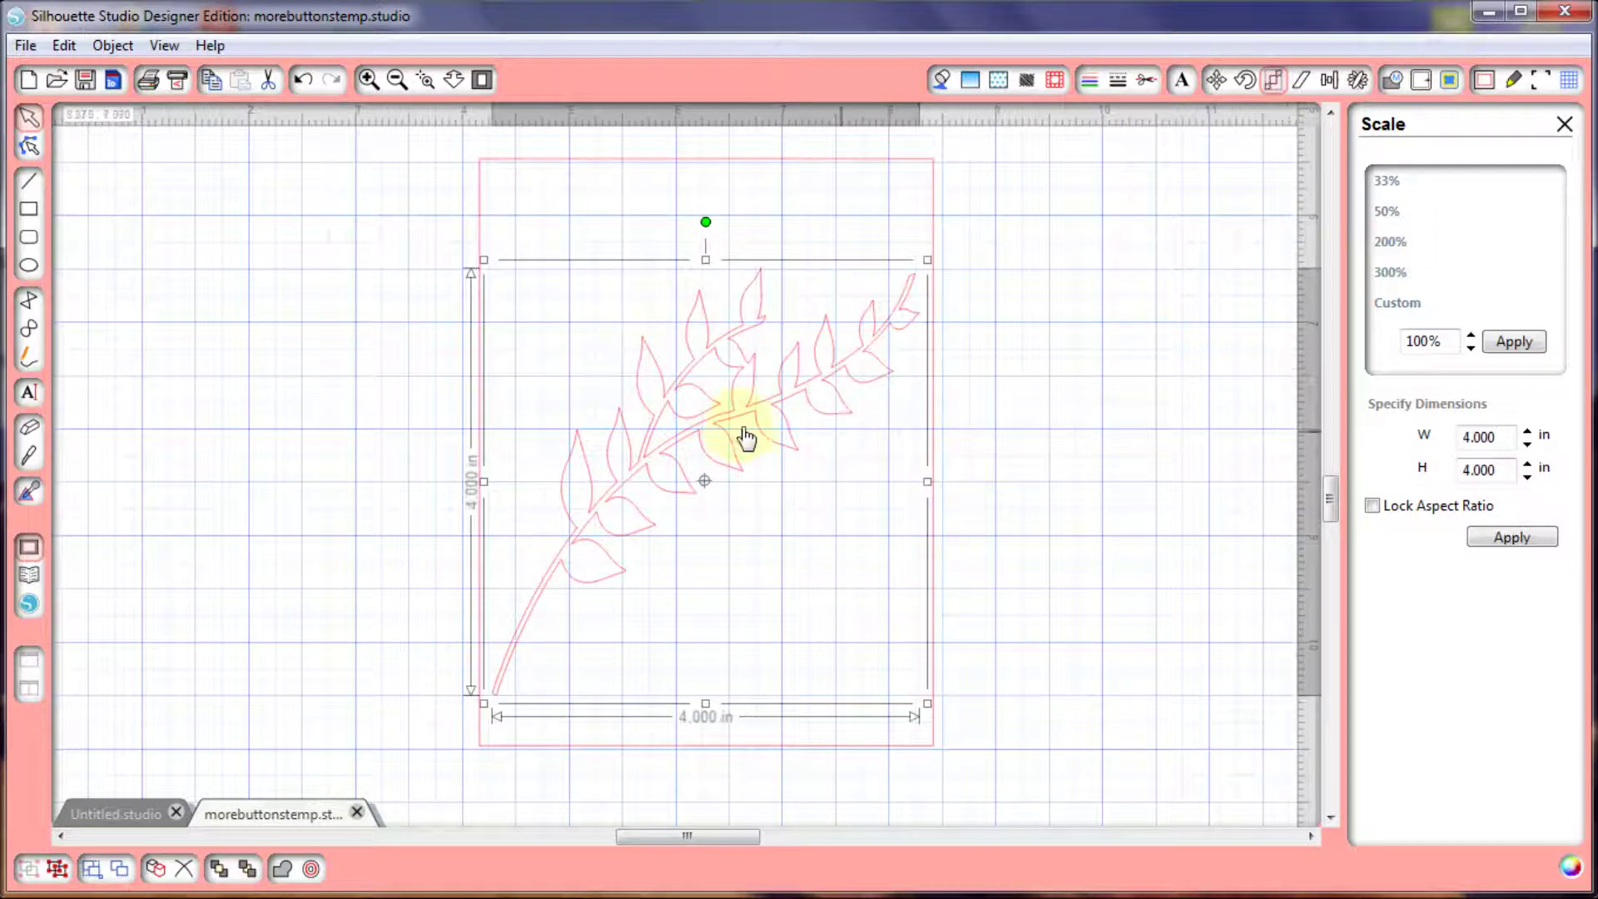
mouse_move(741, 435)
mouse_down()
mouse_move(756, 403)
mouse_move(741, 438)
mouse_up()
click(1392, 214)
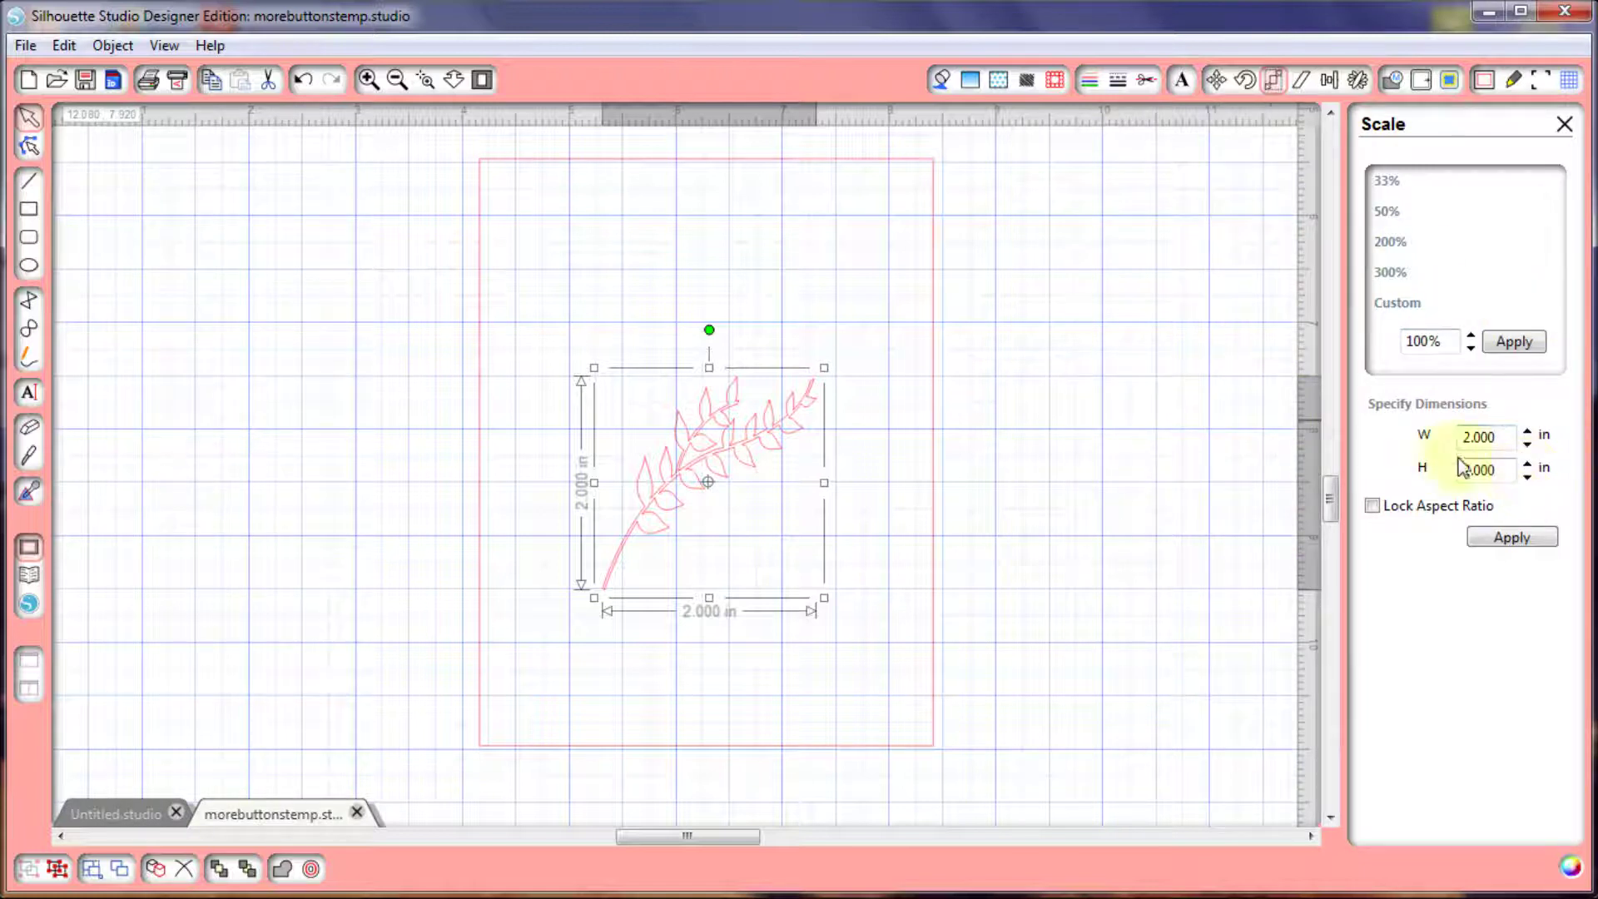
click(934, 260)
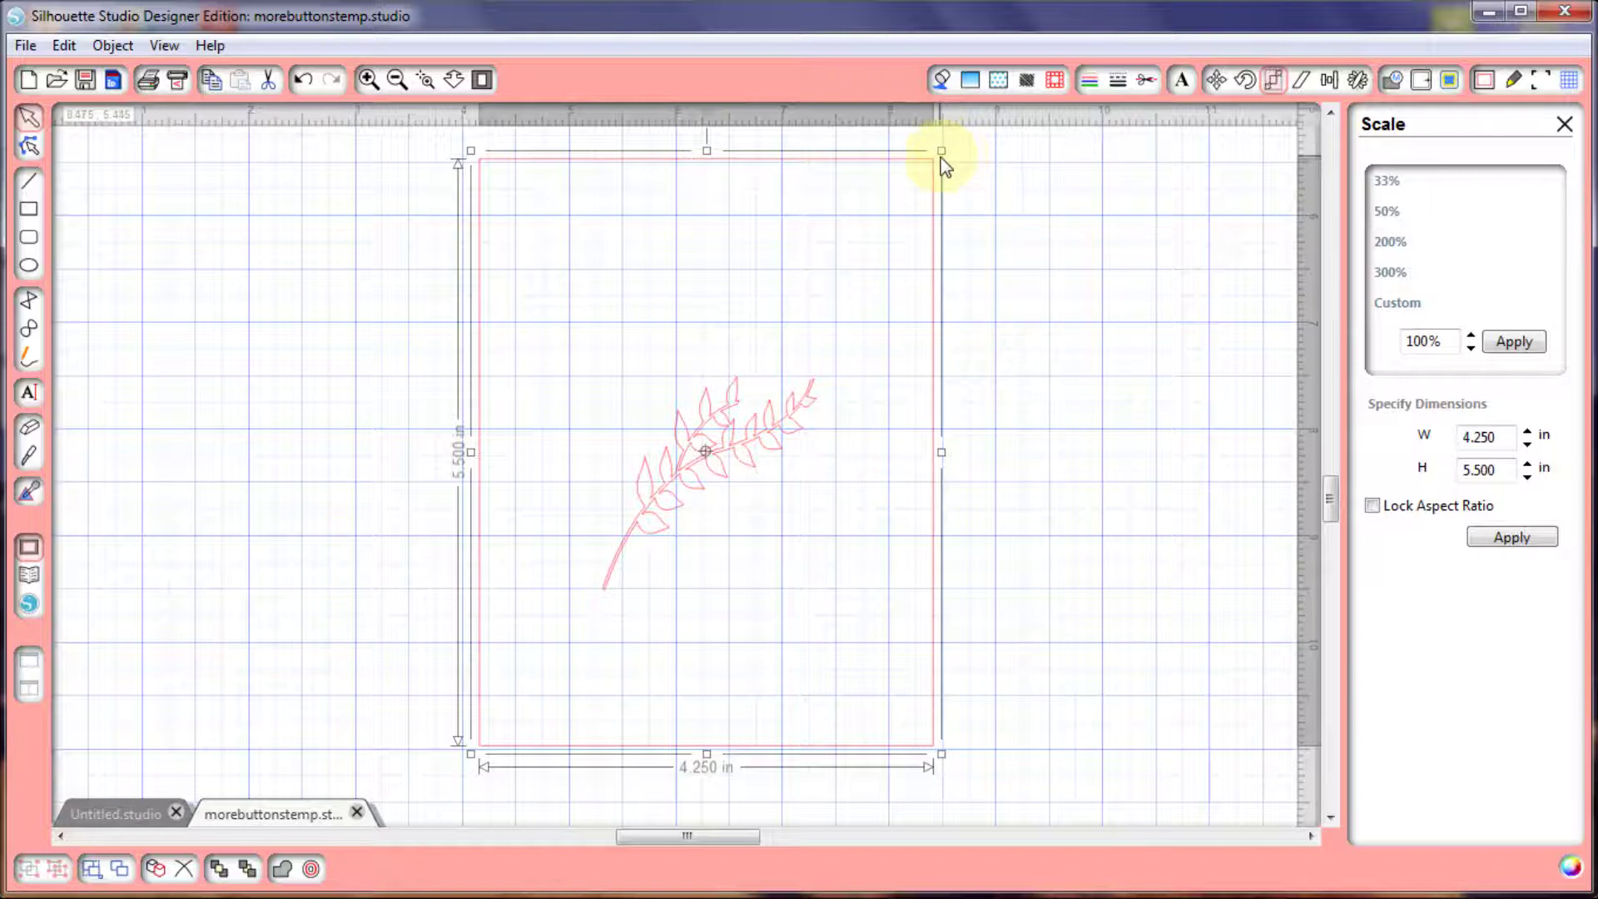
drag(942, 152, 938, 187)
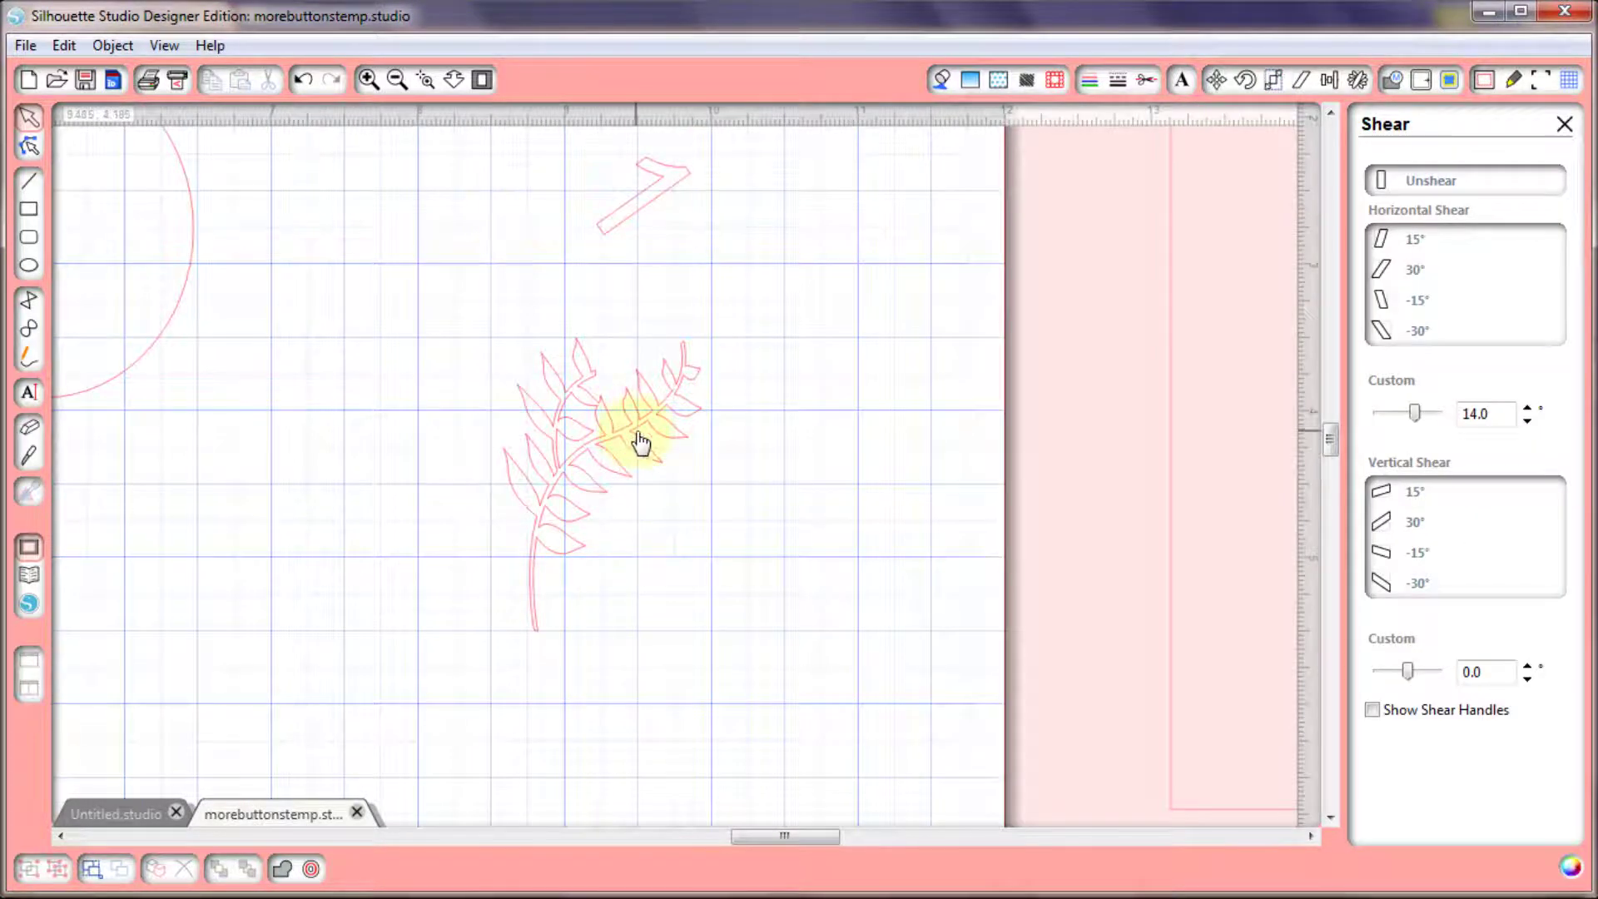
Unshear the leaf, shear it 30°, about -20° custom, then by handle, and finally unshear it
click(641, 444)
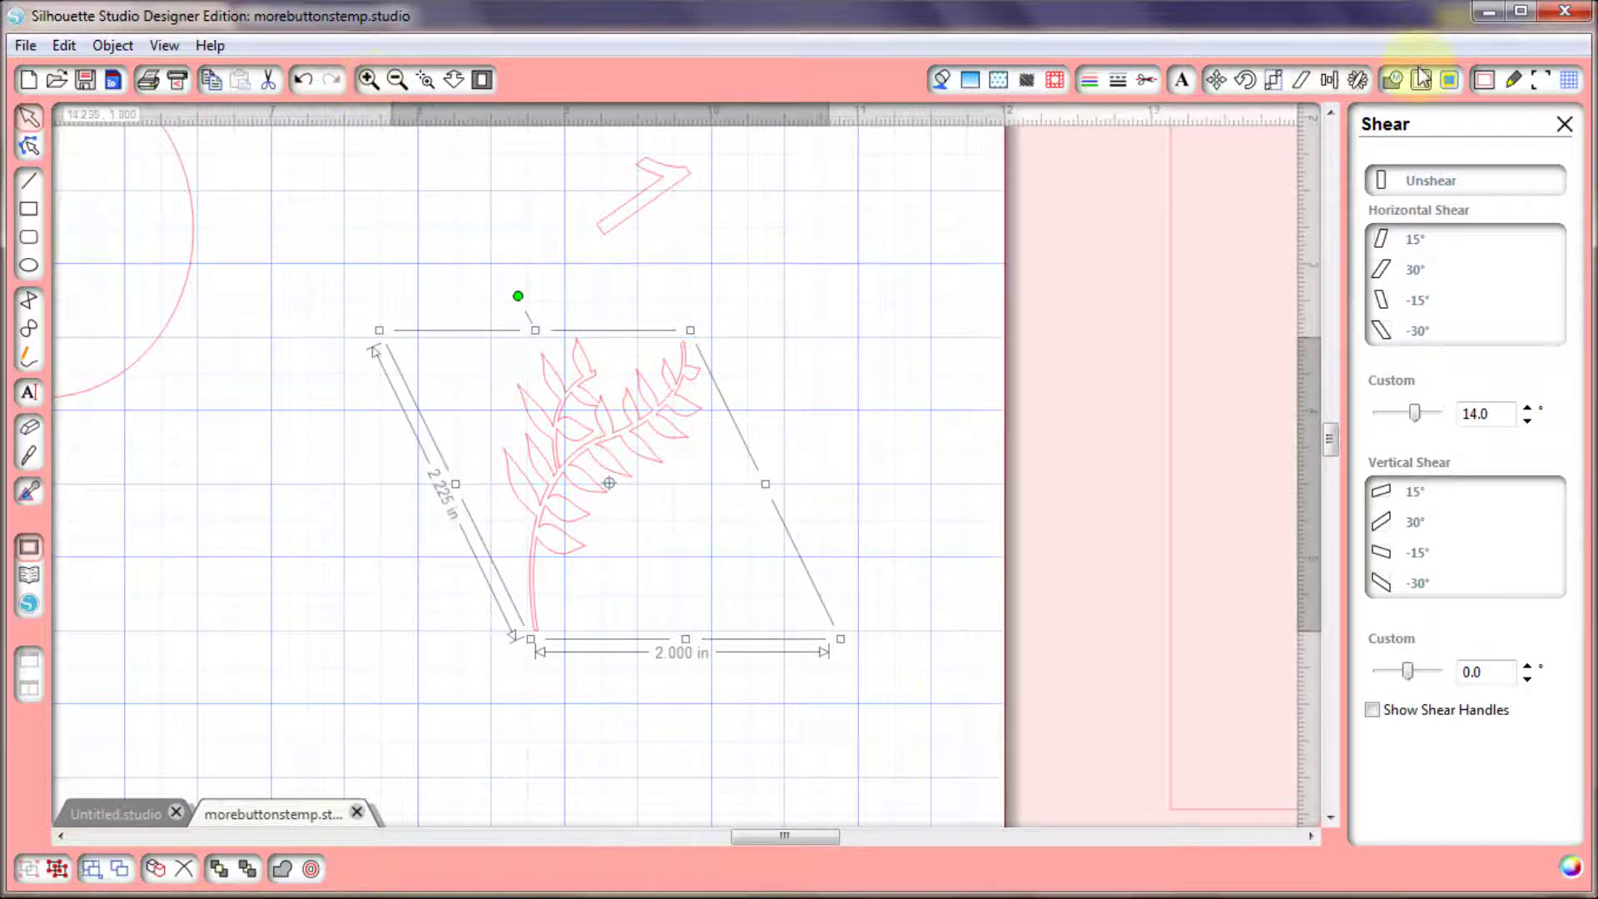
click(1449, 185)
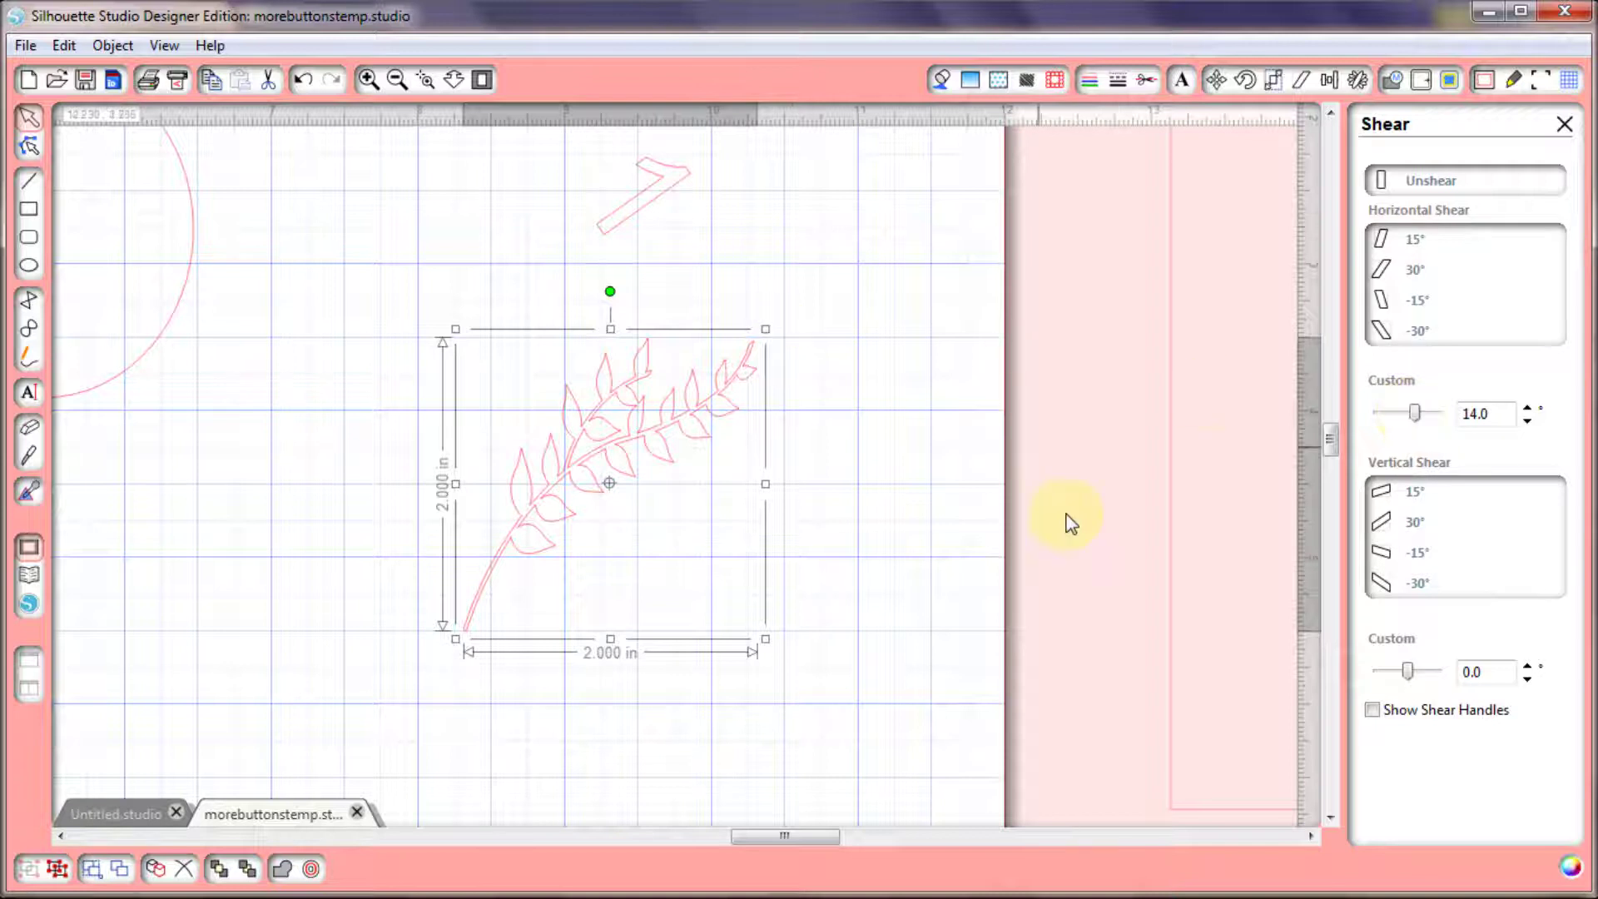
click(1389, 271)
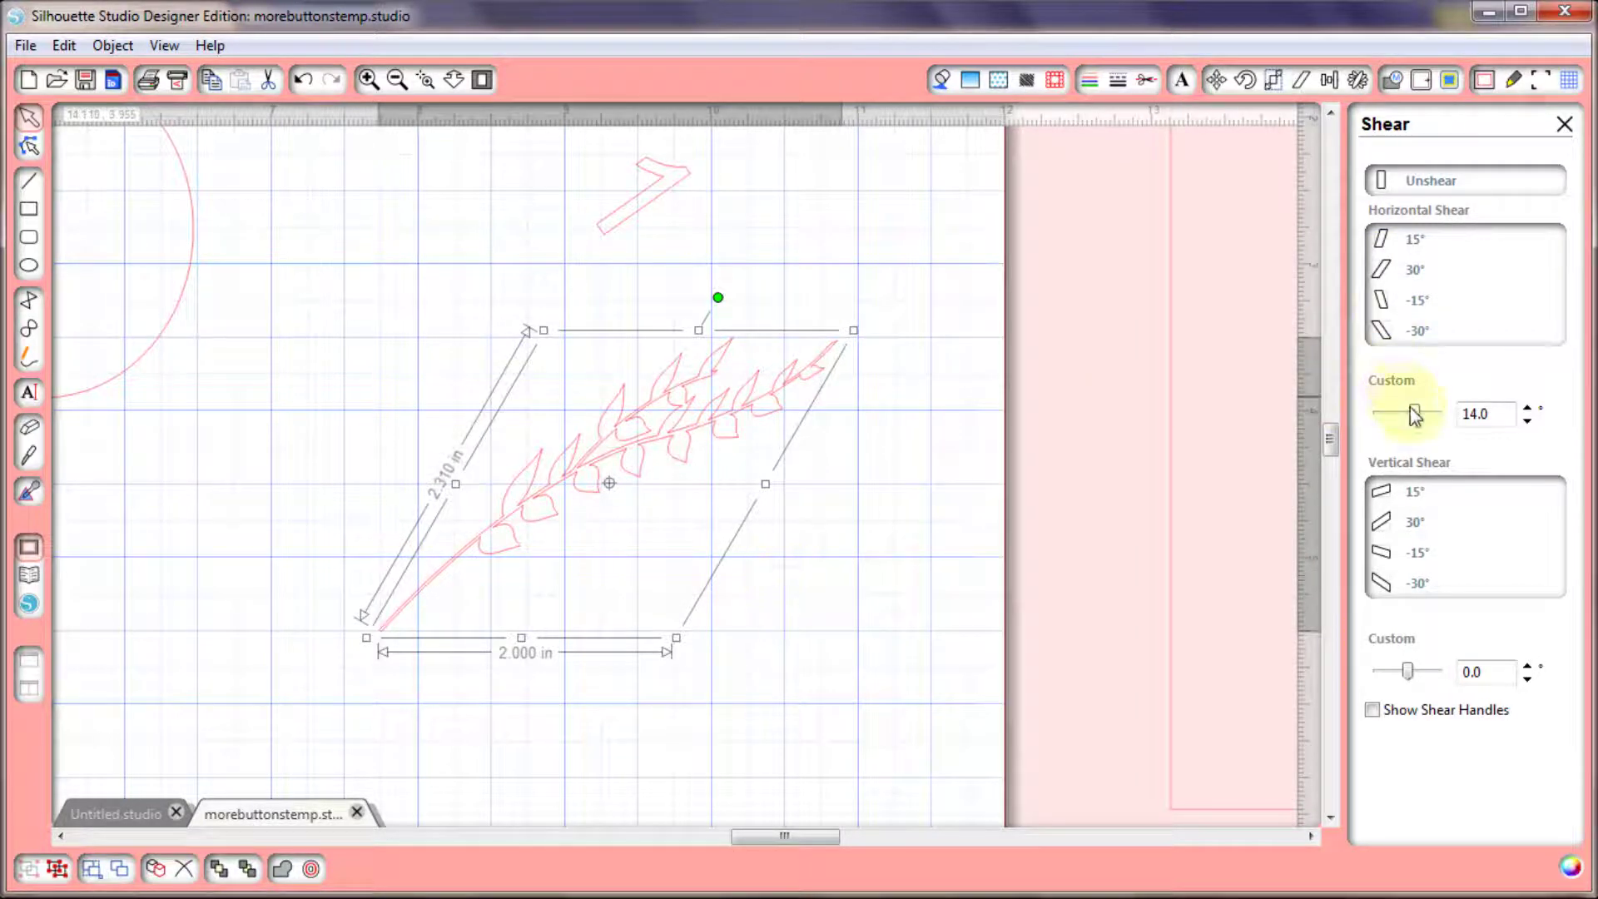
drag(1417, 416, 1402, 422)
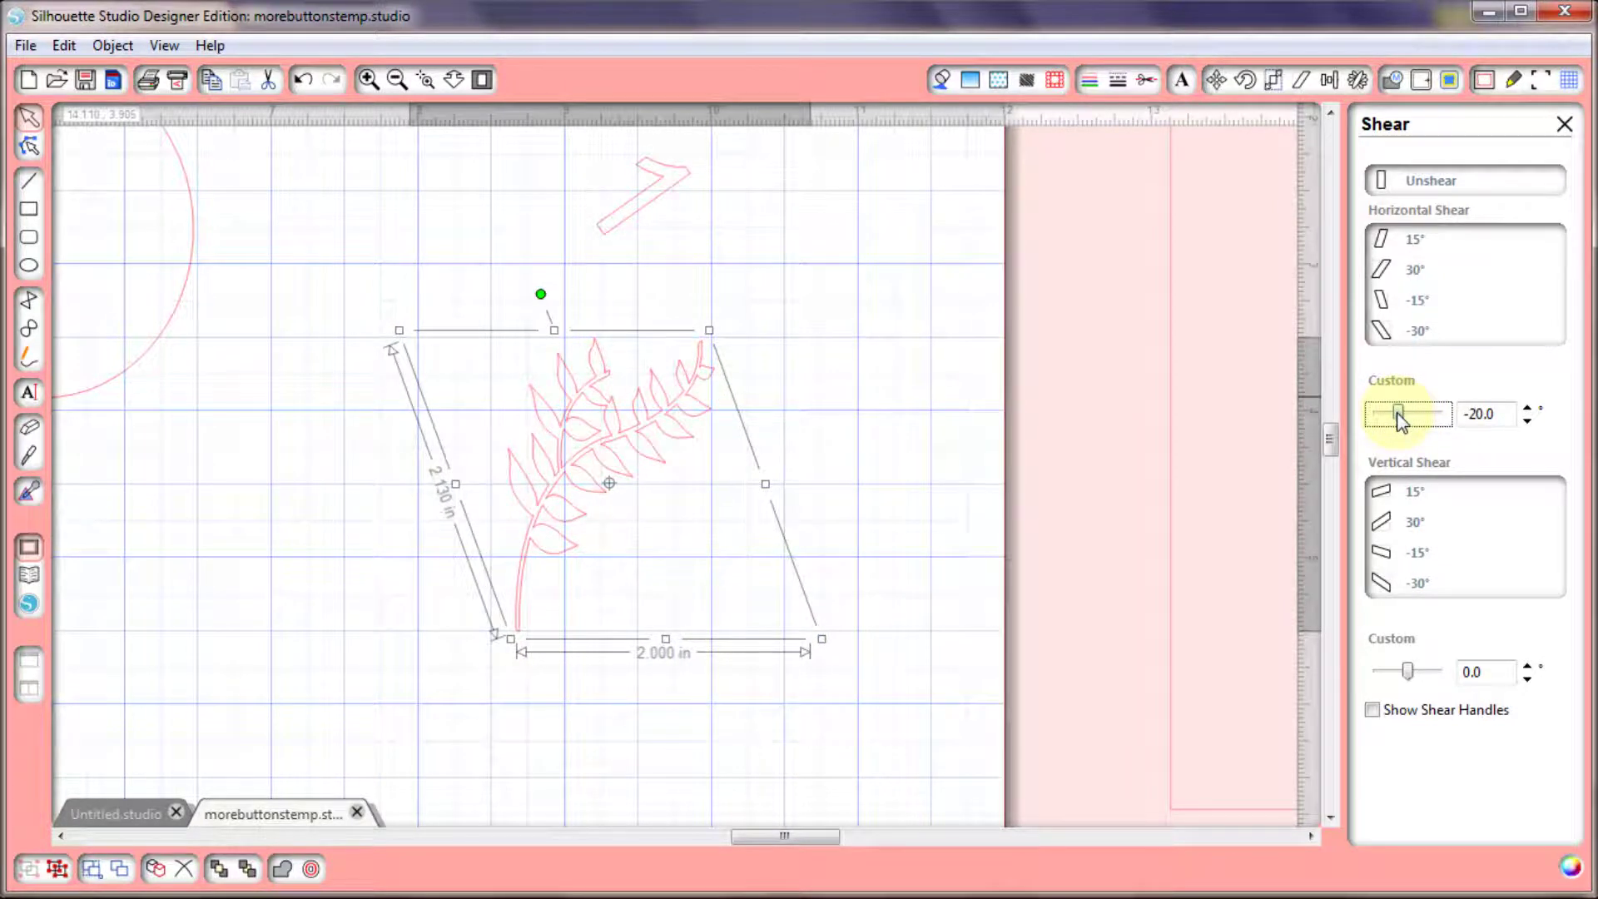
click(1378, 712)
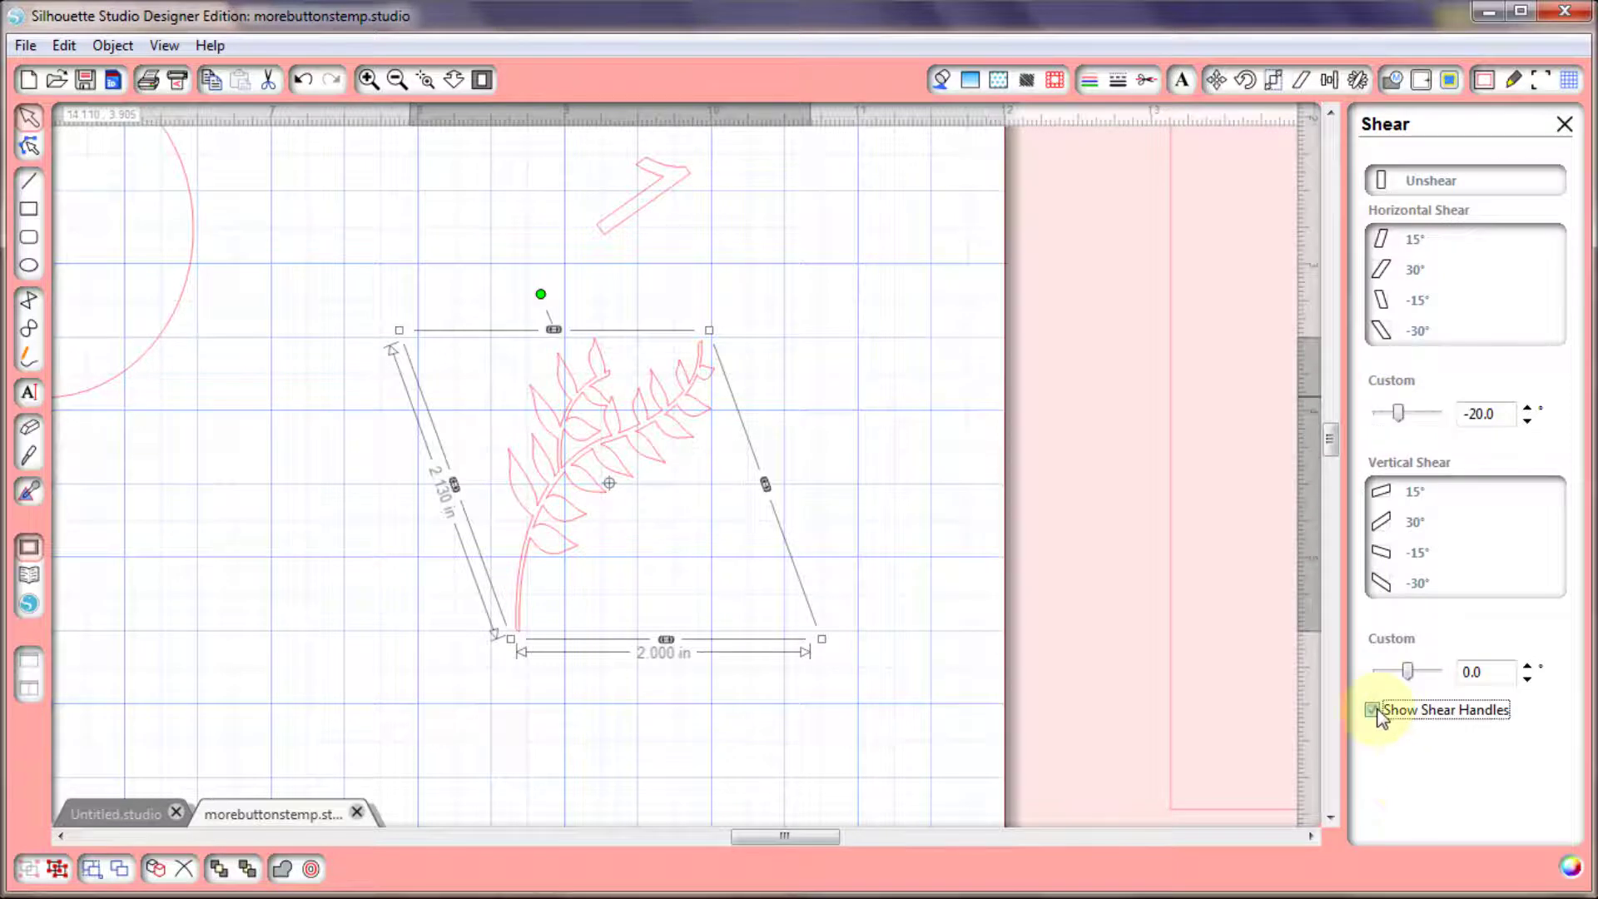
click(555, 330)
mouse_move(555, 329)
mouse_down()
mouse_move(833, 325)
mouse_move(617, 332)
mouse_move(463, 374)
mouse_move(566, 356)
mouse_up()
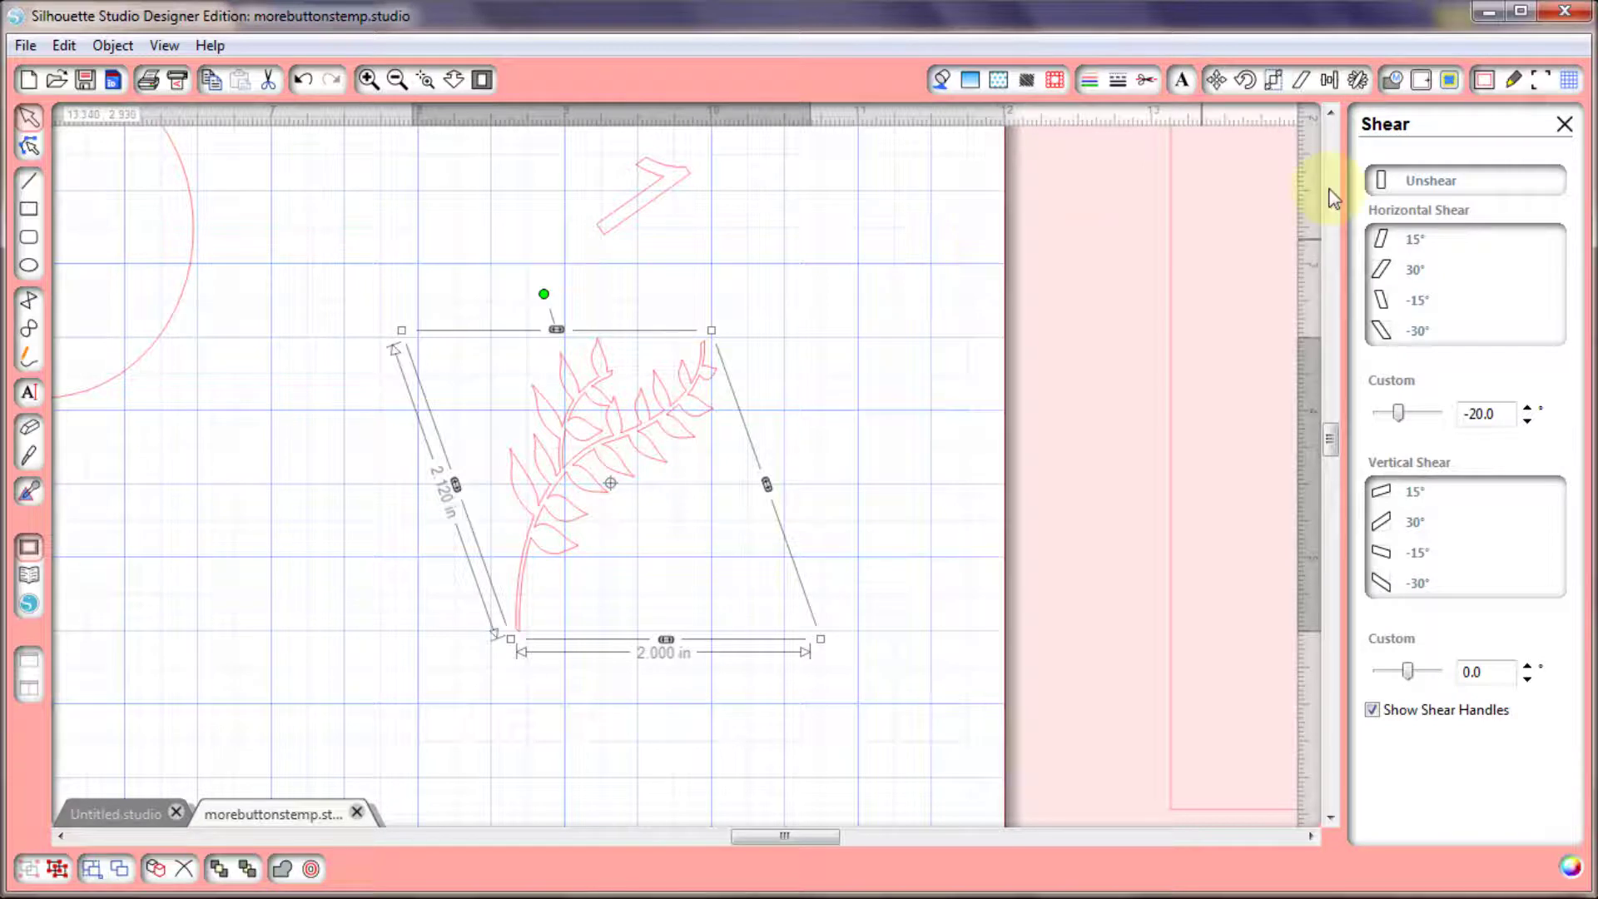
click(1427, 182)
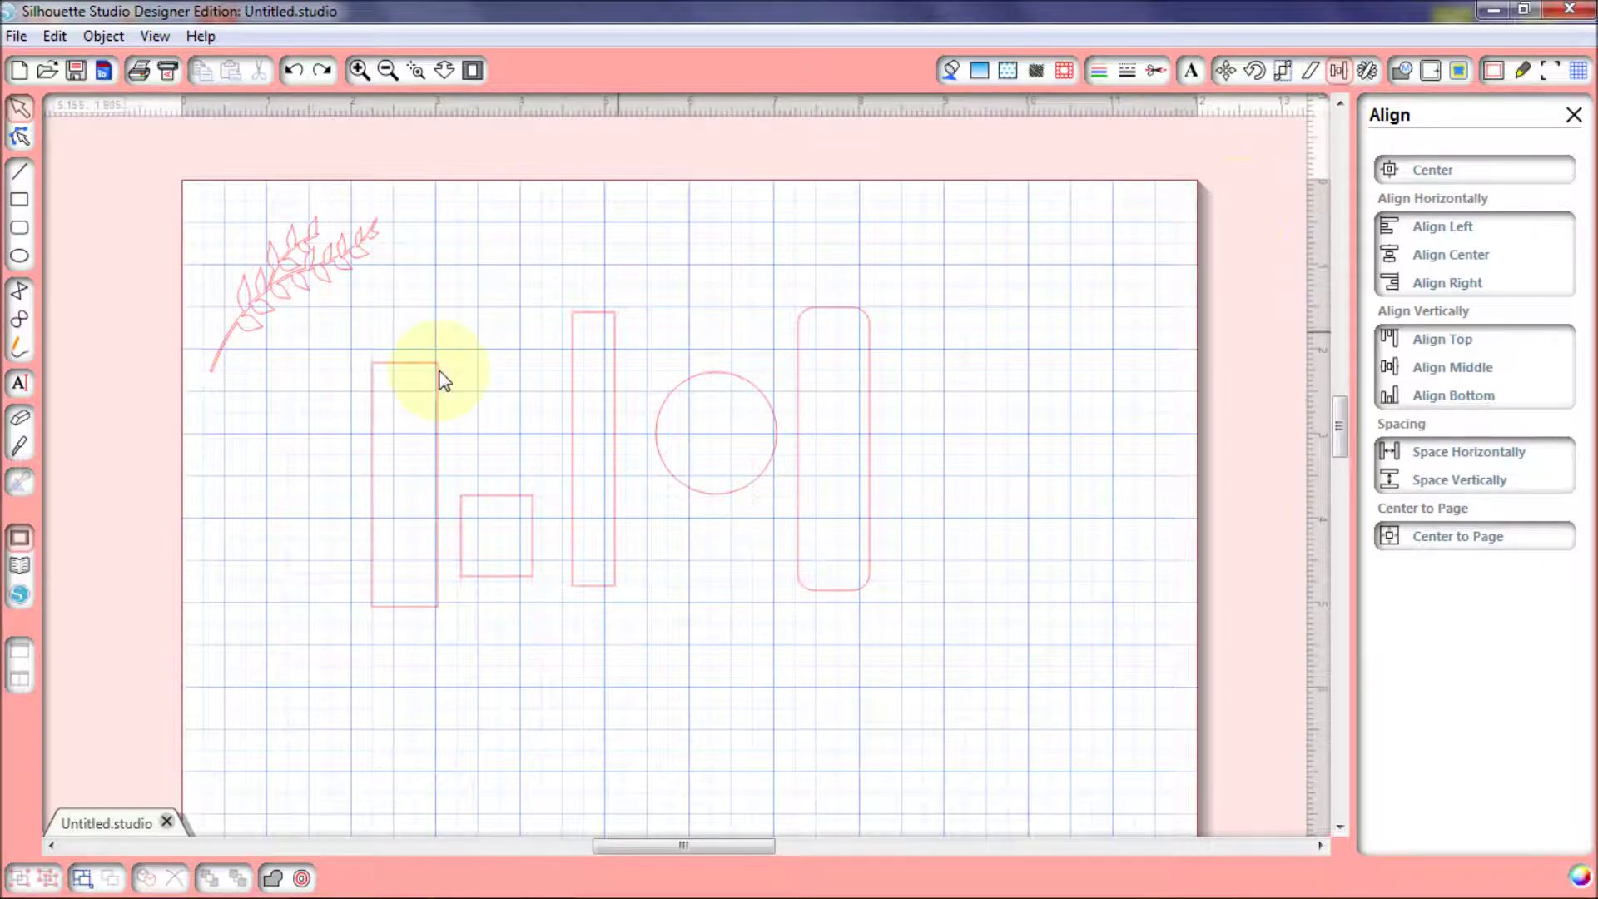
Select the five shapes, try Align Left, then undo it so they spread out again
drag(354, 309, 885, 542)
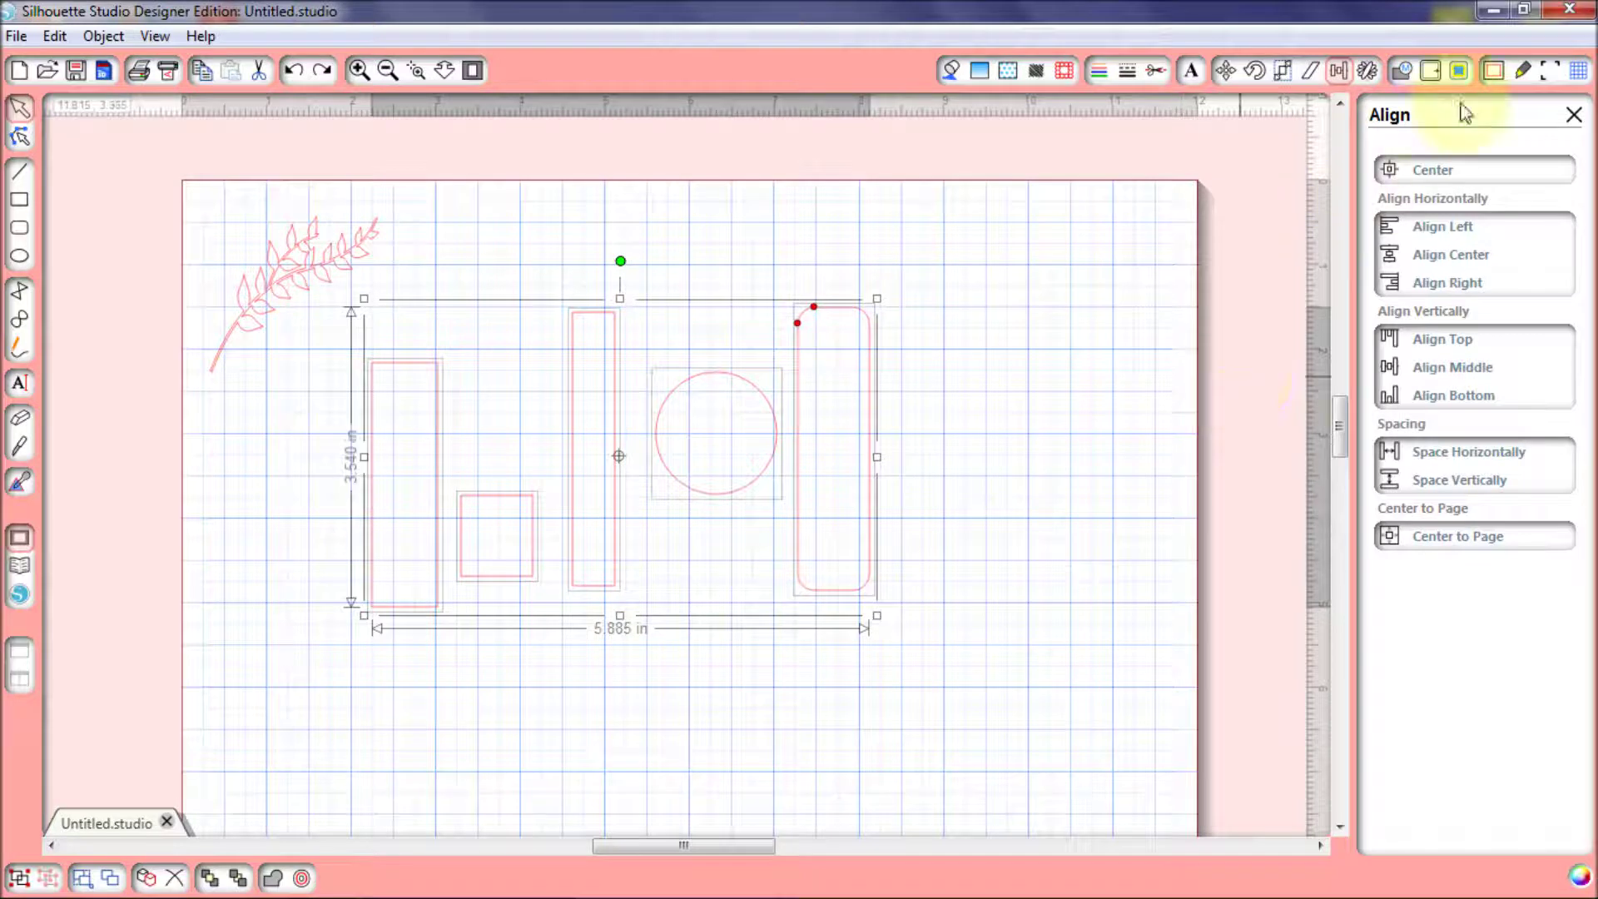
click(1462, 232)
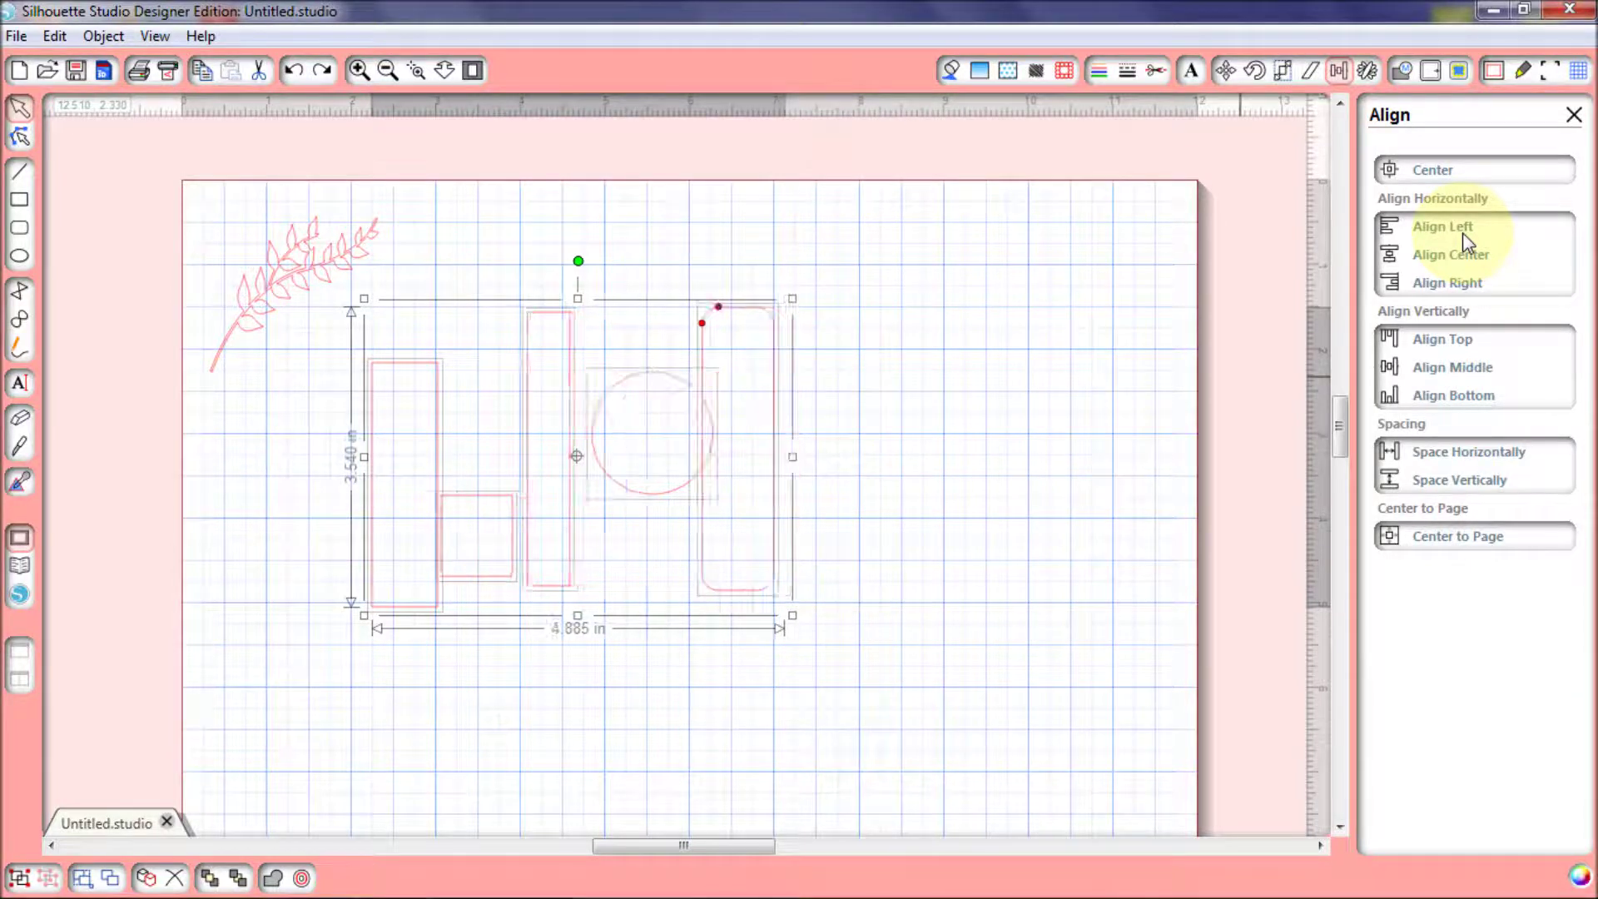
click(631, 566)
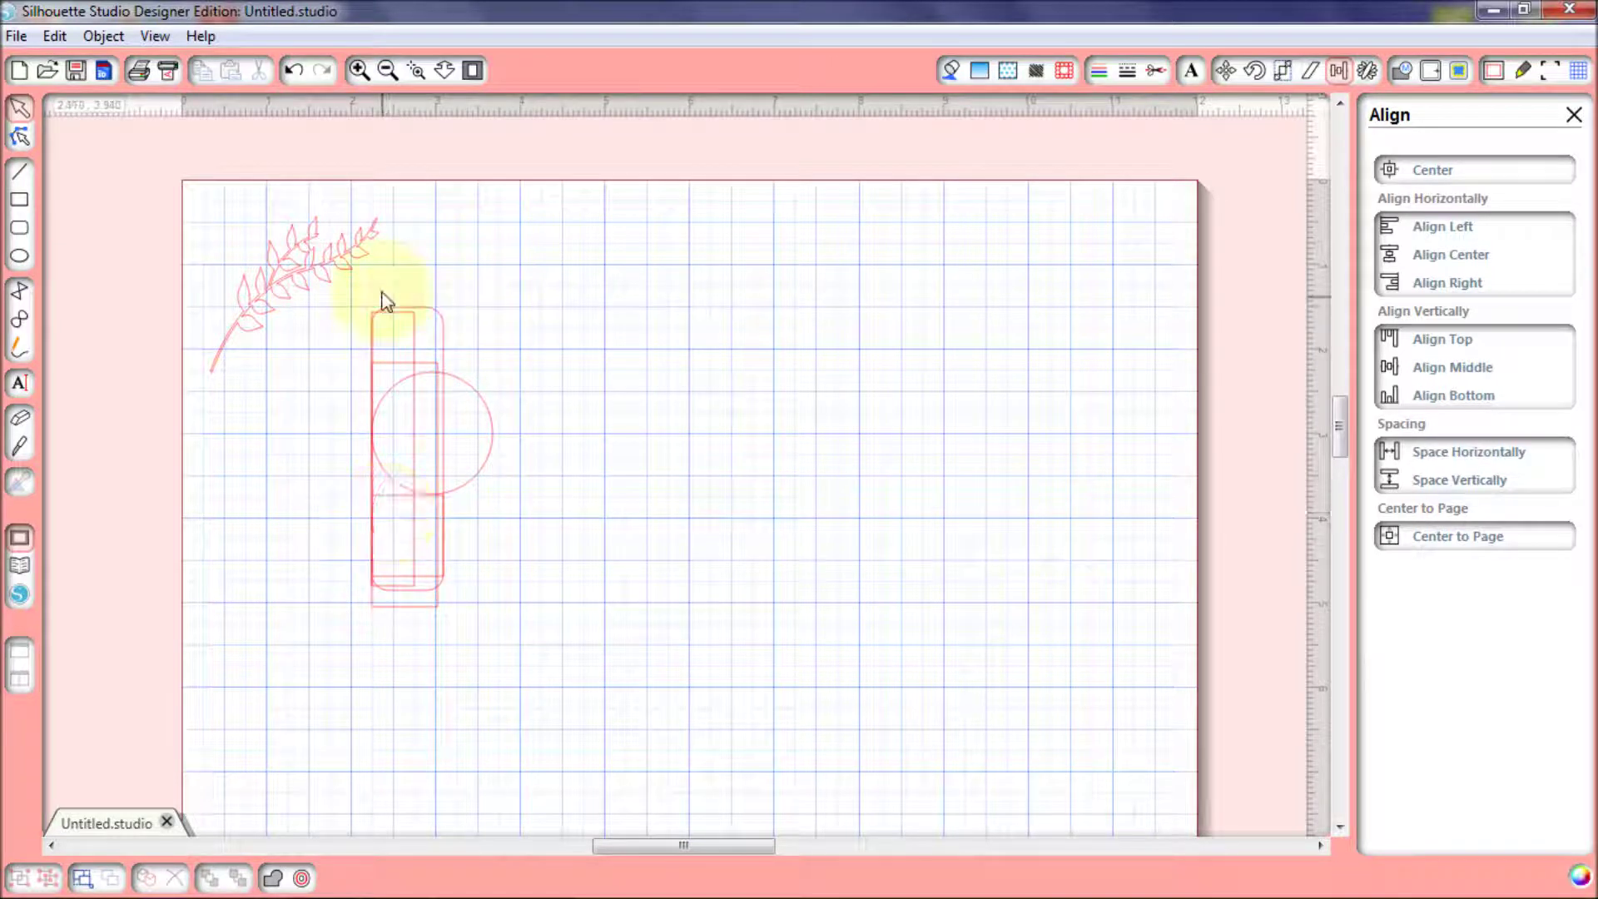
drag(332, 318, 525, 582)
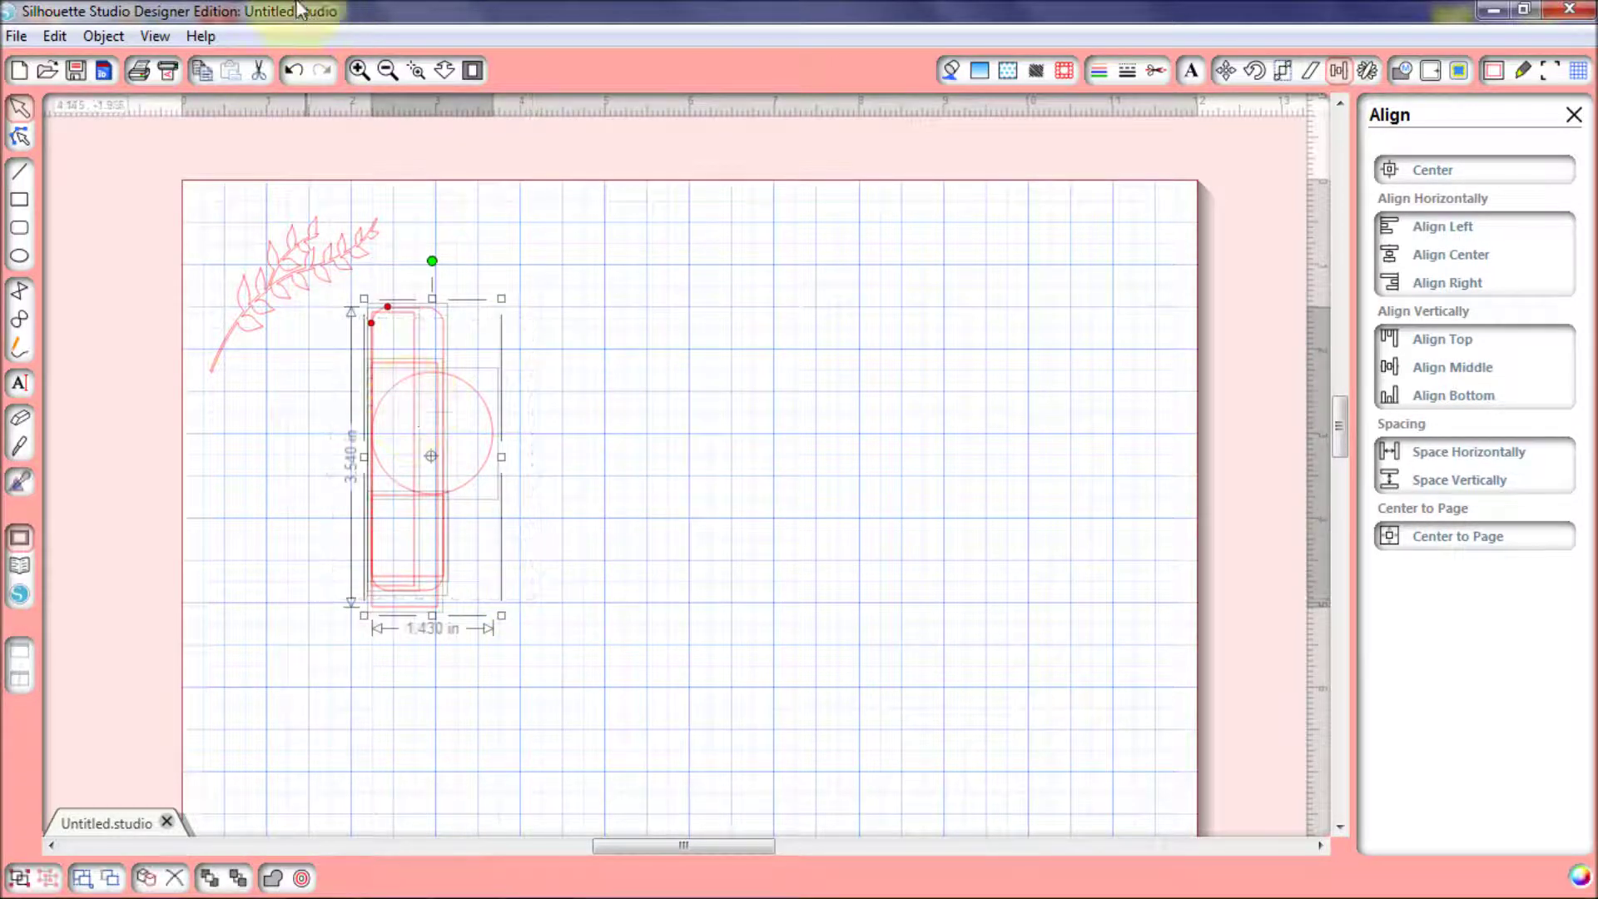
click(293, 70)
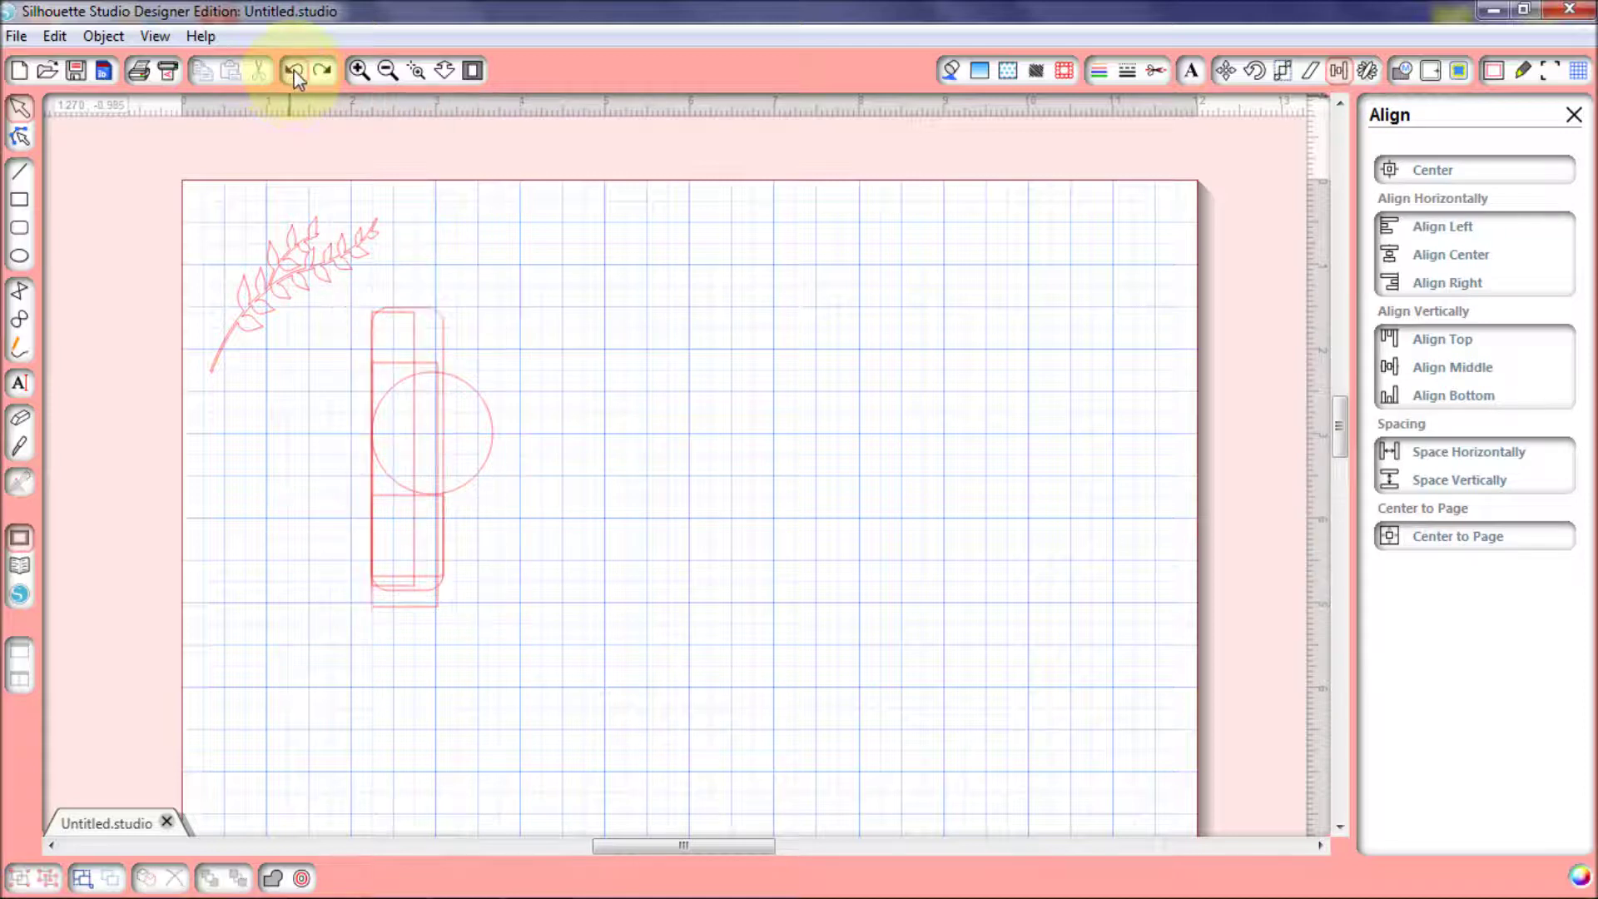
click(292, 70)
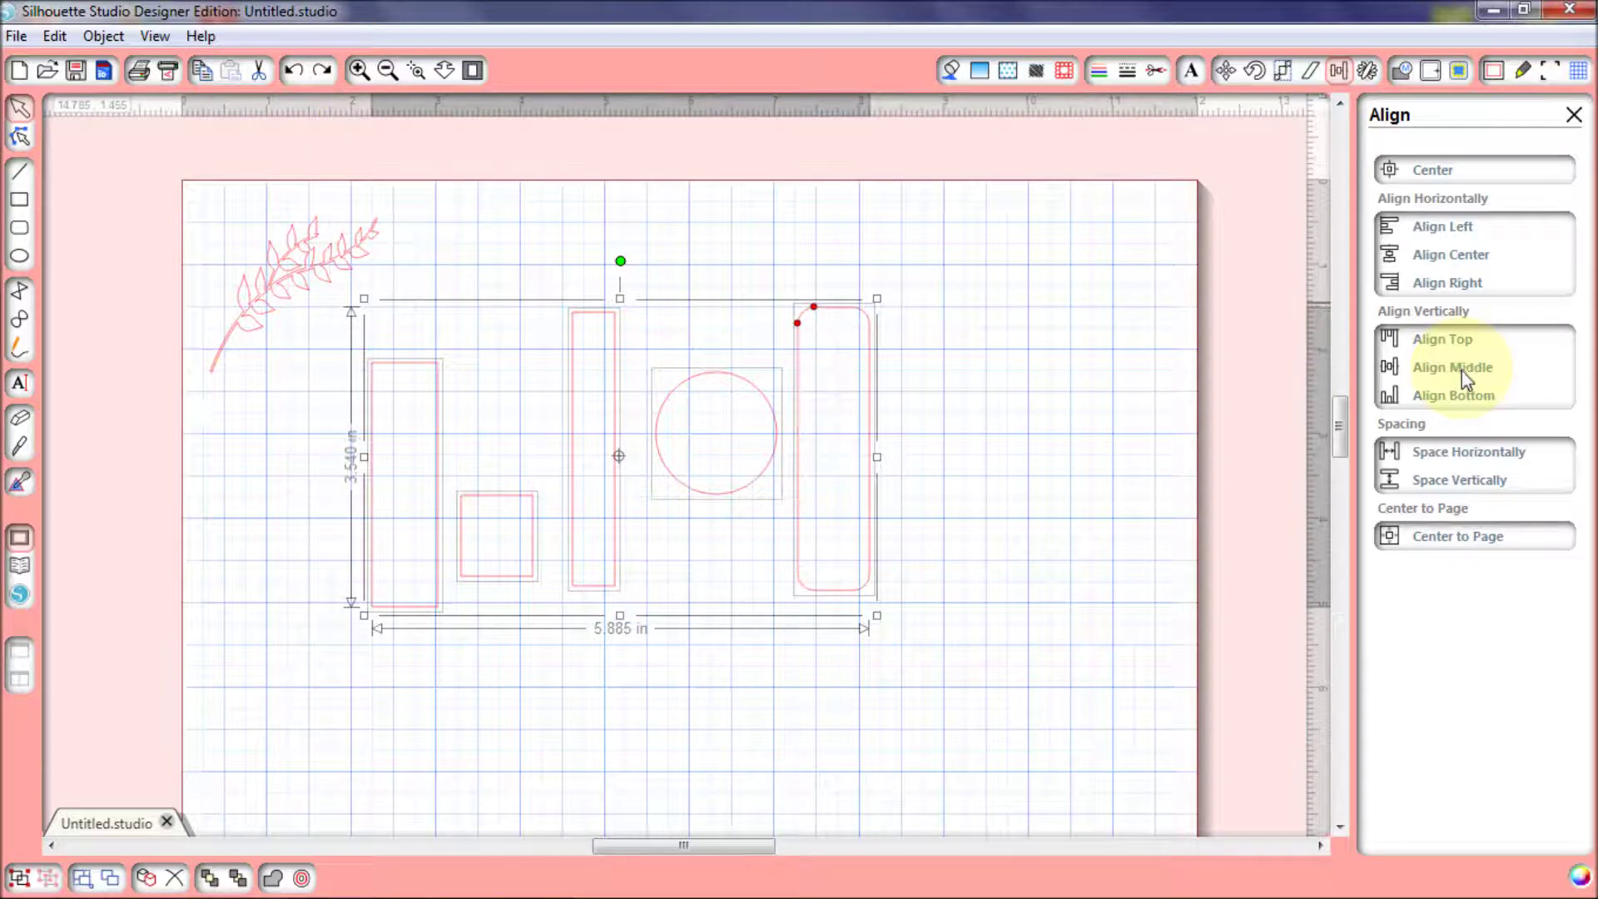
Apply Align Bottom and Align Middle, then Space Horizontally to spread them evenly
click(1467, 396)
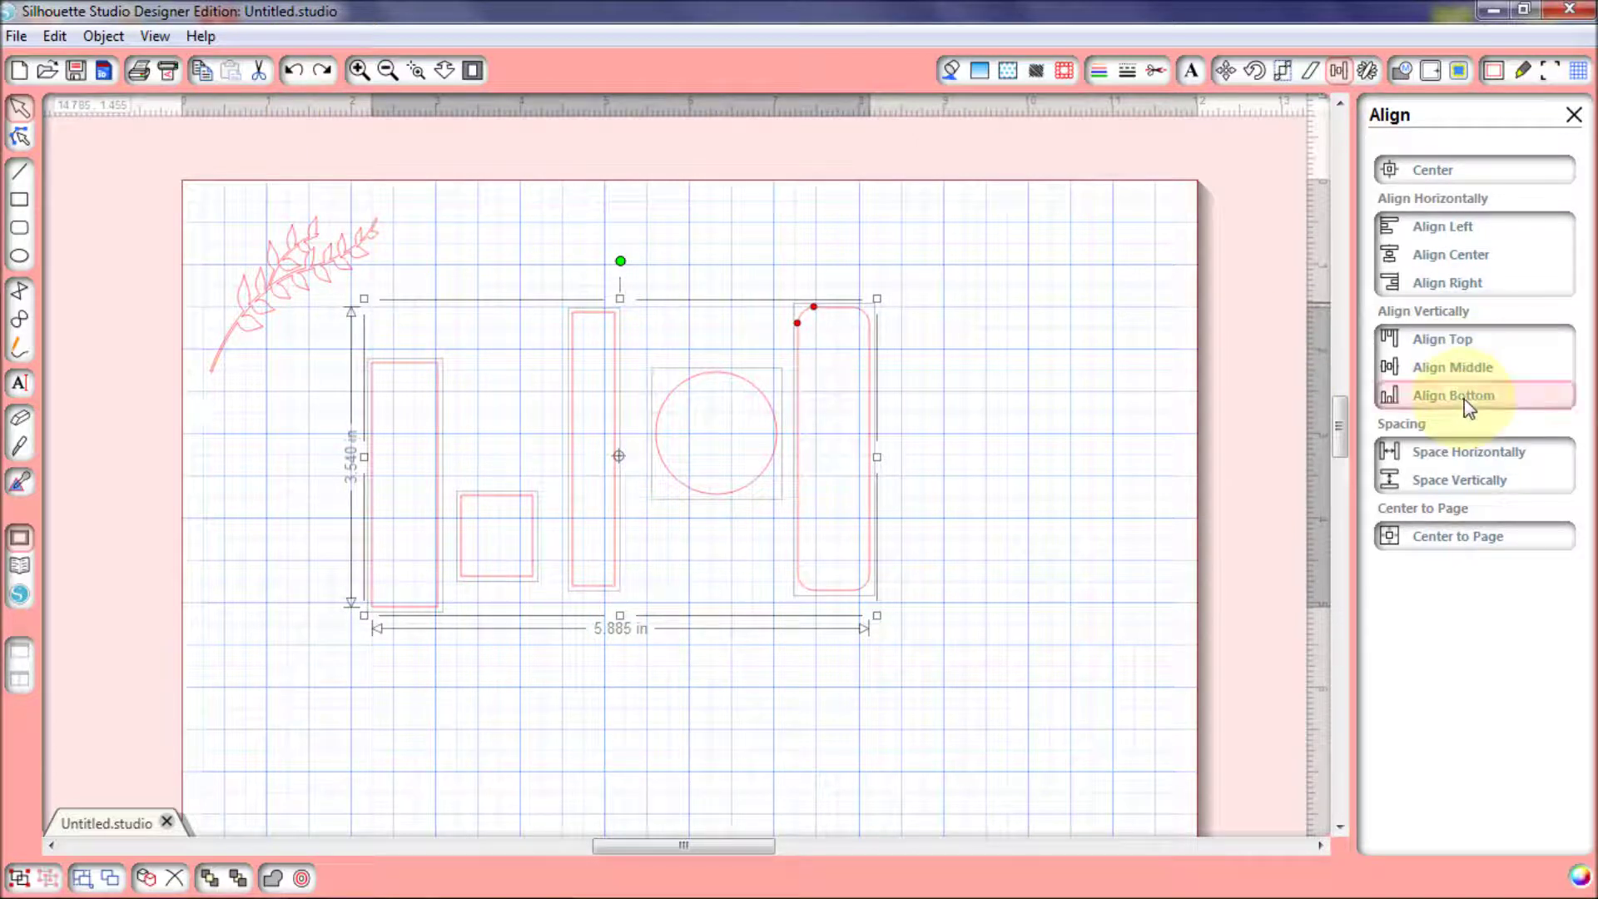
click(1467, 406)
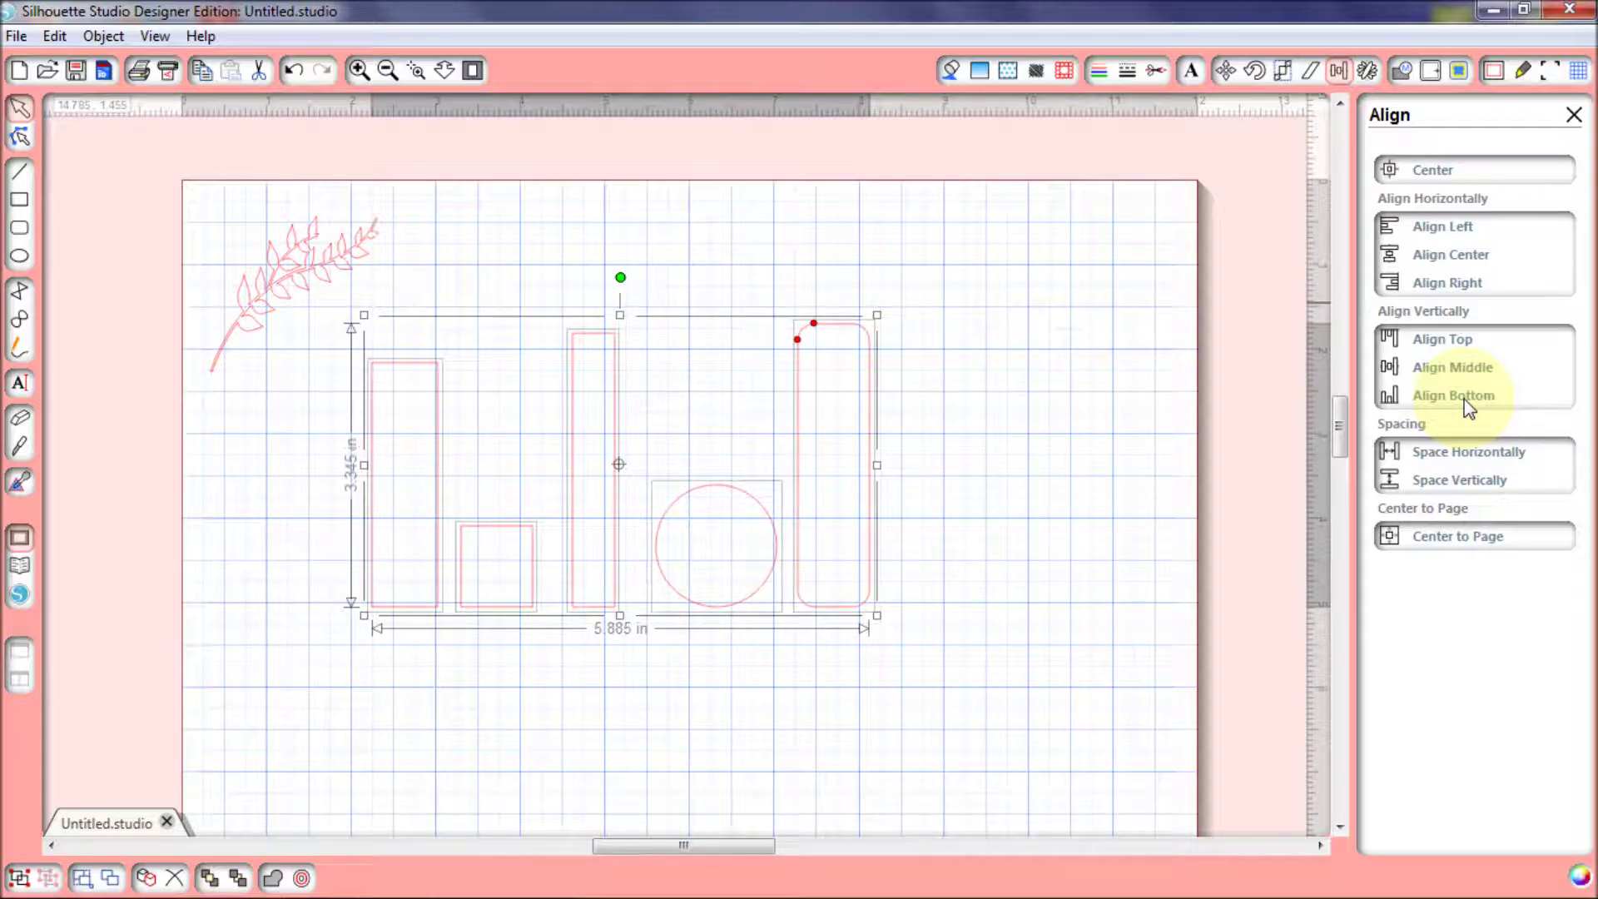
click(1479, 371)
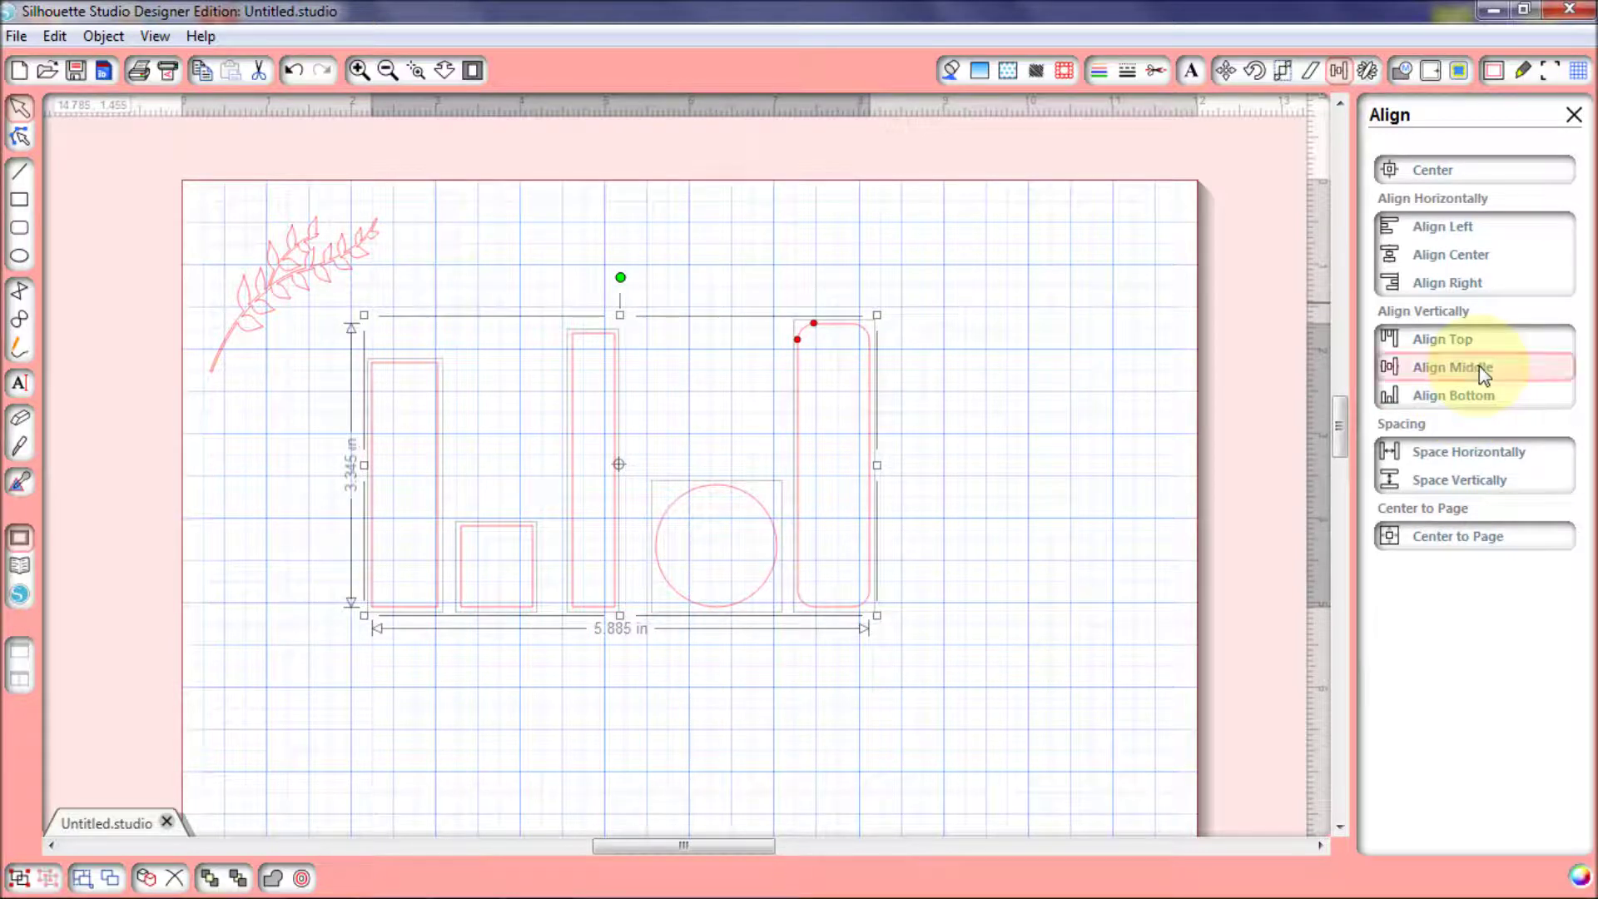
click(1484, 374)
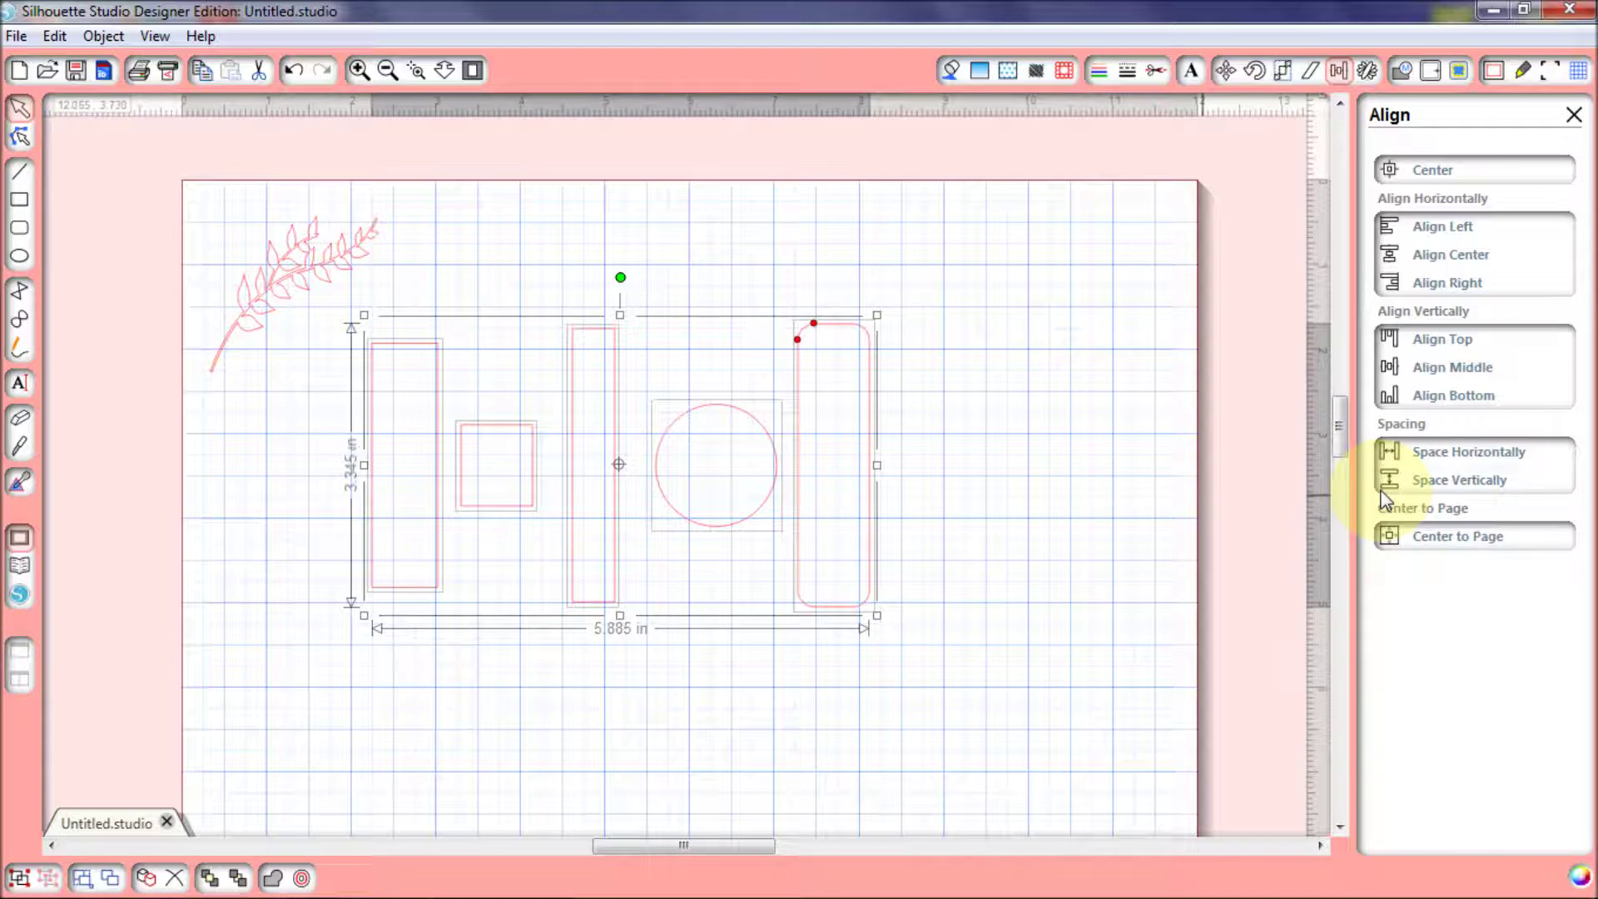
click(1453, 453)
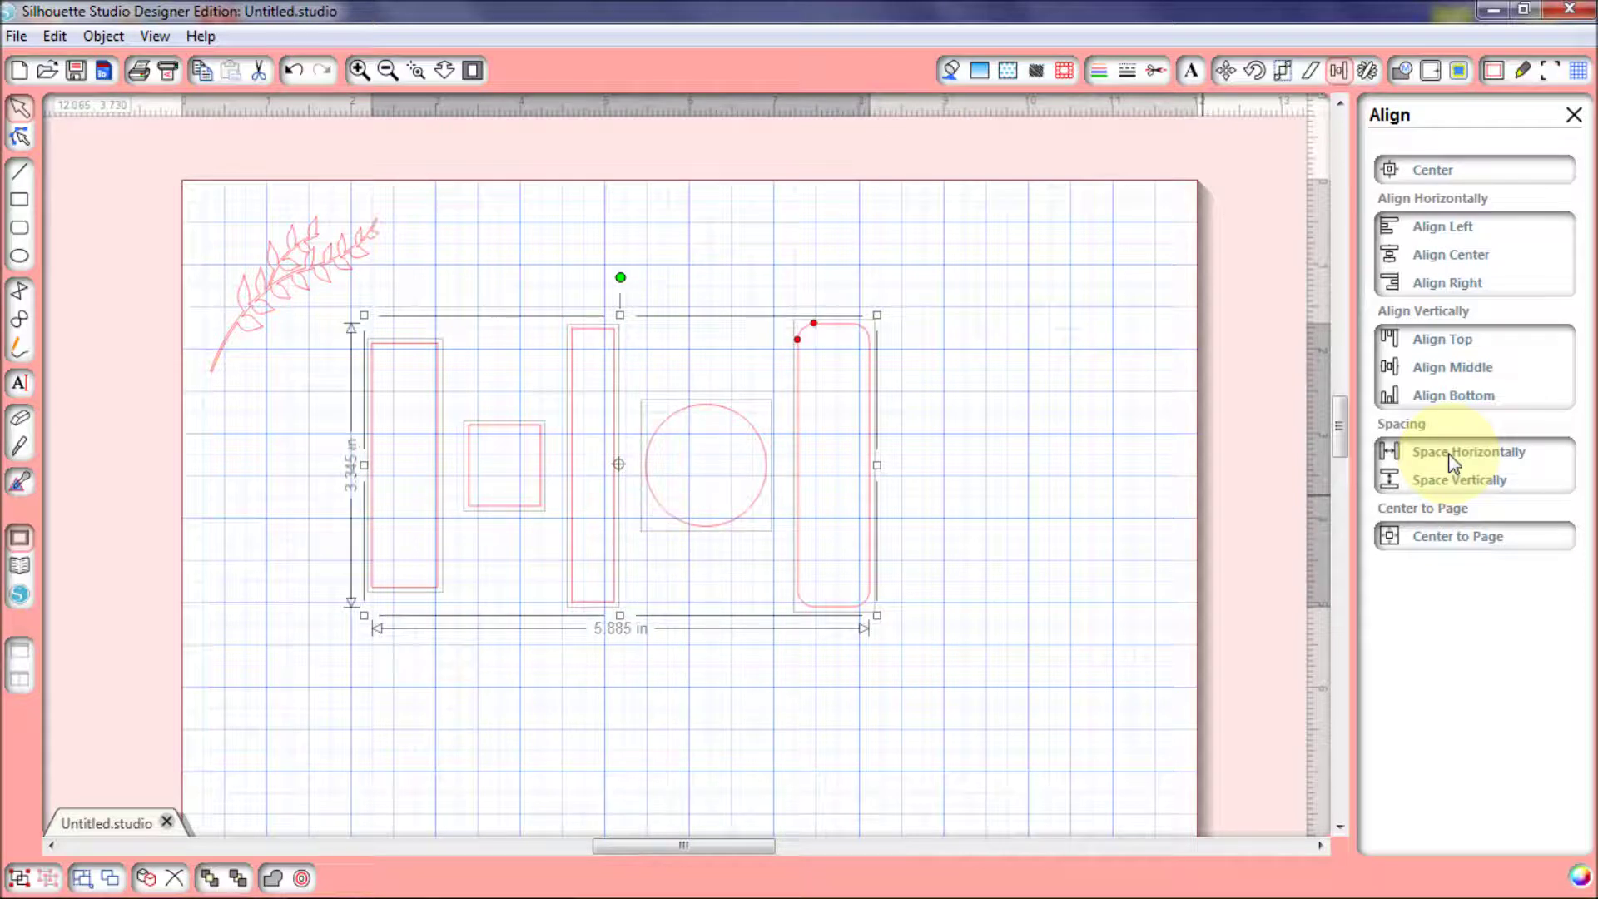
Drop the square onto the circle and Center the pair so the square sits exactly inside
drag(525, 475, 728, 366)
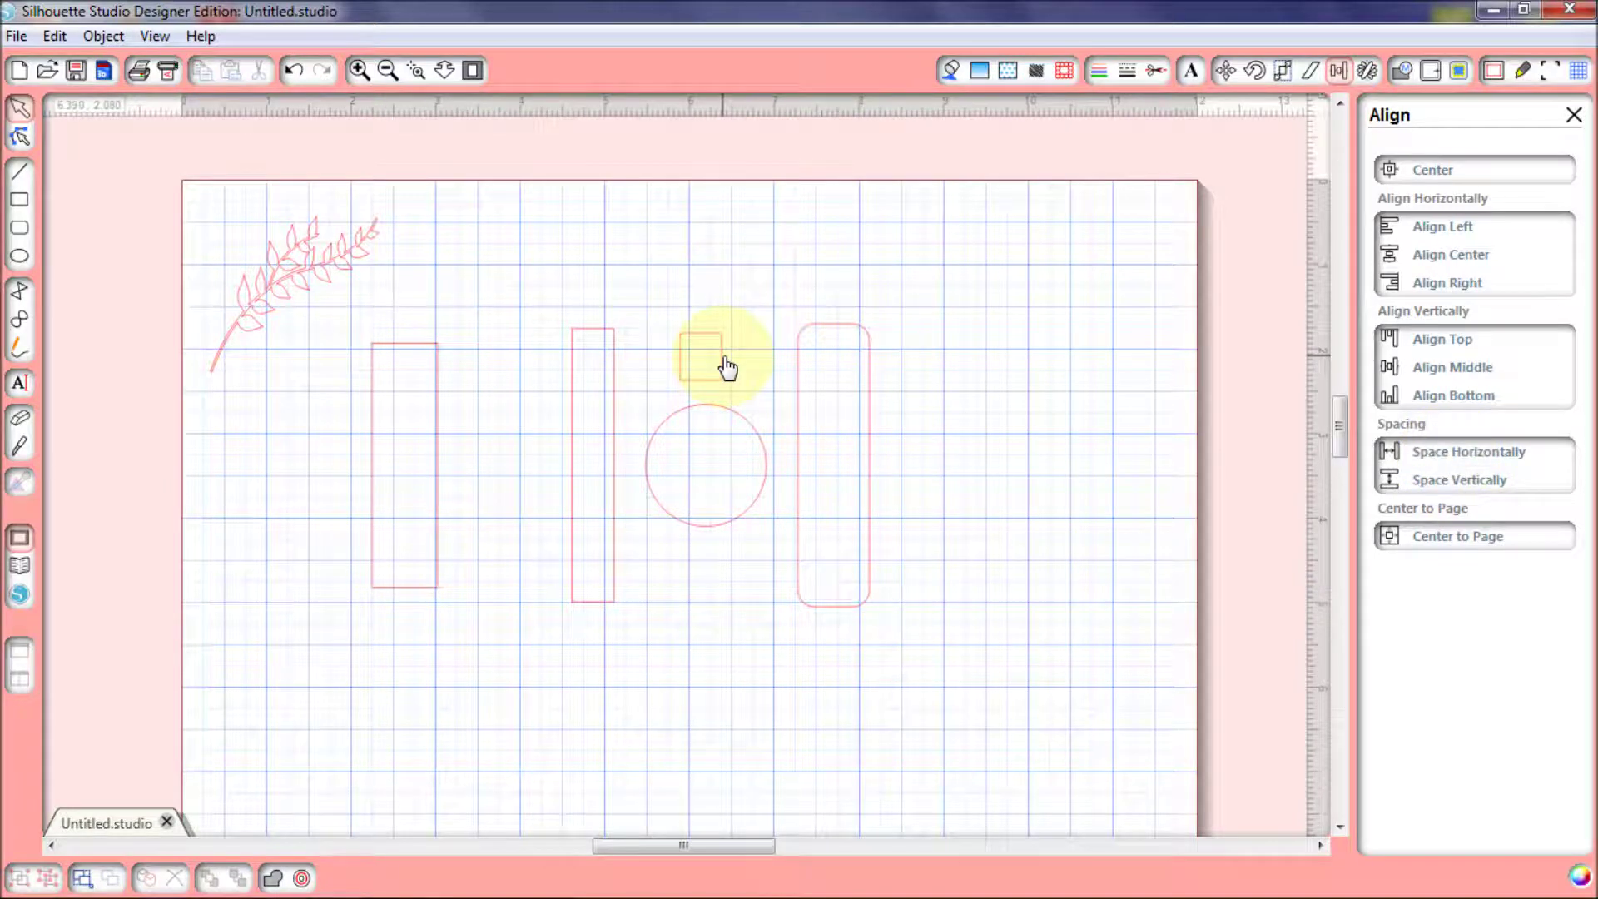
drag(726, 366, 730, 478)
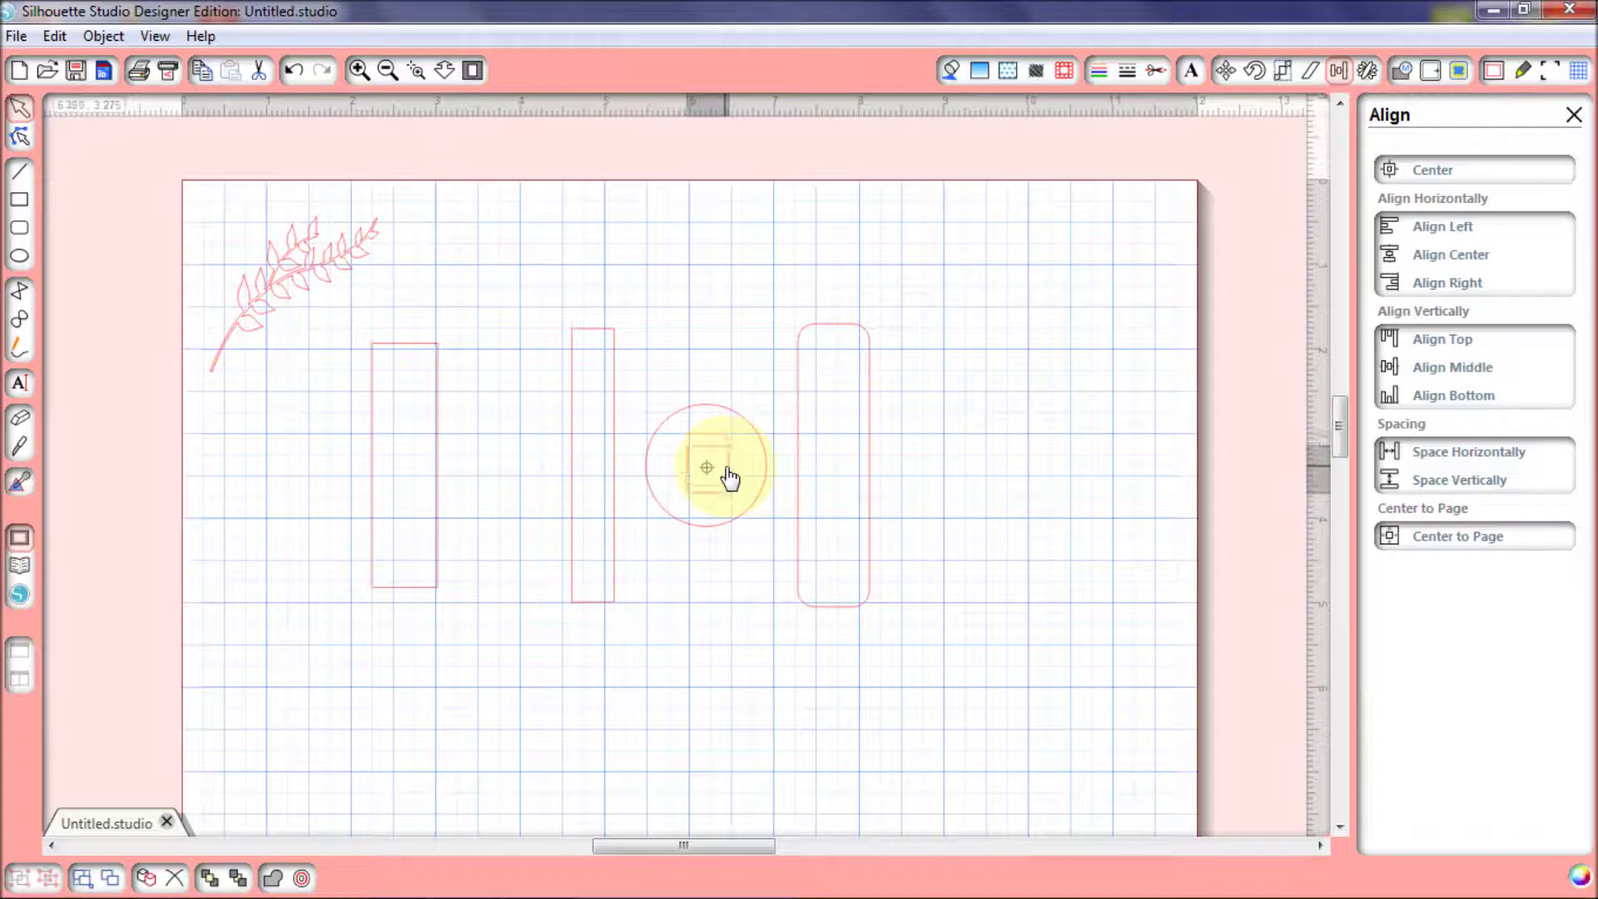
drag(666, 361, 765, 586)
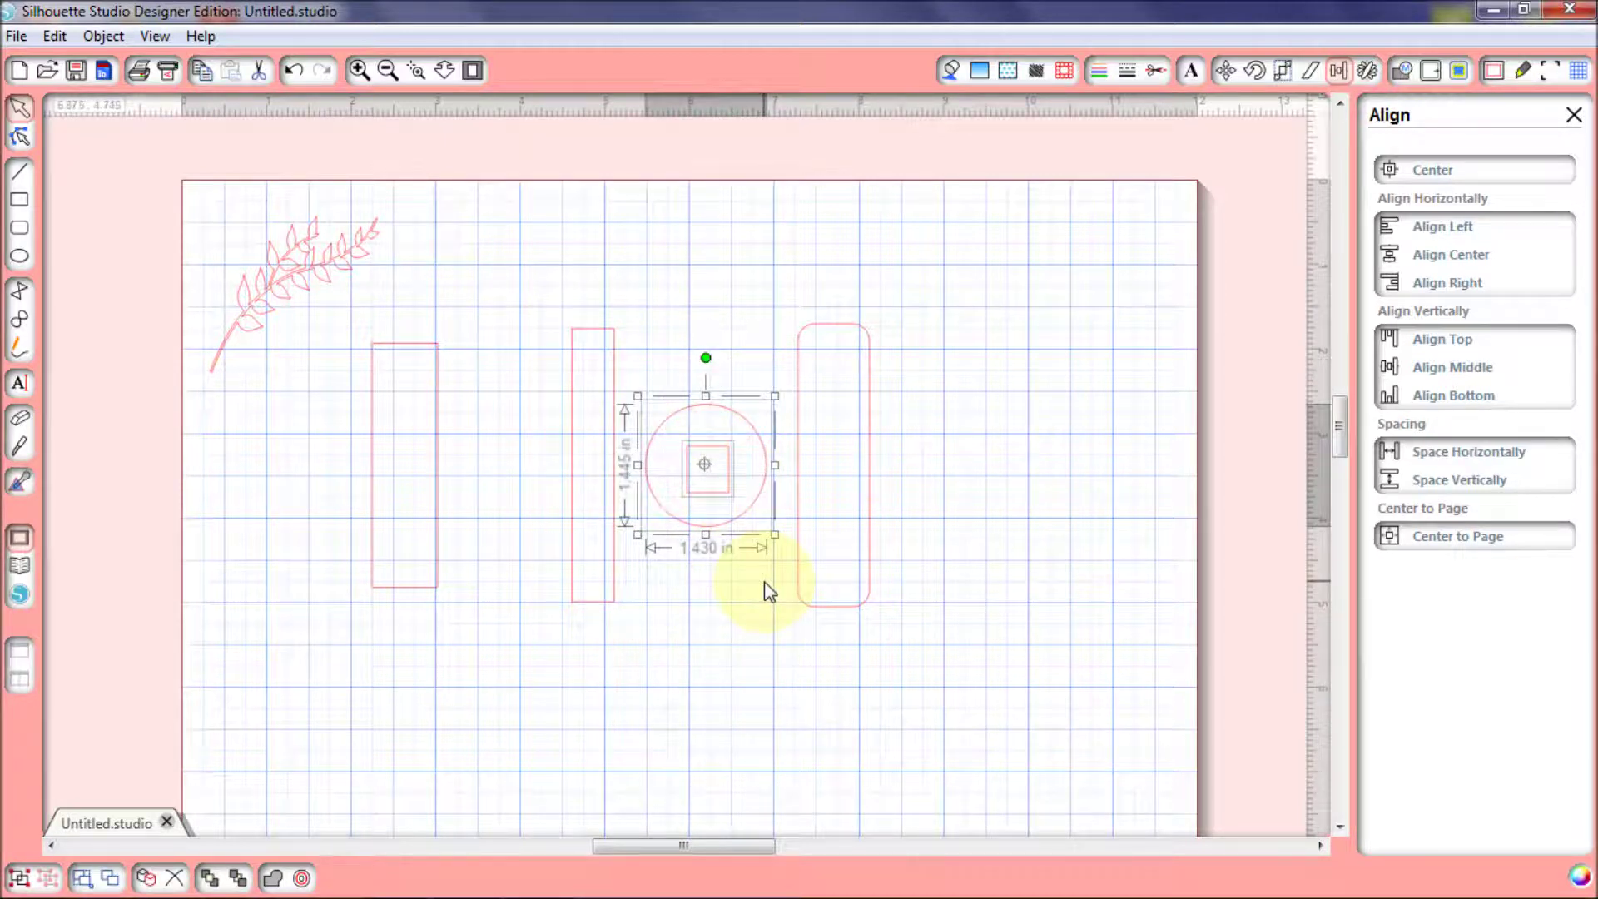
click(1420, 175)
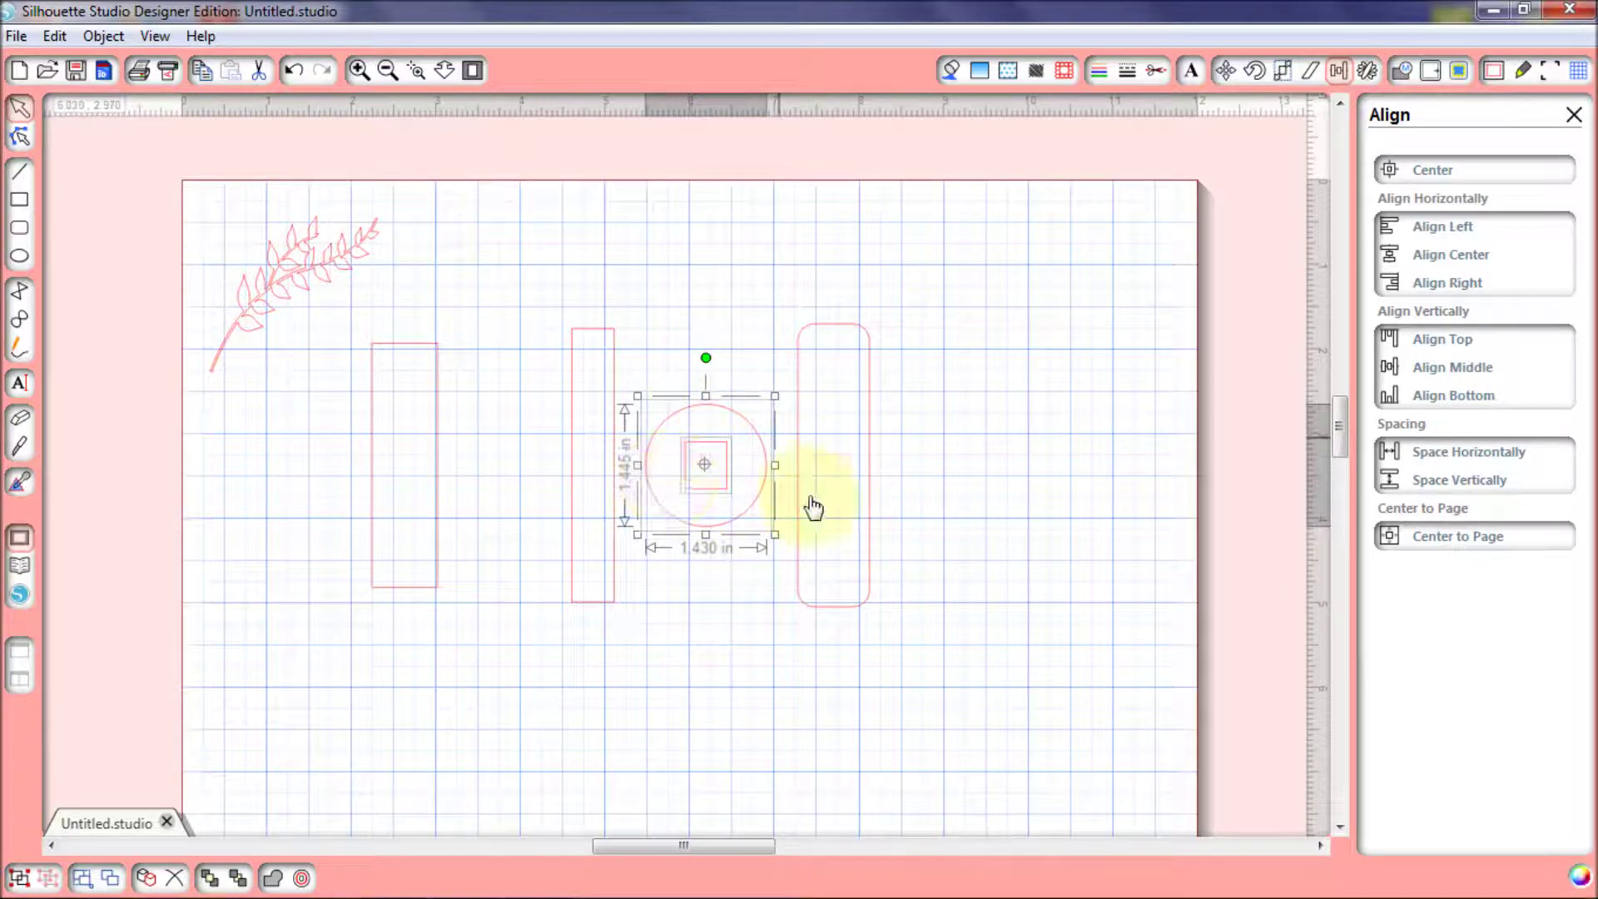
click(744, 583)
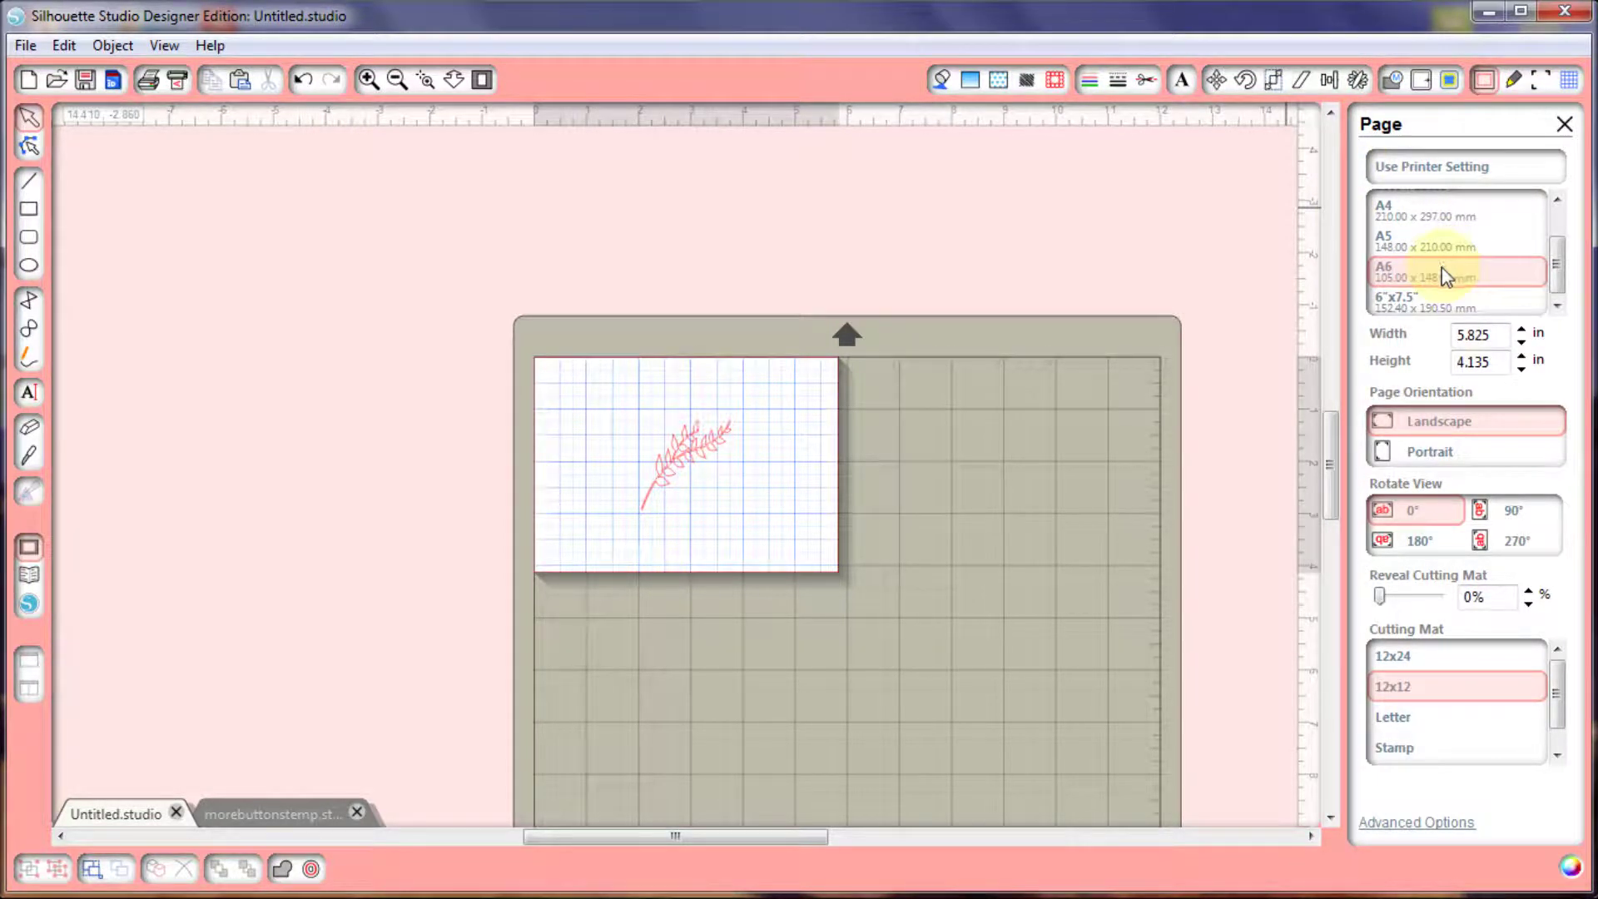
click(647, 511)
Move the leaf, zoom in on the page, and center the leaf to the page
click(1332, 81)
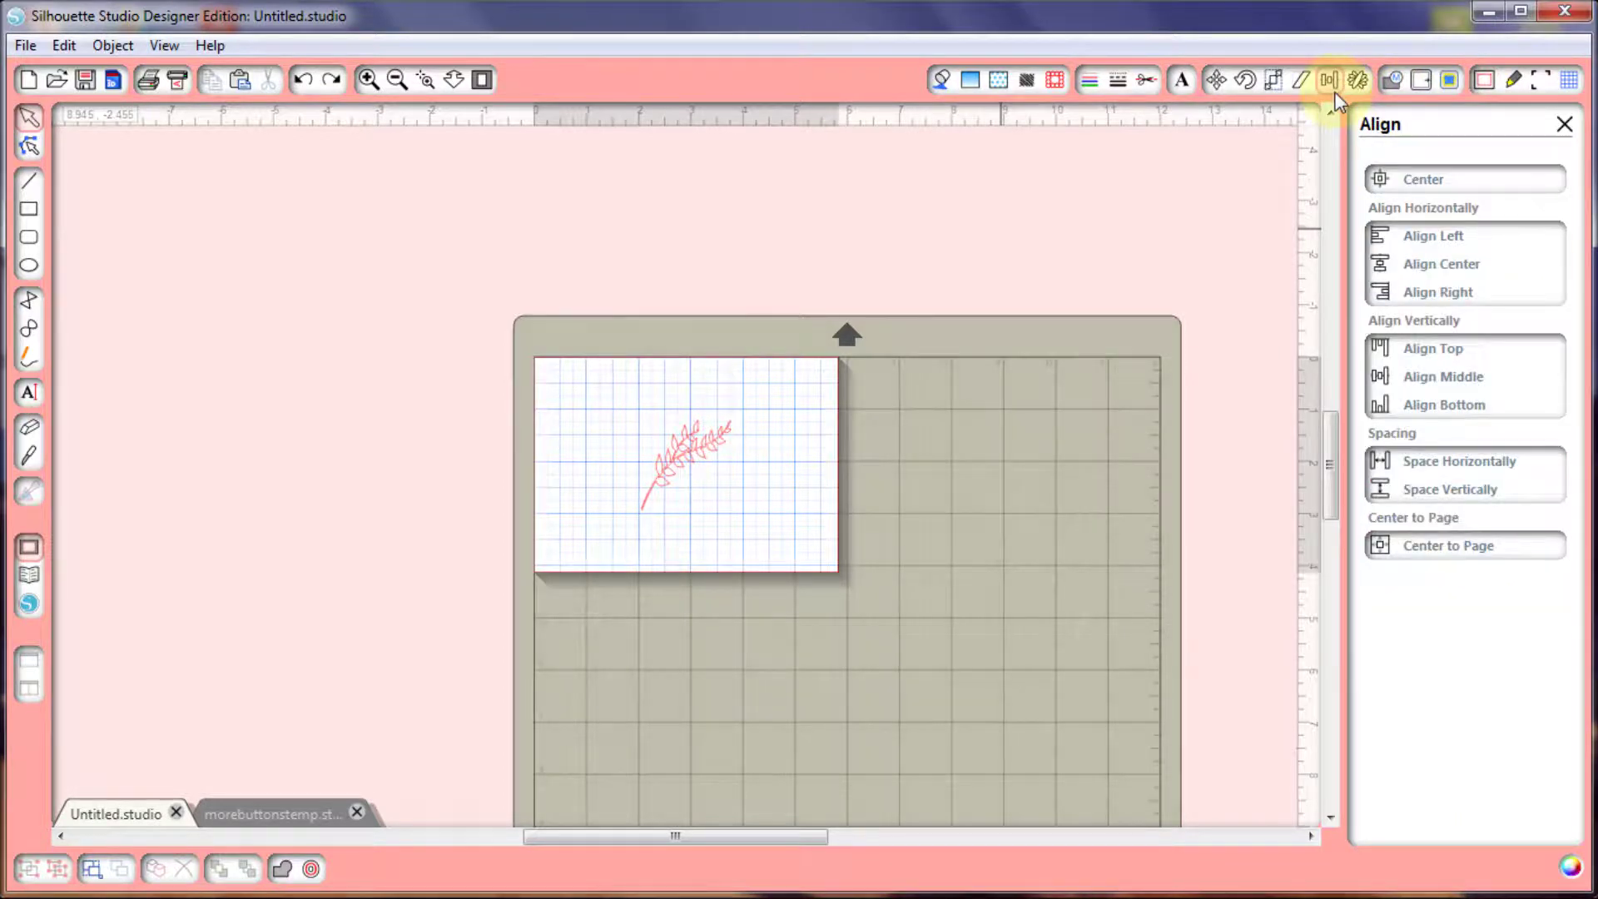
drag(688, 472, 780, 512)
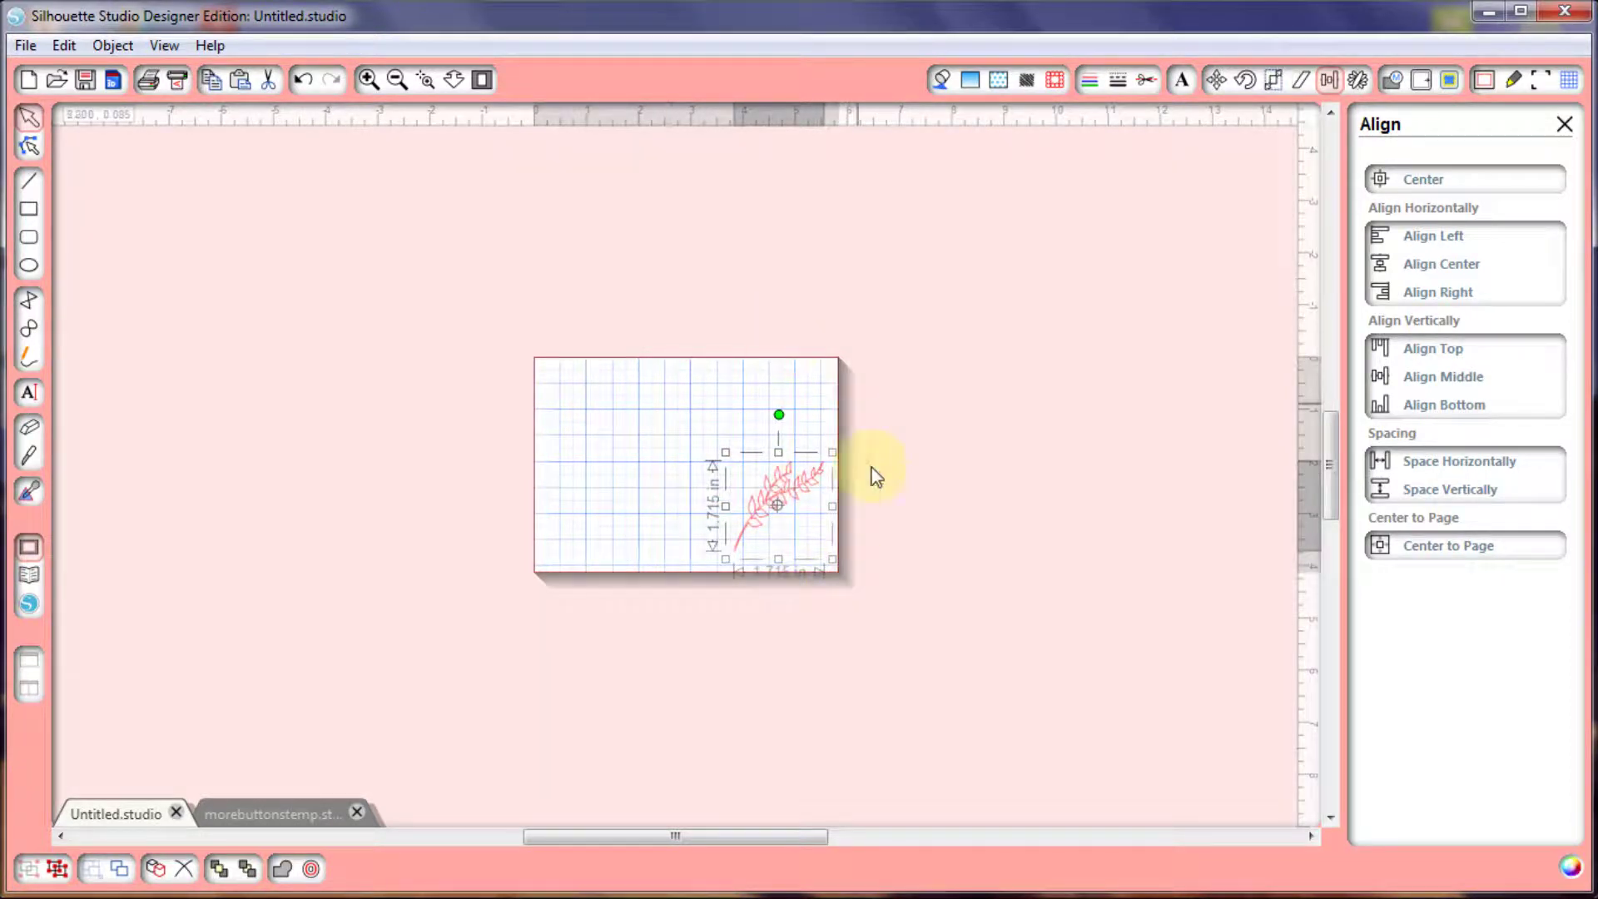
click(427, 80)
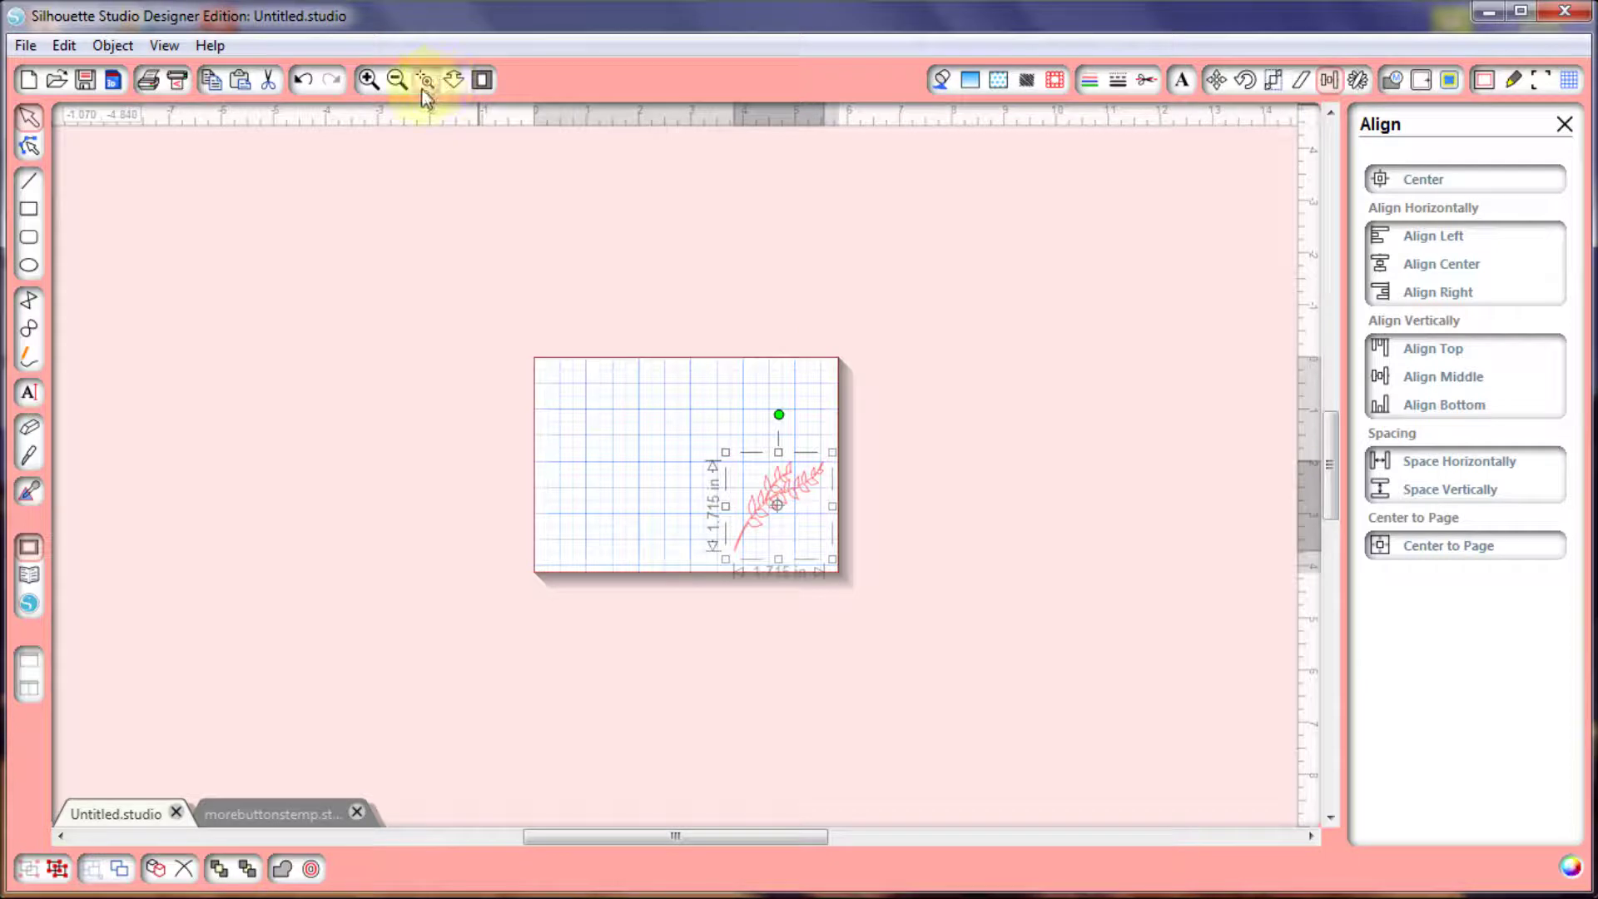
drag(503, 289, 893, 578)
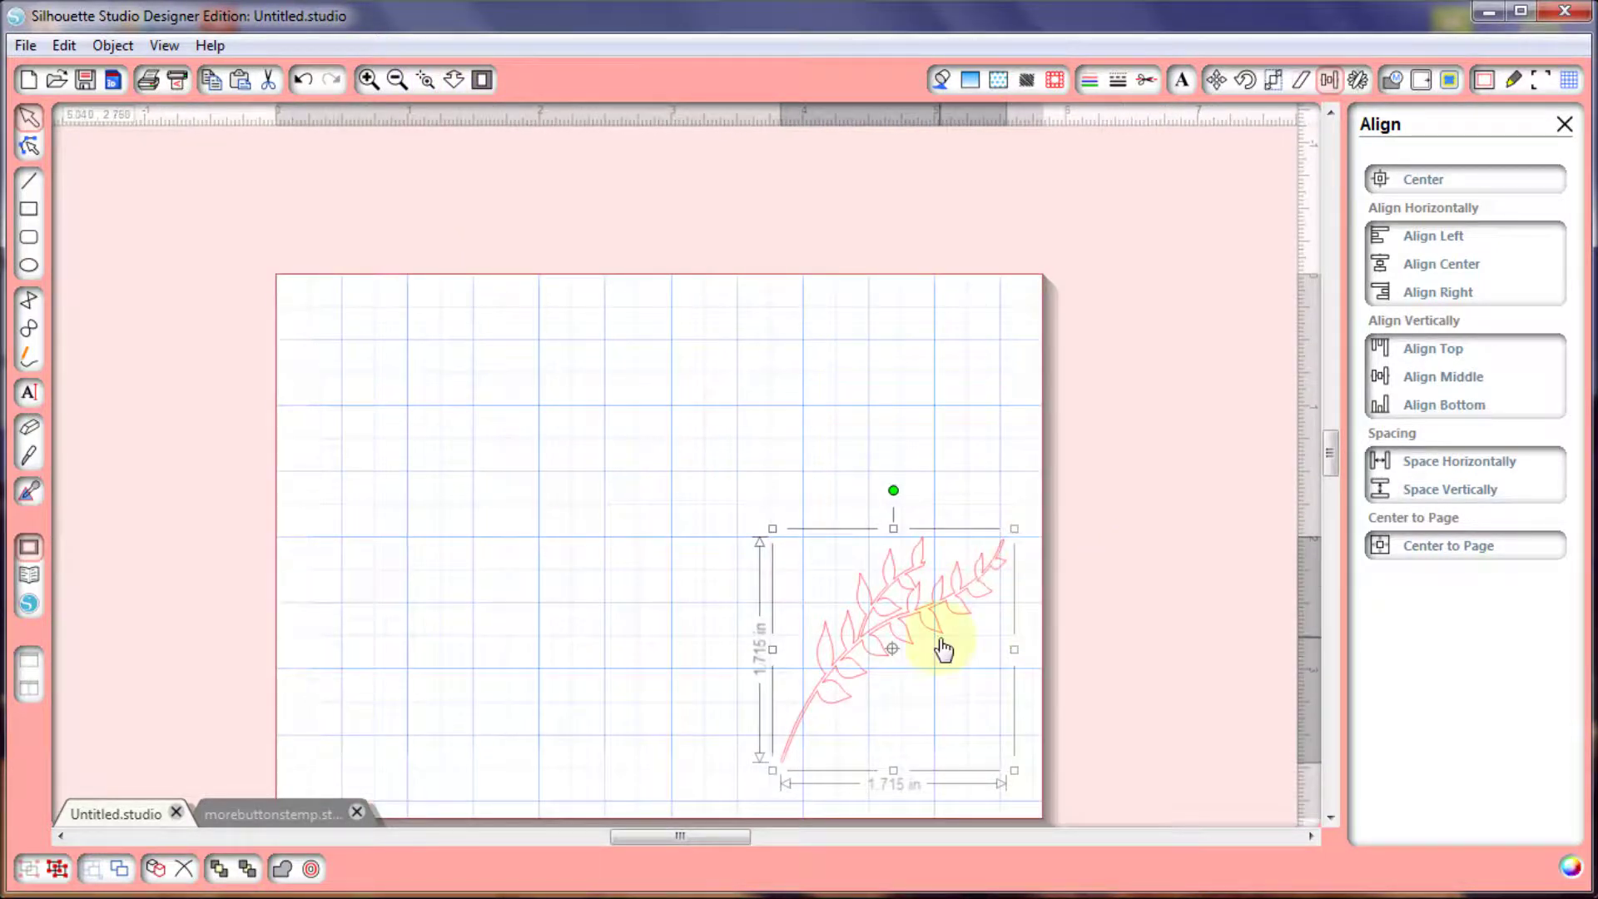
click(1482, 547)
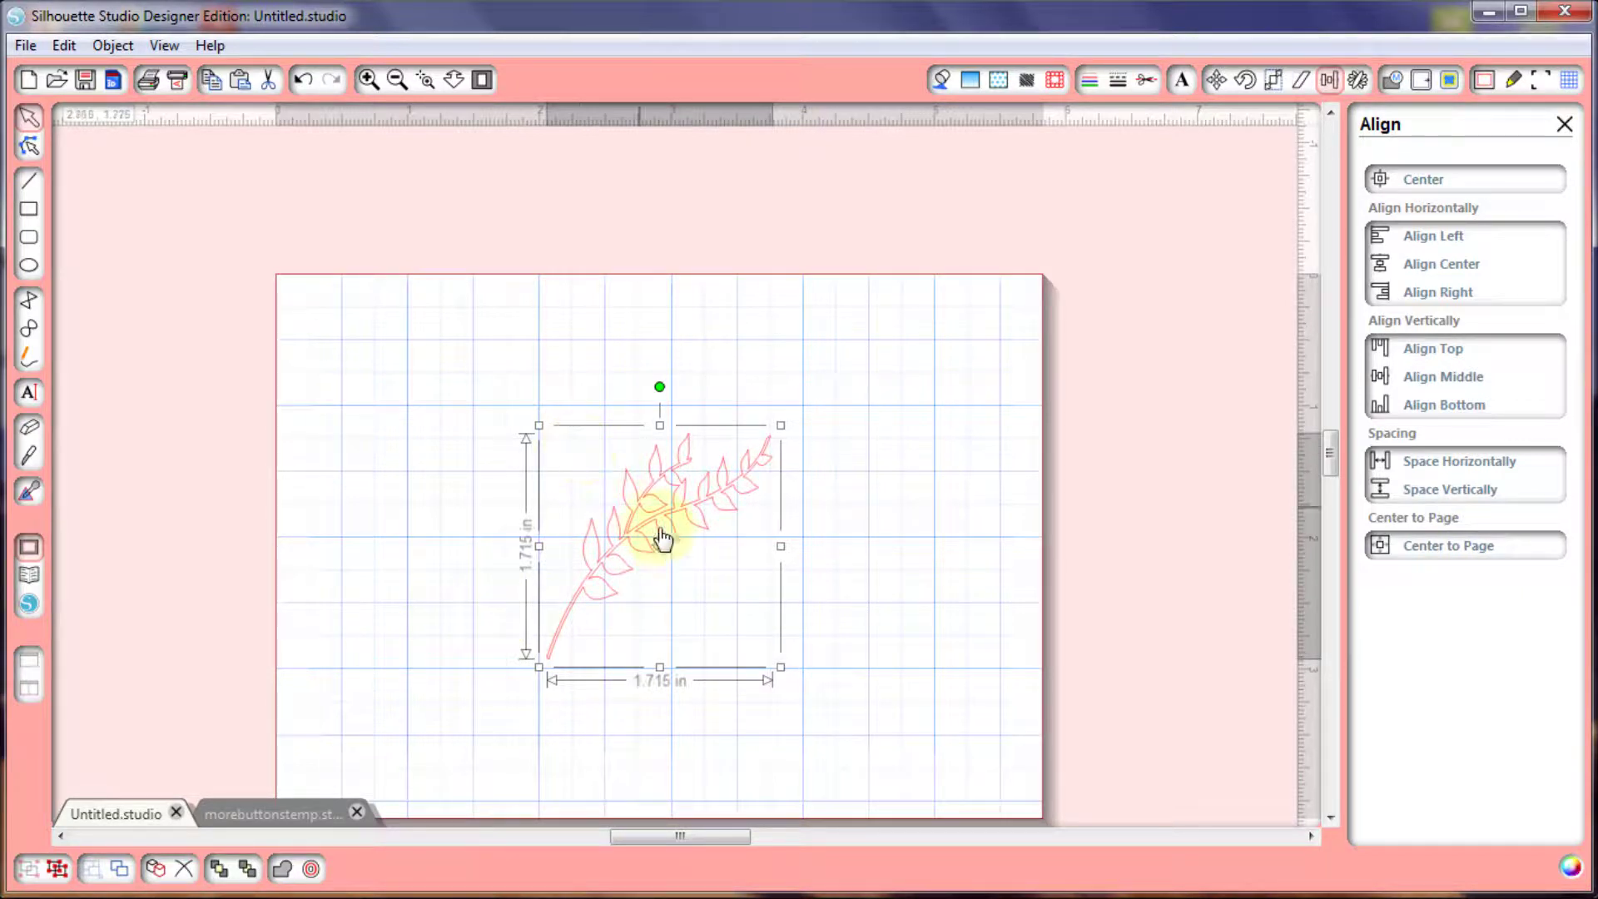
Enlarge the leaf to 2.855 in wide and re-center it on the page
drag(781, 668, 860, 732)
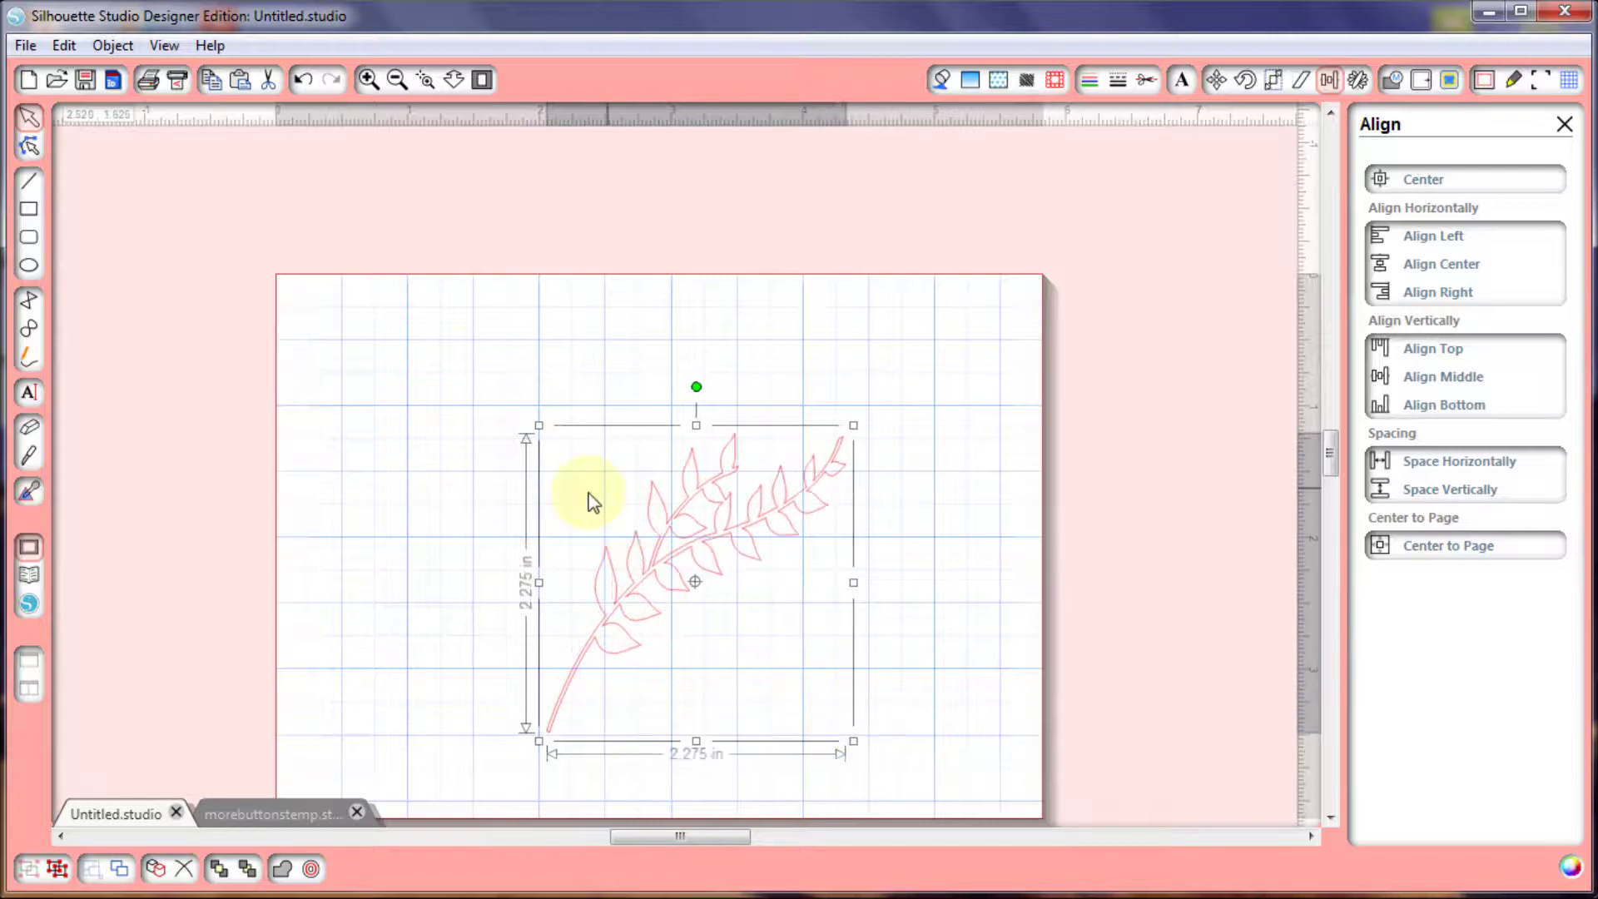
drag(541, 582, 462, 581)
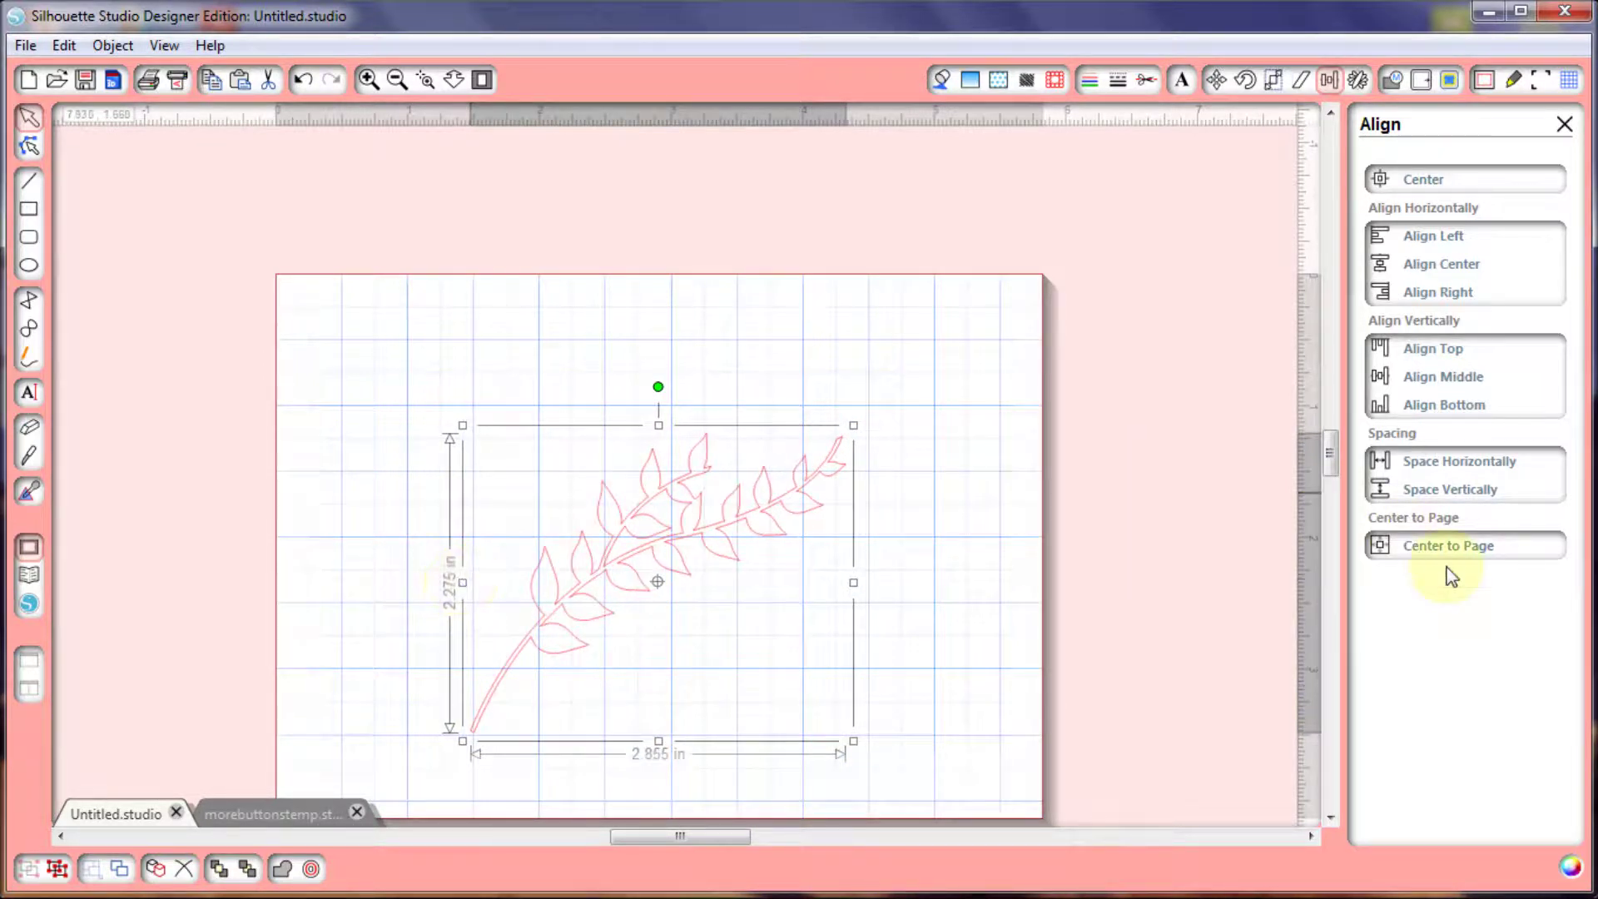
click(1457, 547)
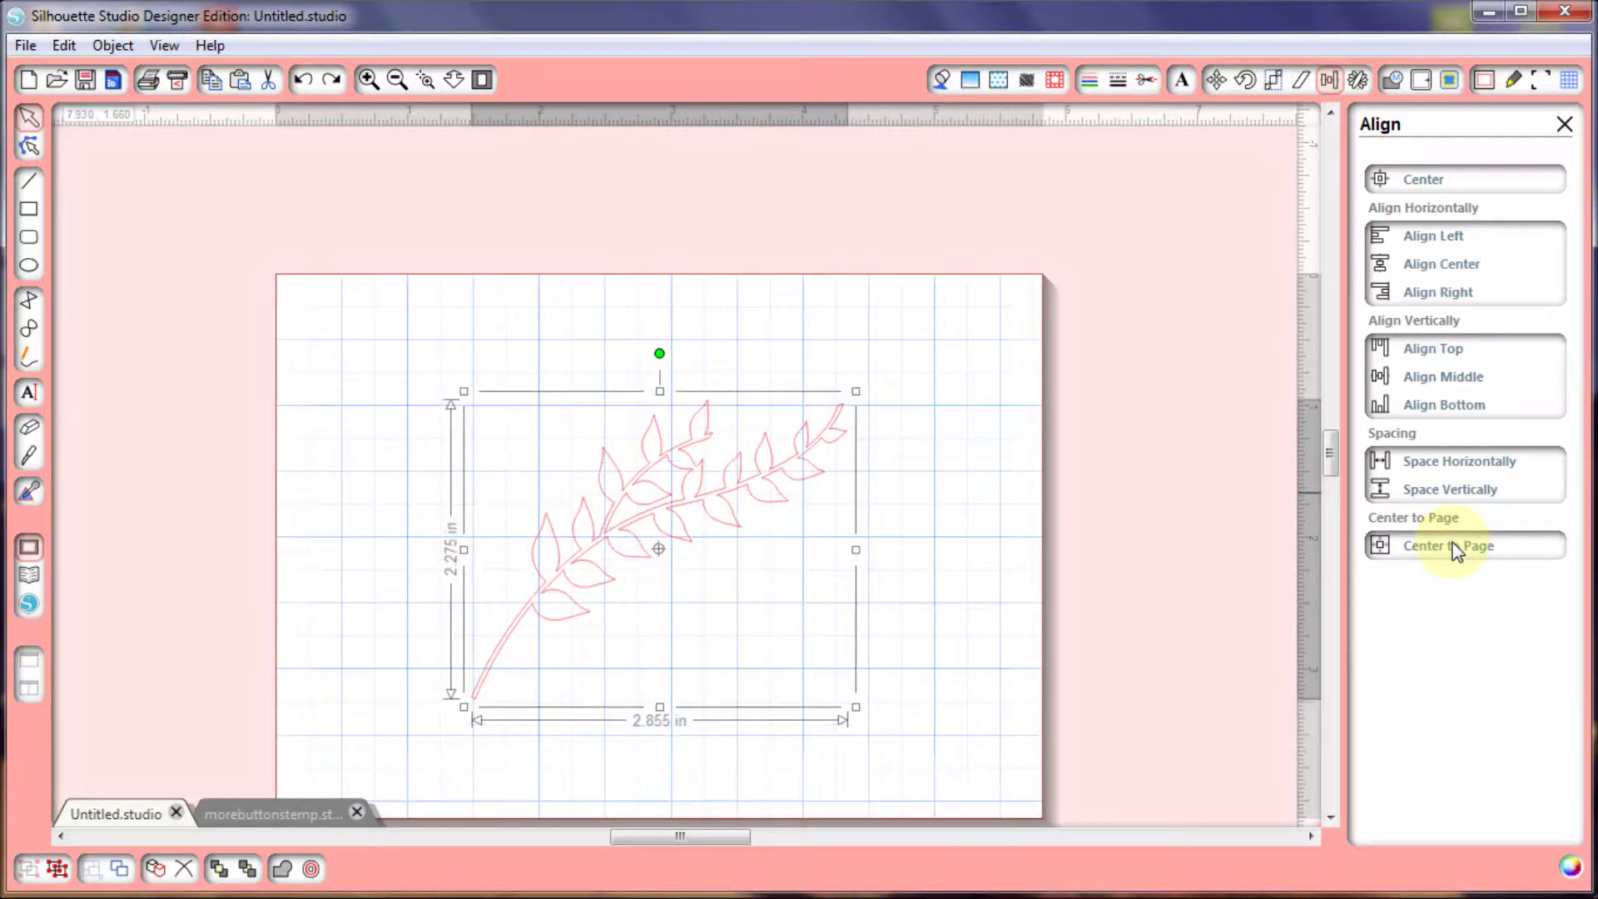
click(1174, 421)
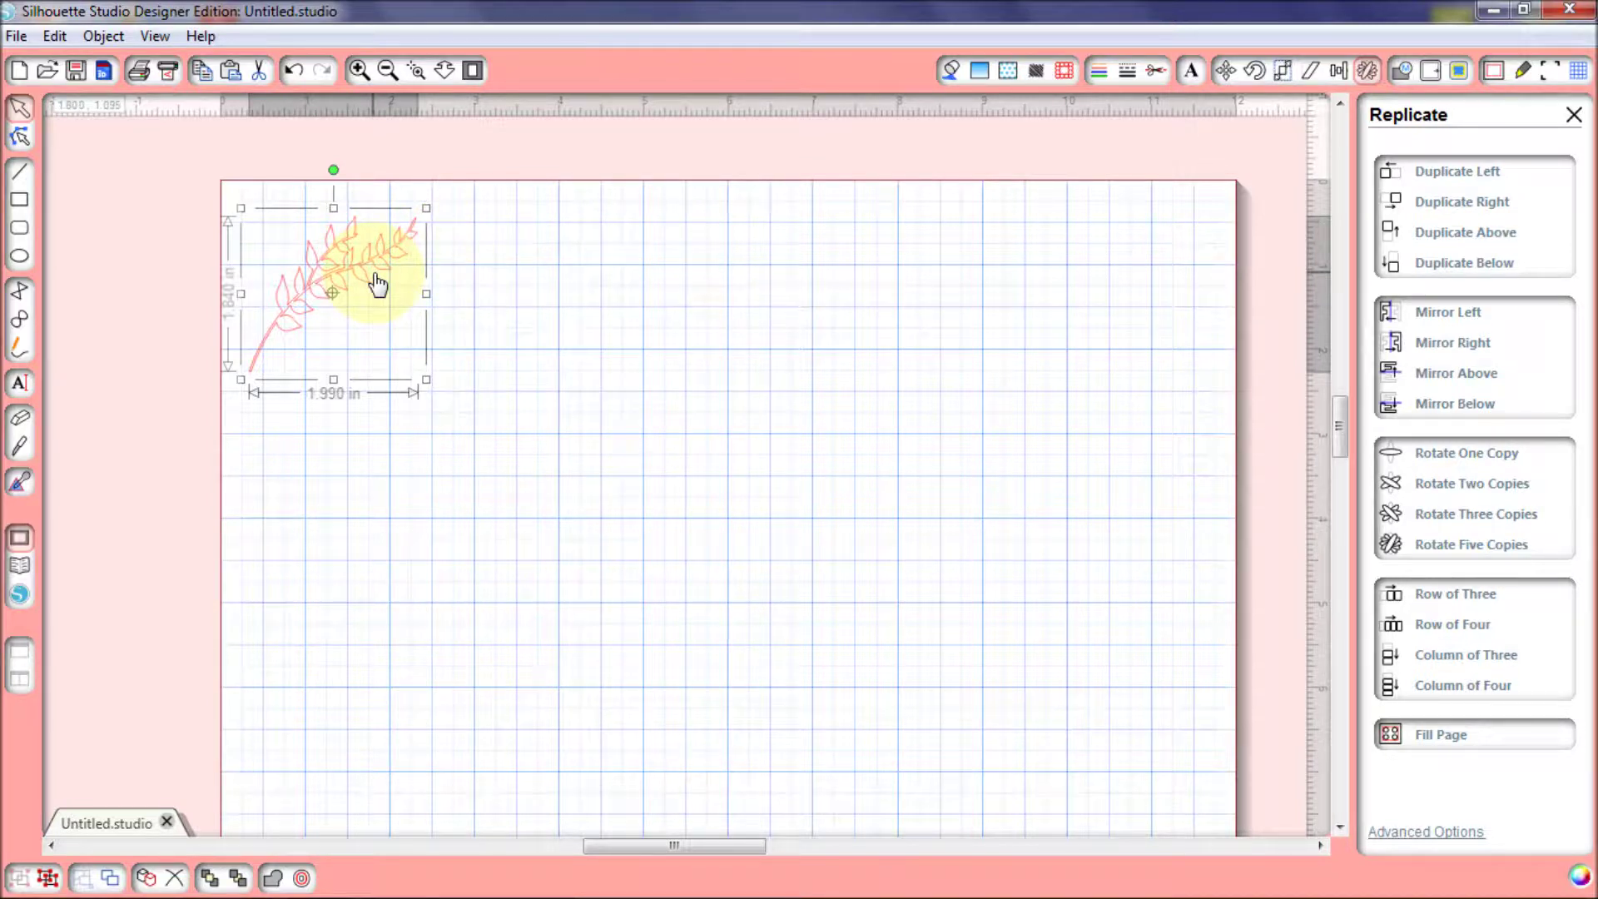
Replicate the leaf with Duplicate Left and Mirror Left, forming a V-shaped pair
click(1488, 169)
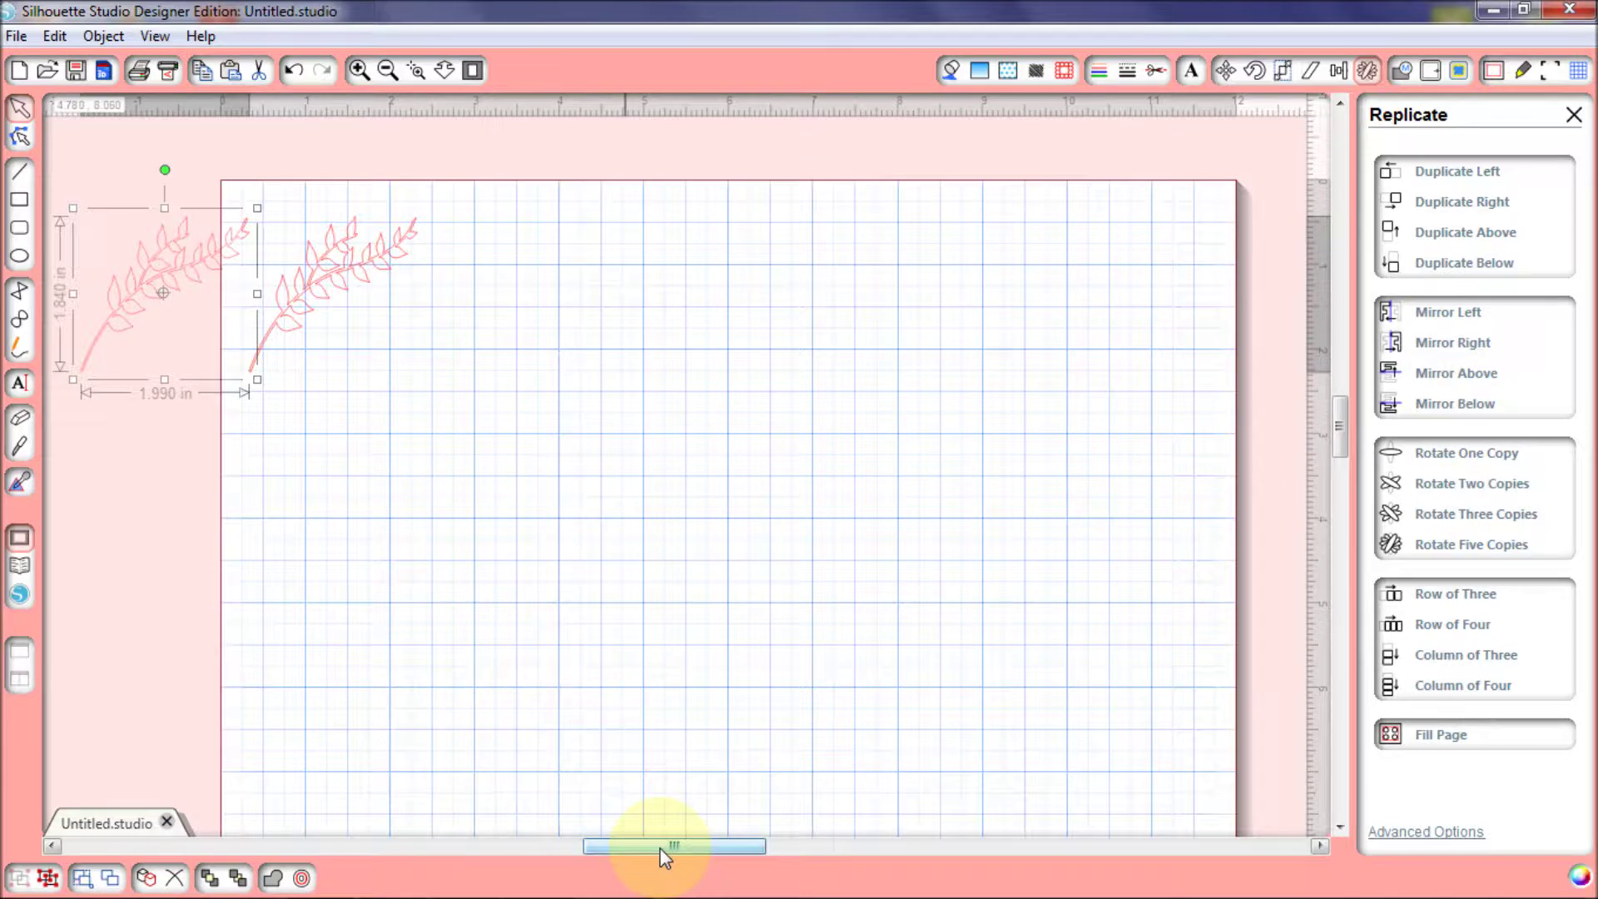
drag(660, 847, 627, 857)
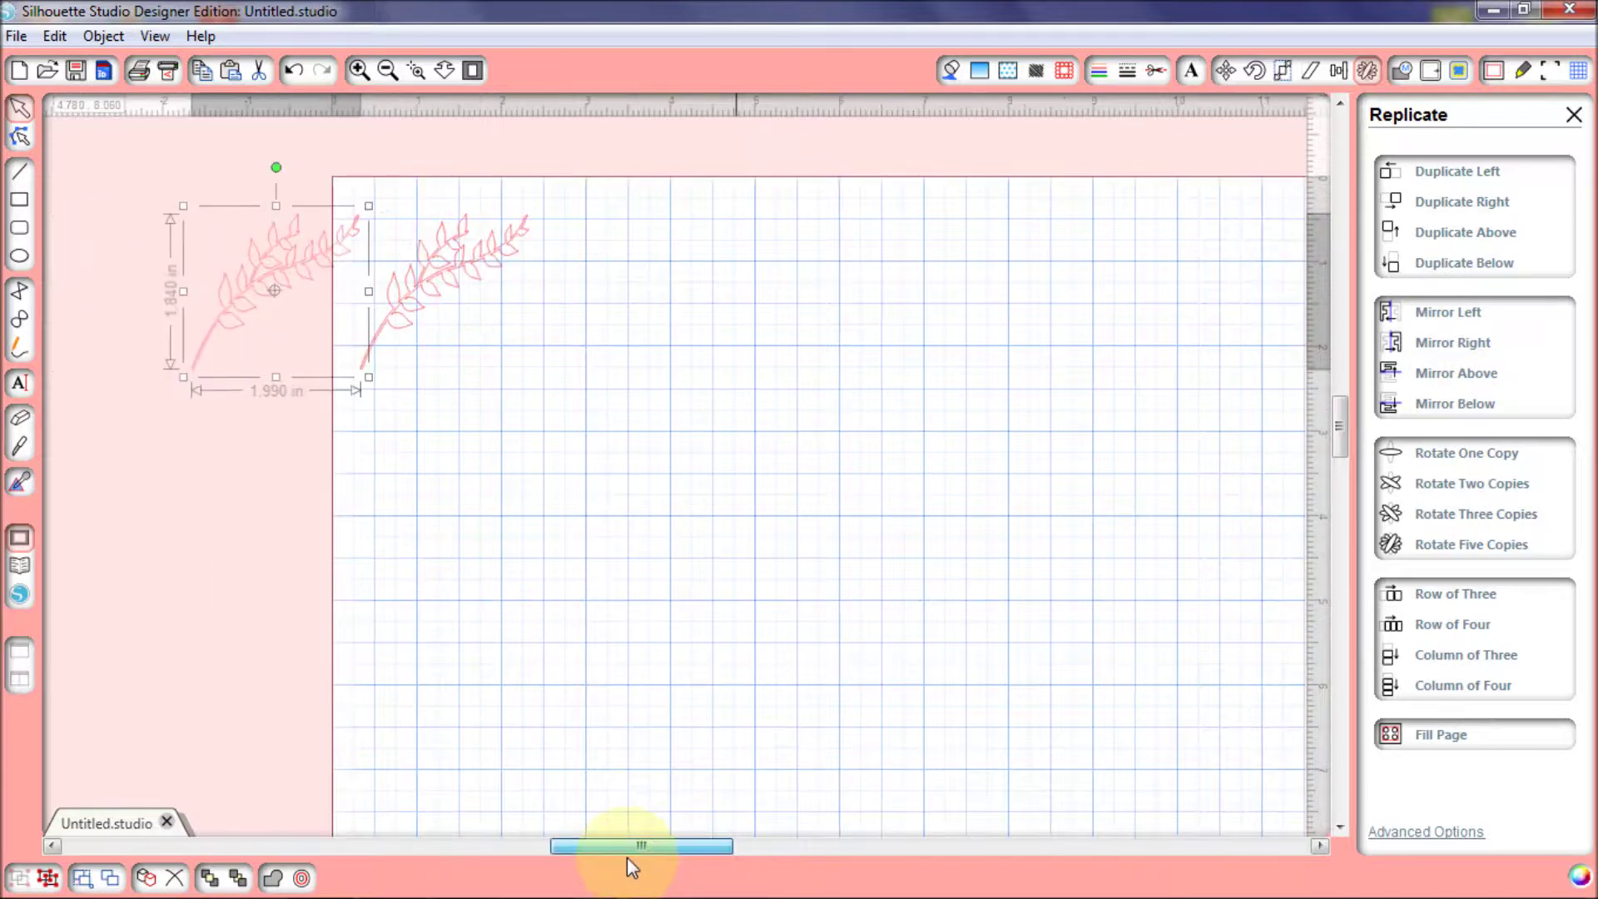
click(1466, 320)
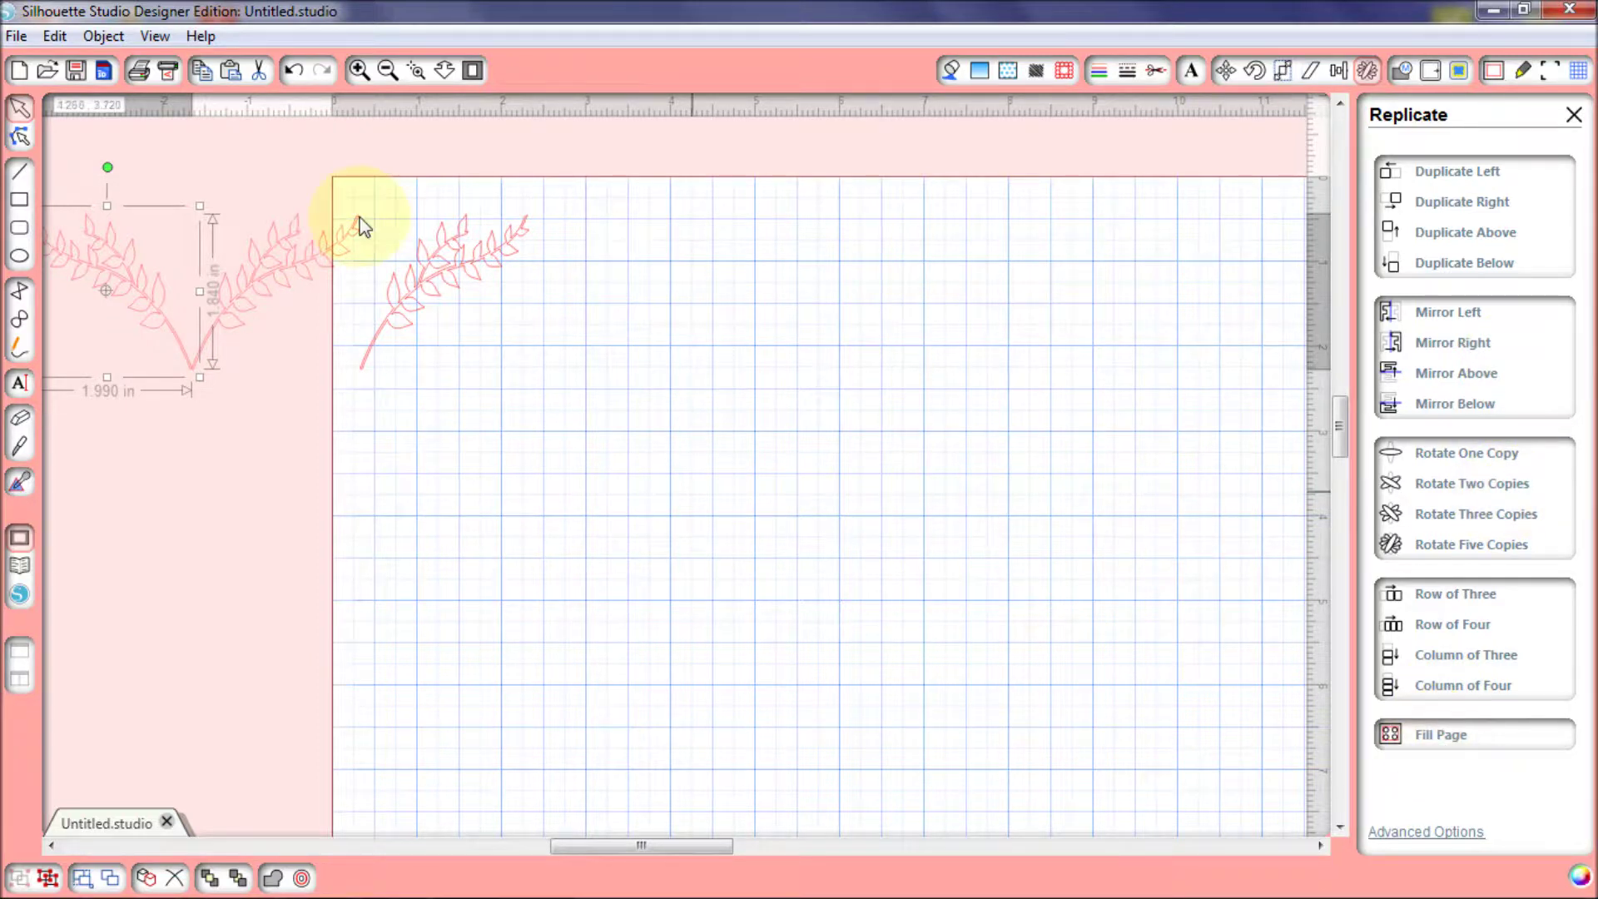
click(475, 268)
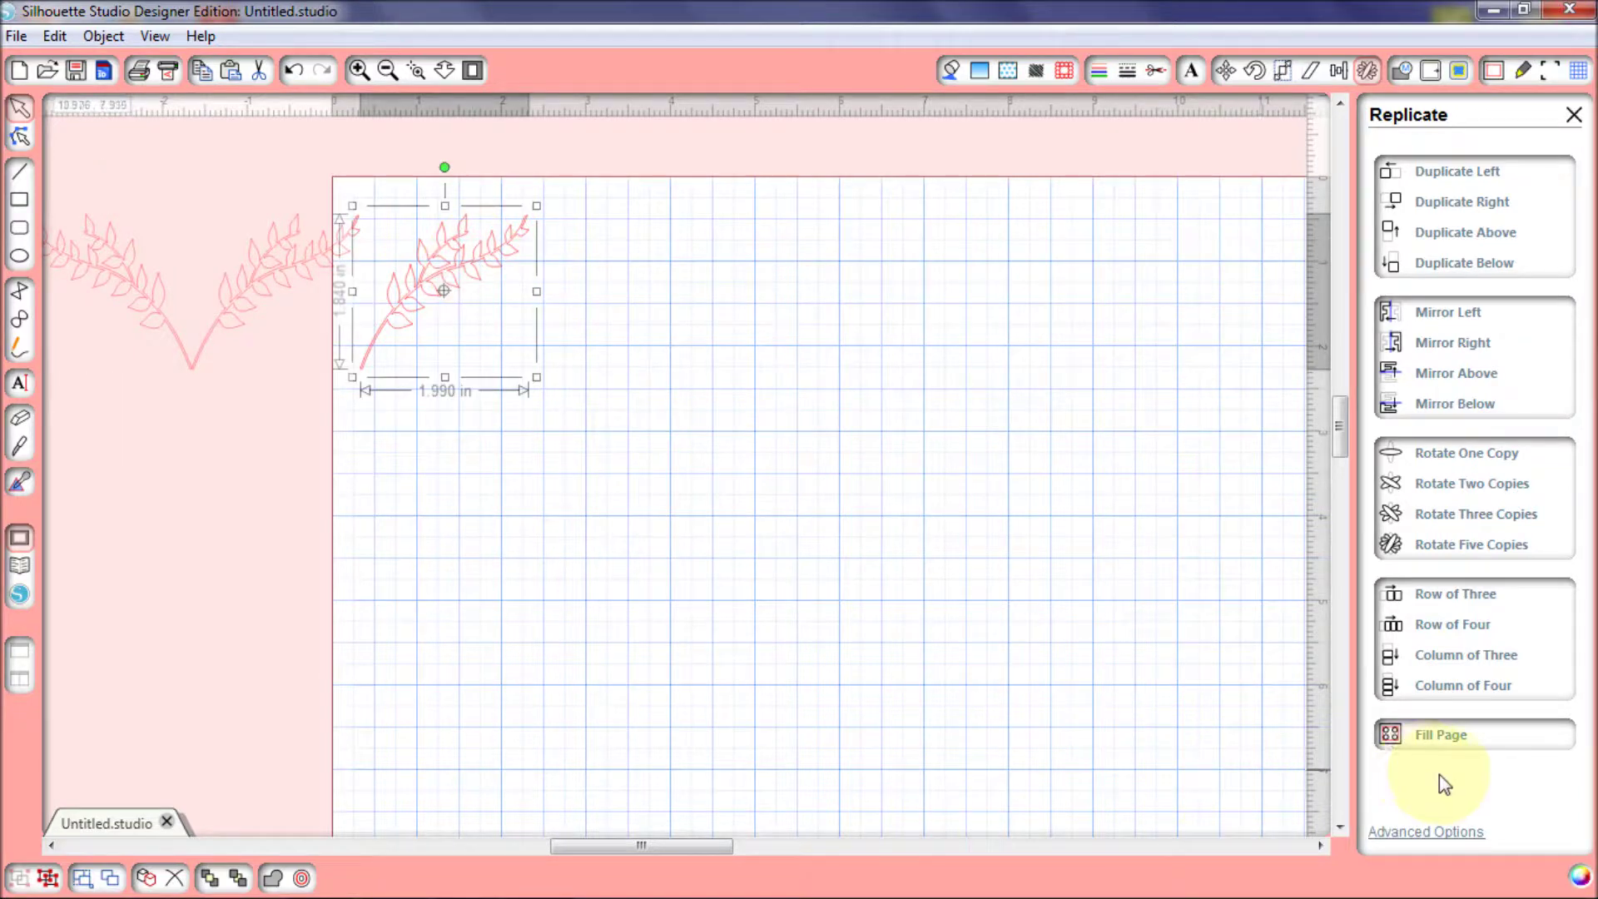
Fit the page in view and use Fill Page for a 5-by-5 grid of leaf copies
click(474, 71)
click(1436, 735)
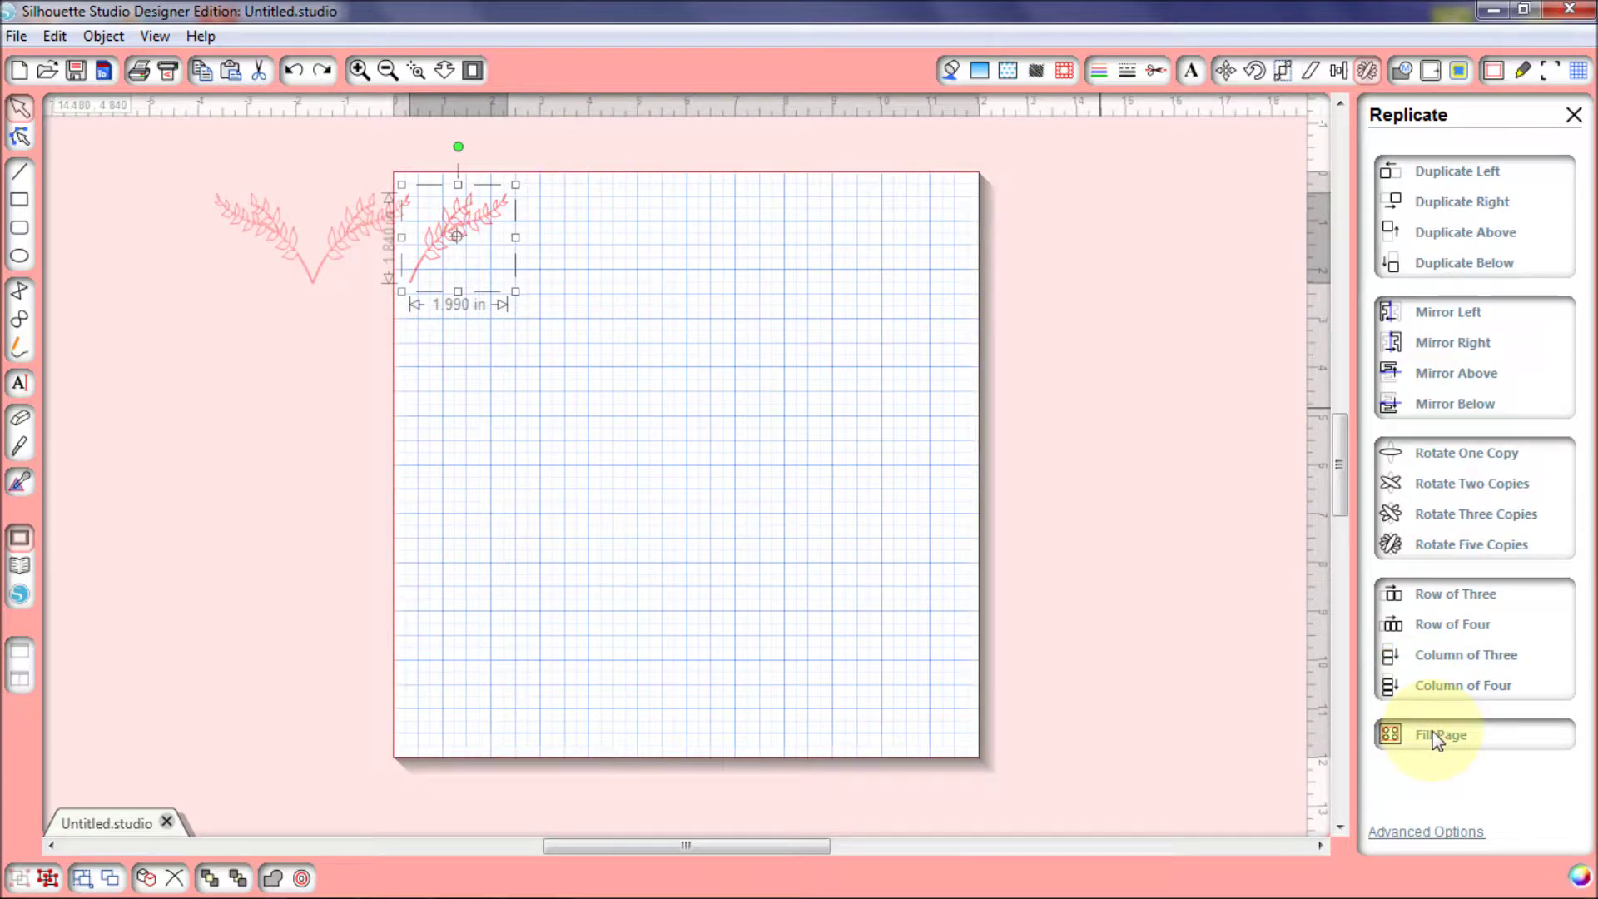
click(1436, 736)
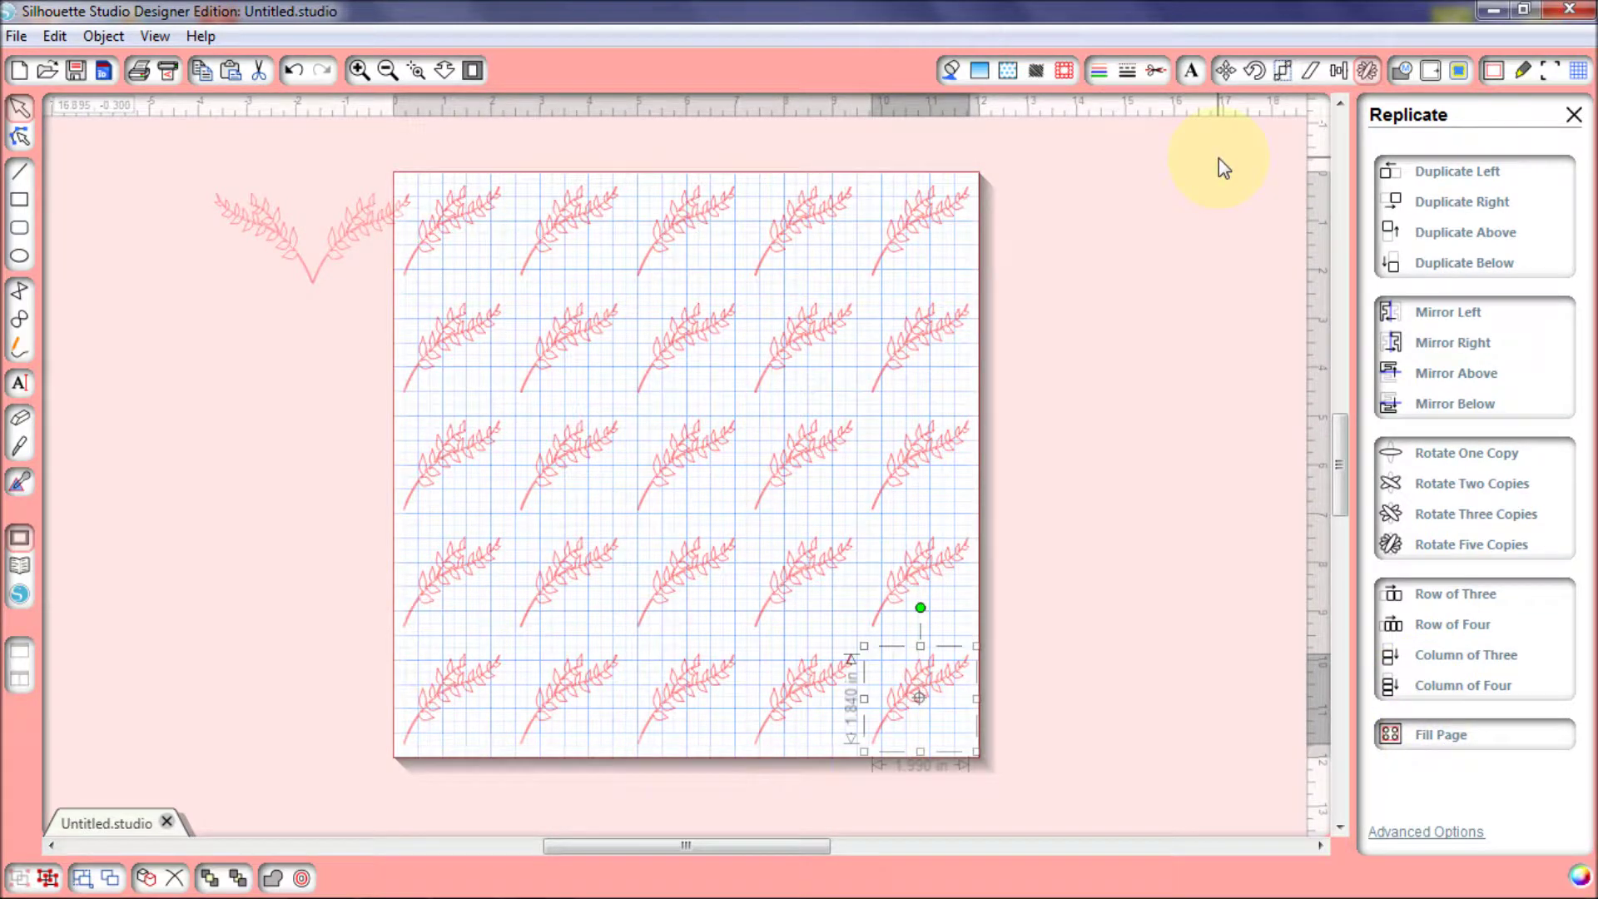
click(1167, 214)
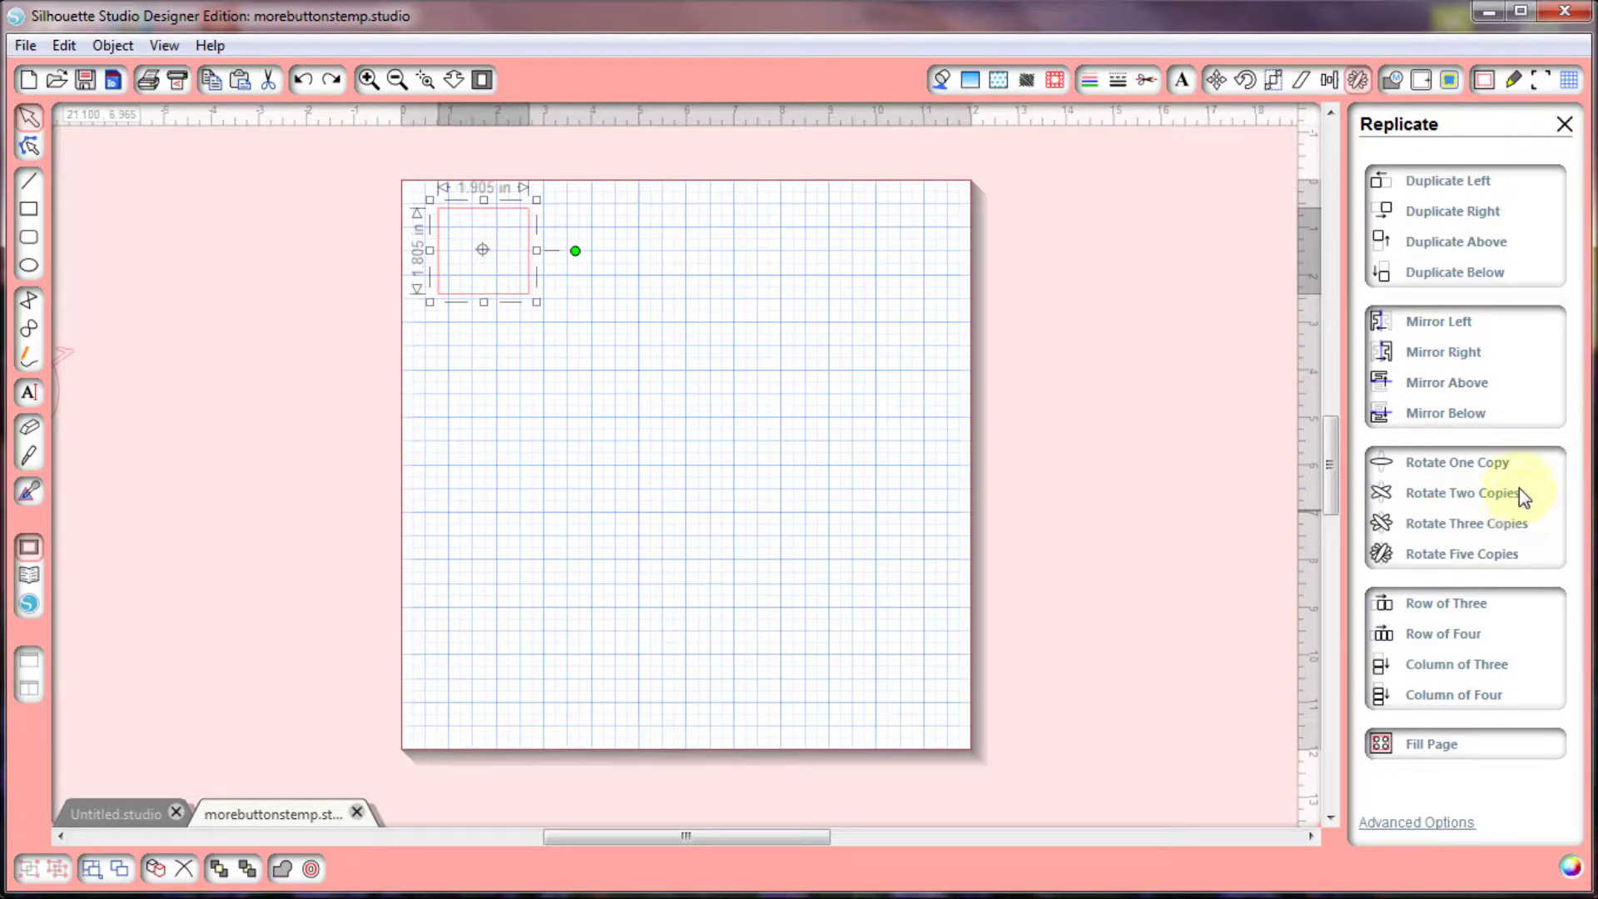
Add two rotated copies of the square and weld the three into one star
click(1483, 494)
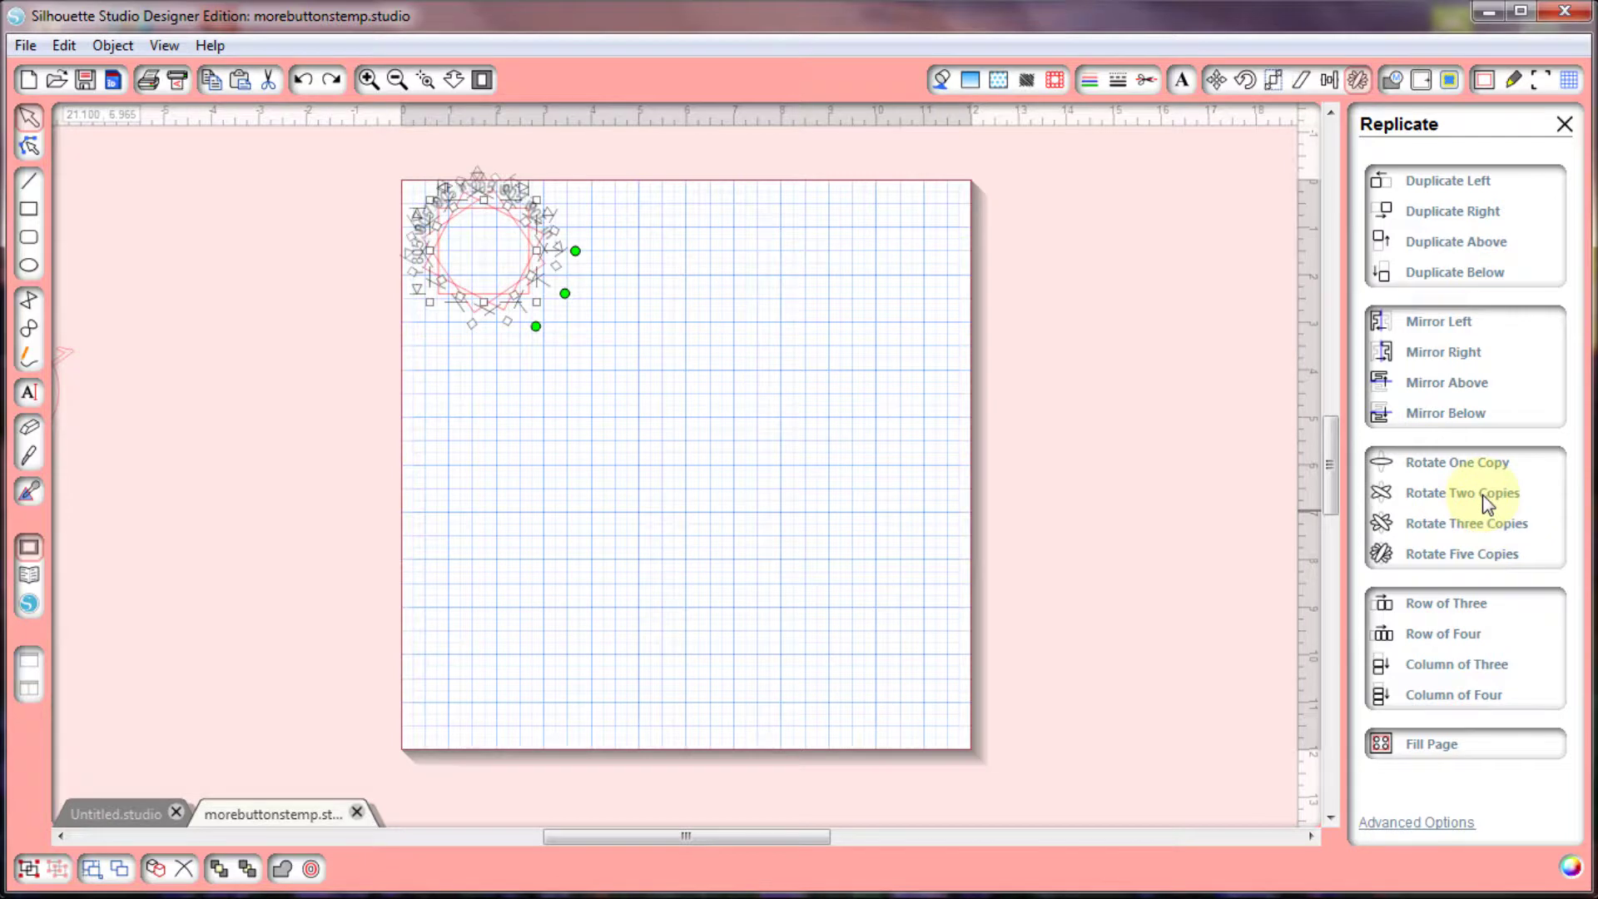
click(561, 366)
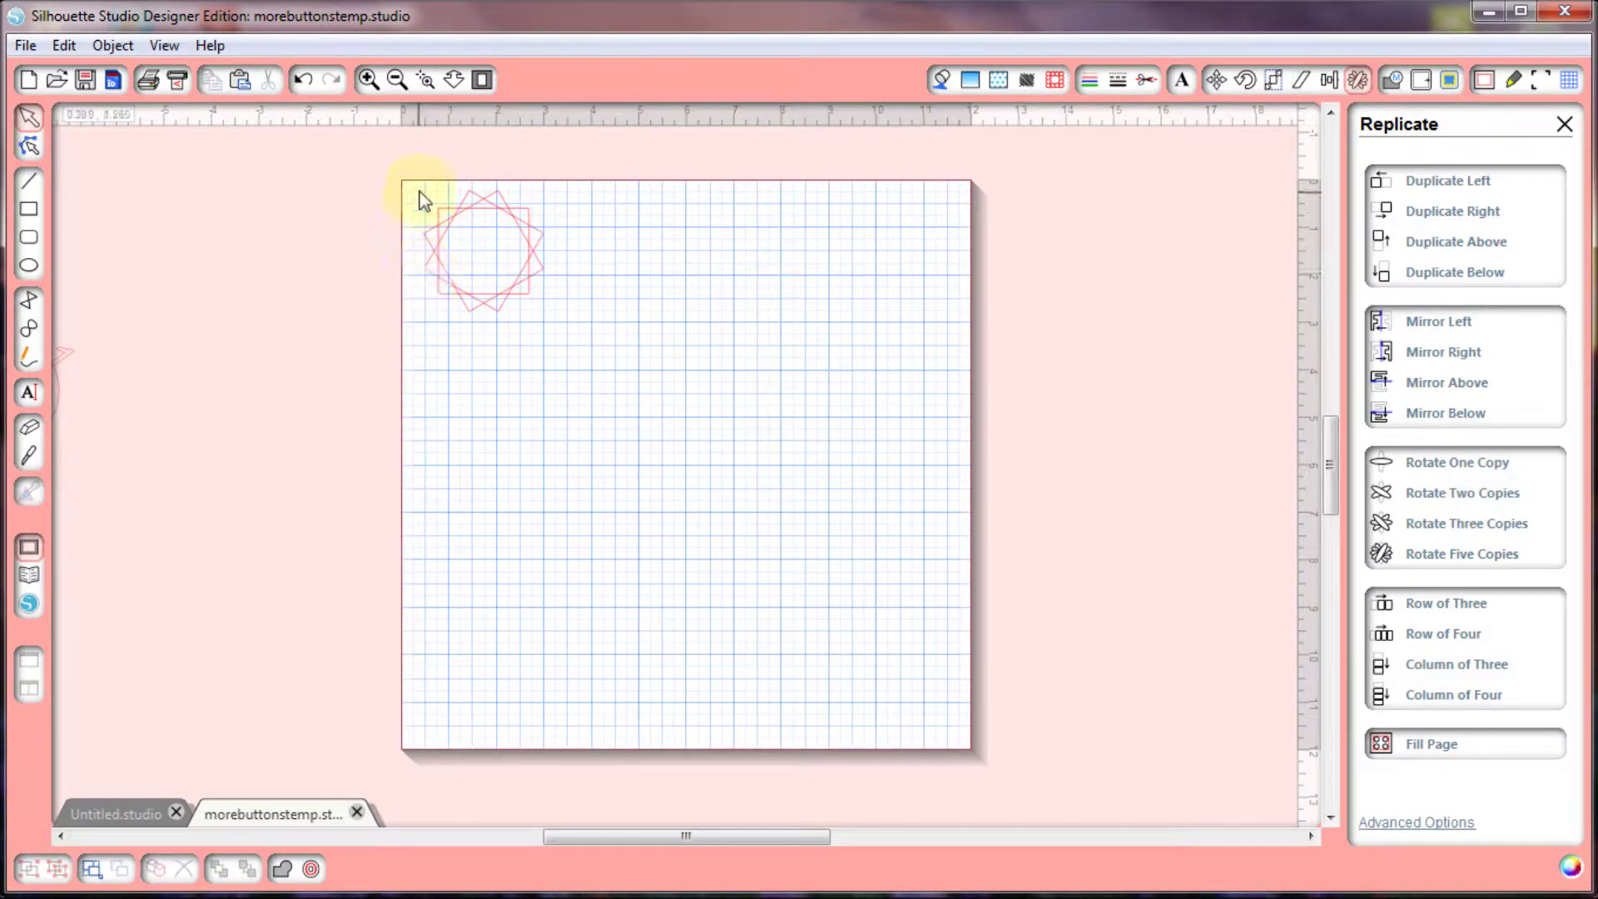
drag(417, 200, 583, 333)
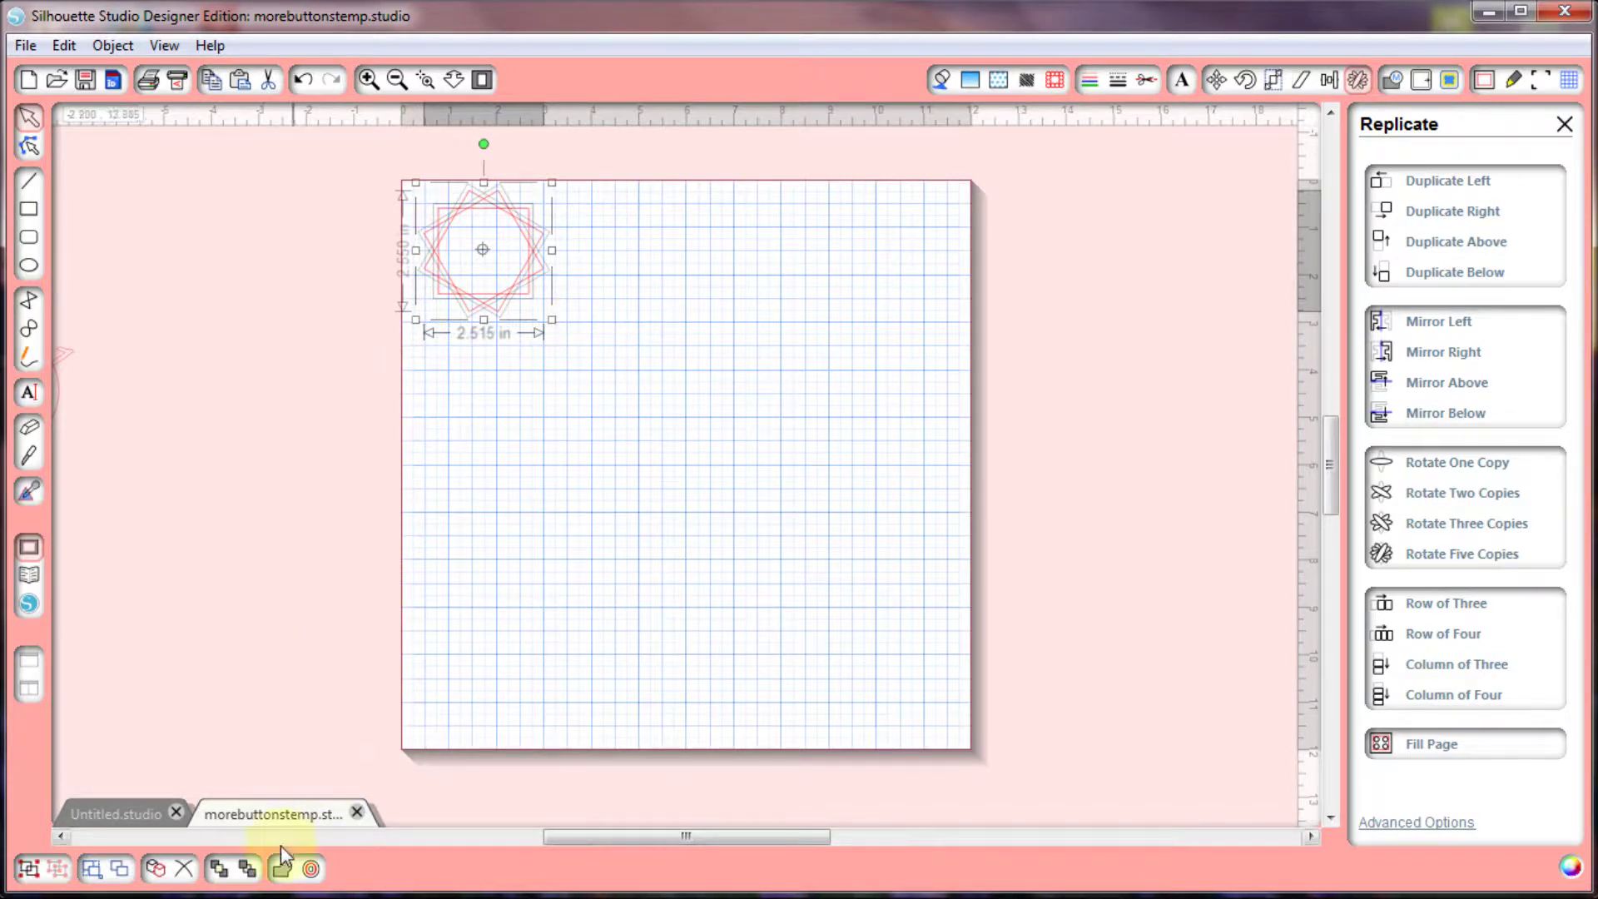
click(283, 867)
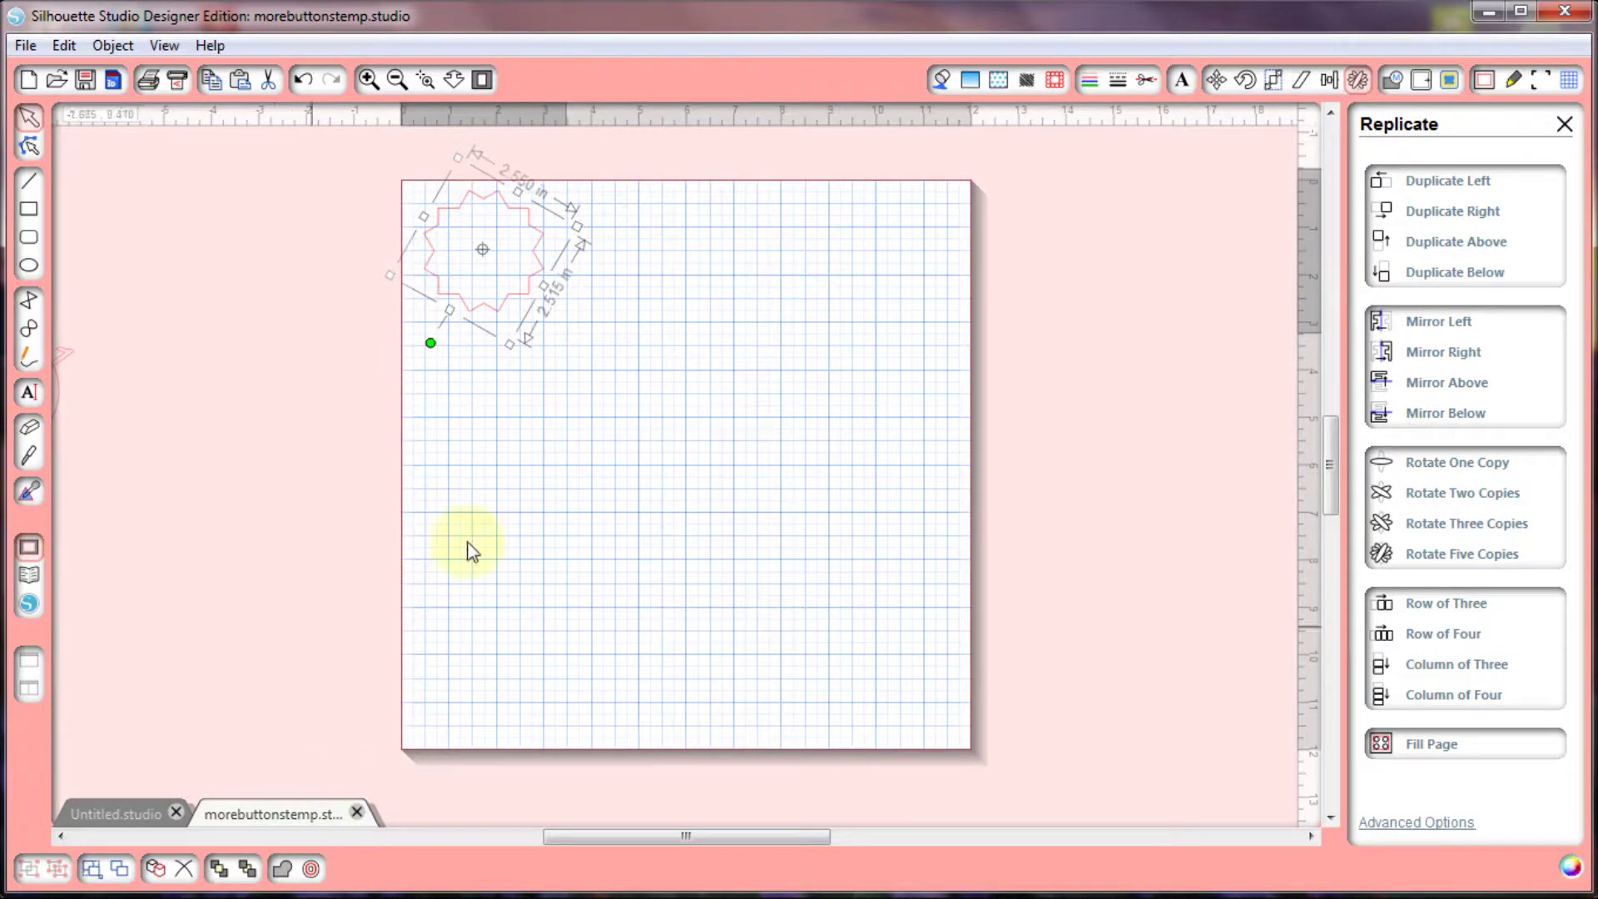
click(507, 454)
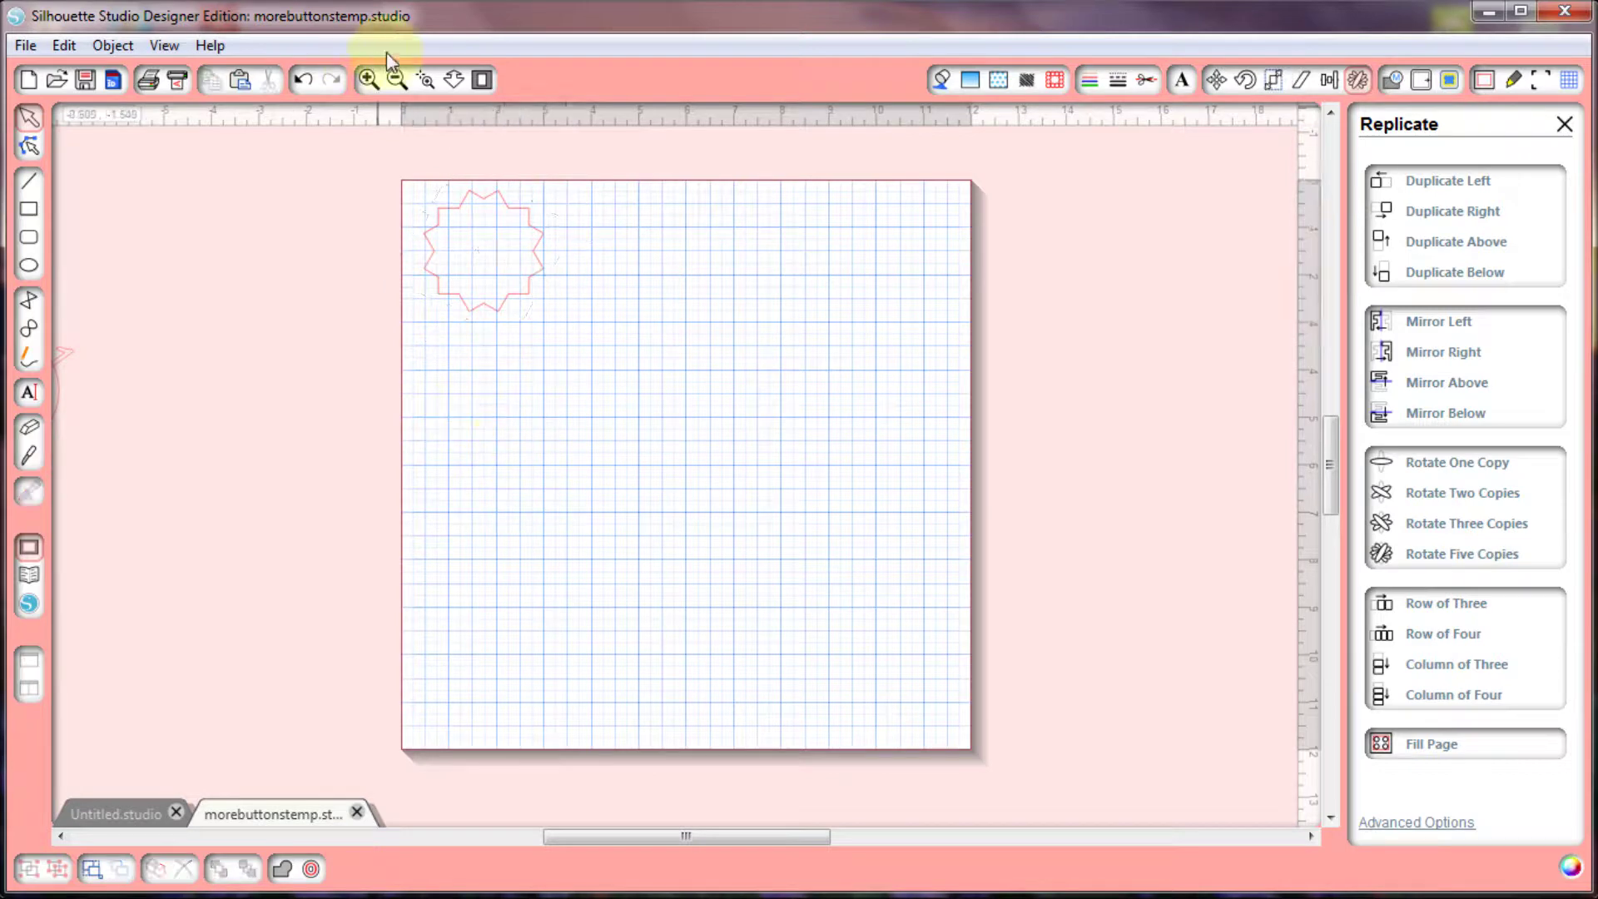
Zoom in on the star and undo back to the separate rotated squares
click(426, 79)
drag(405, 184, 553, 361)
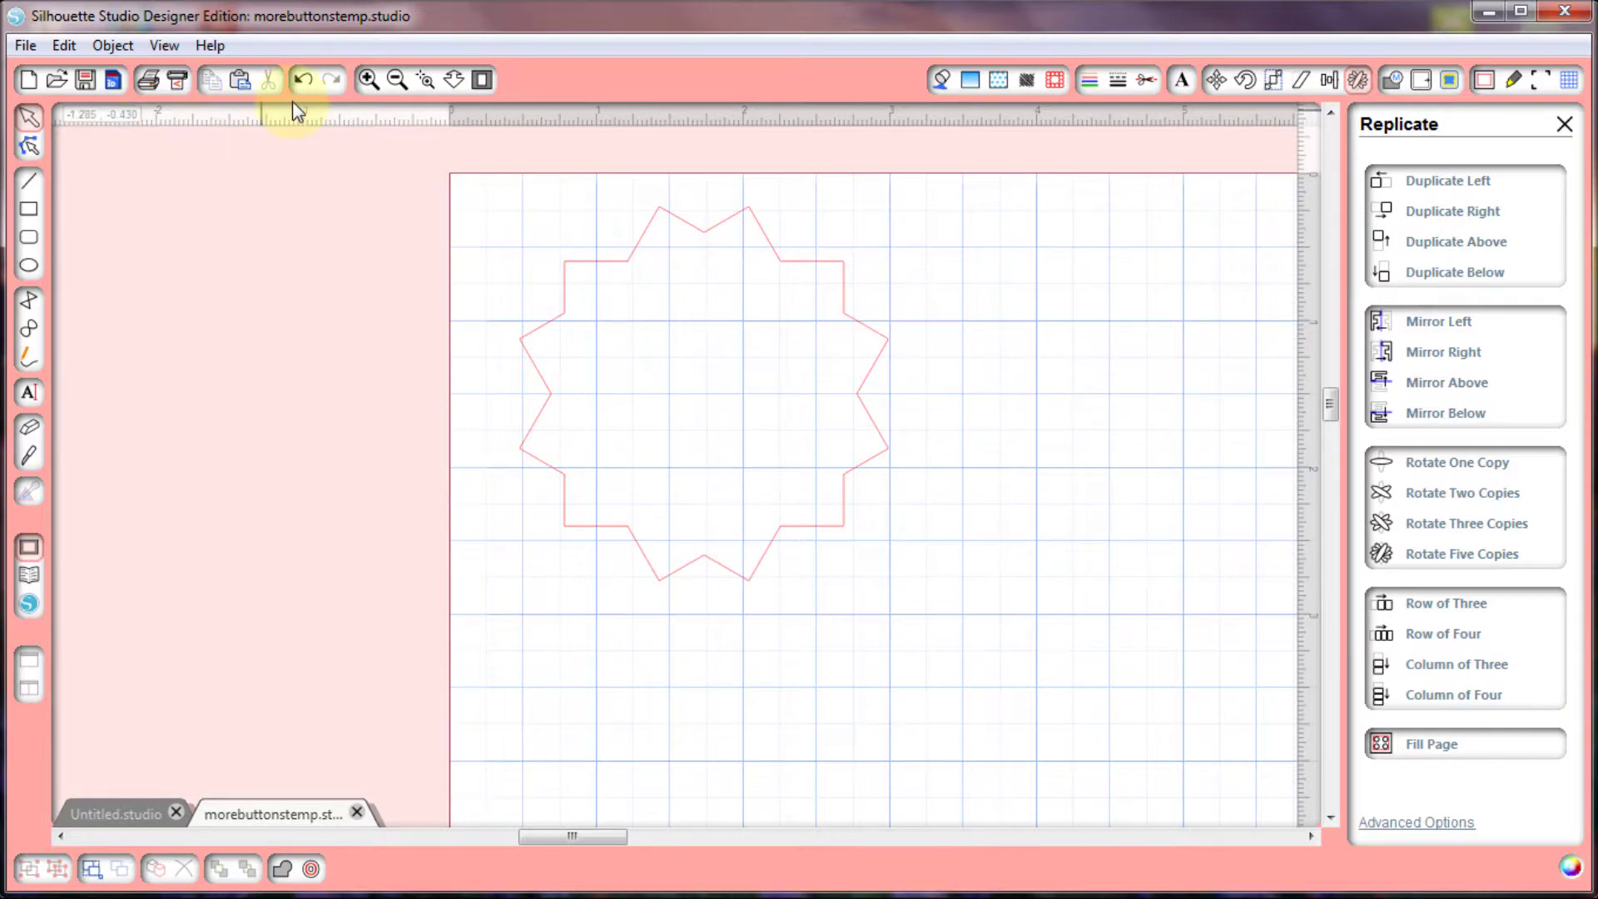
click(303, 78)
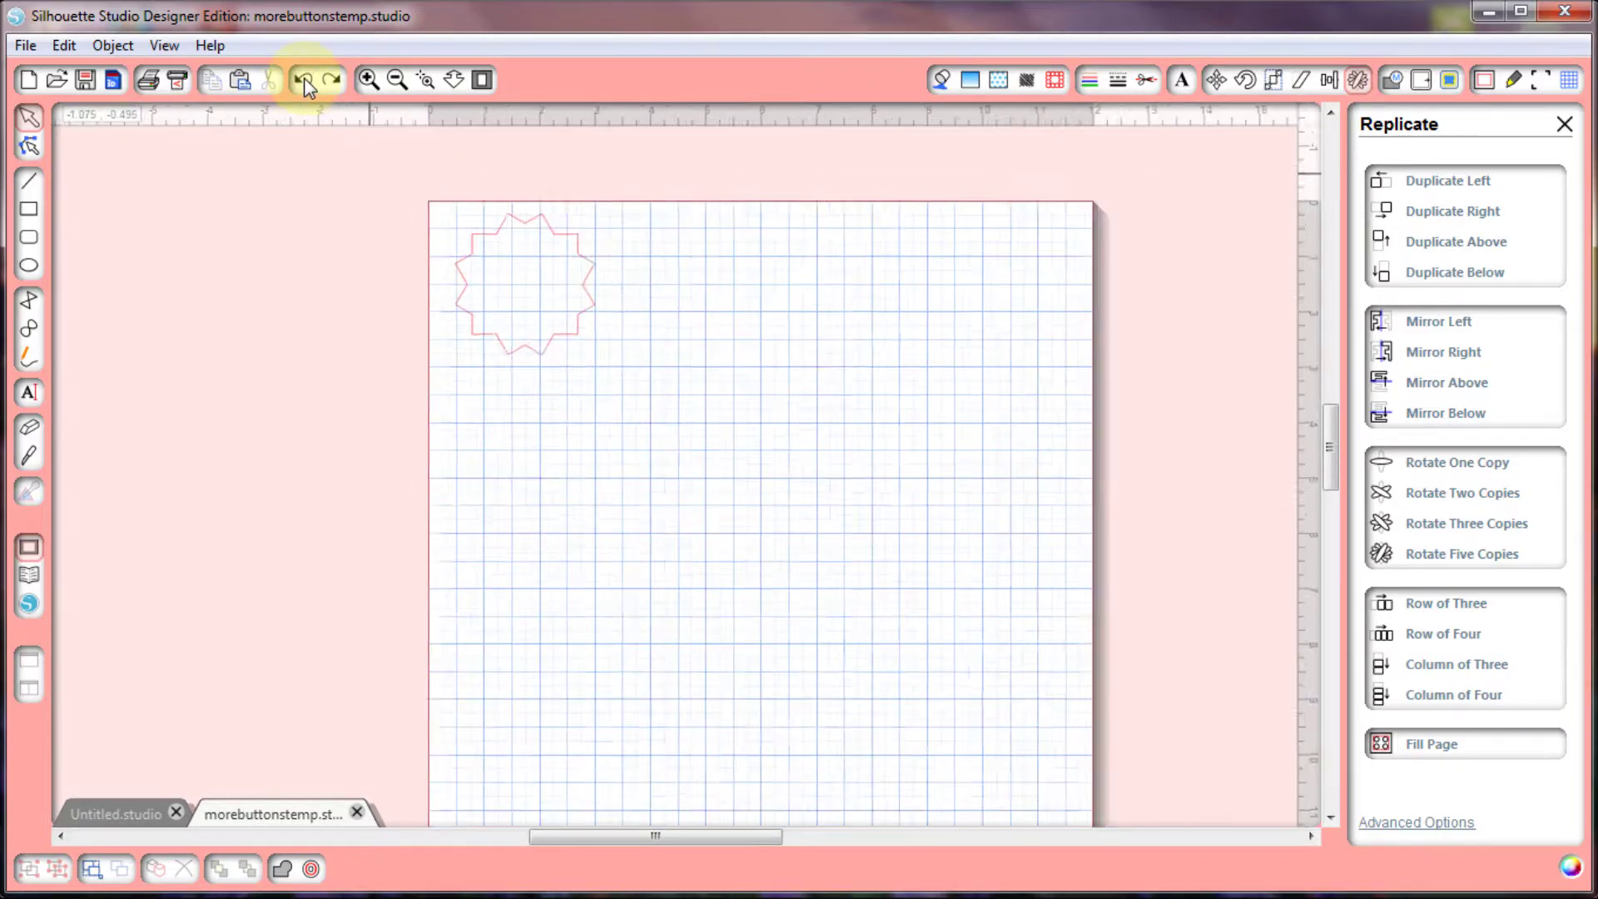
click(303, 77)
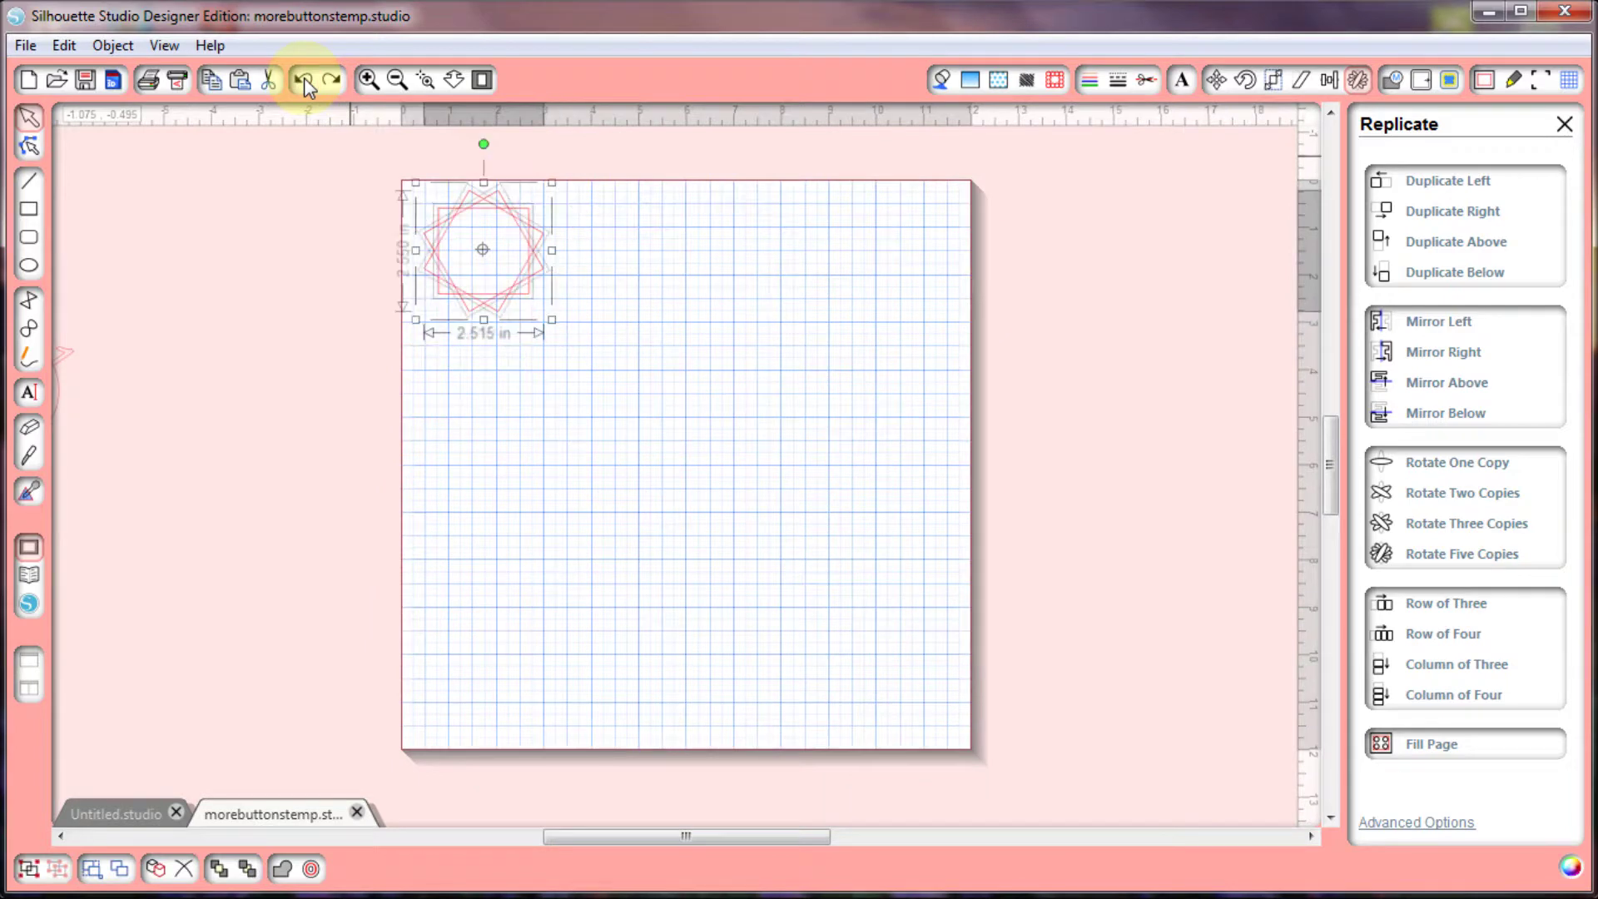
Weld all three overlapping squares into a single star again and show Advanced Options
click(423, 81)
drag(400, 147, 613, 362)
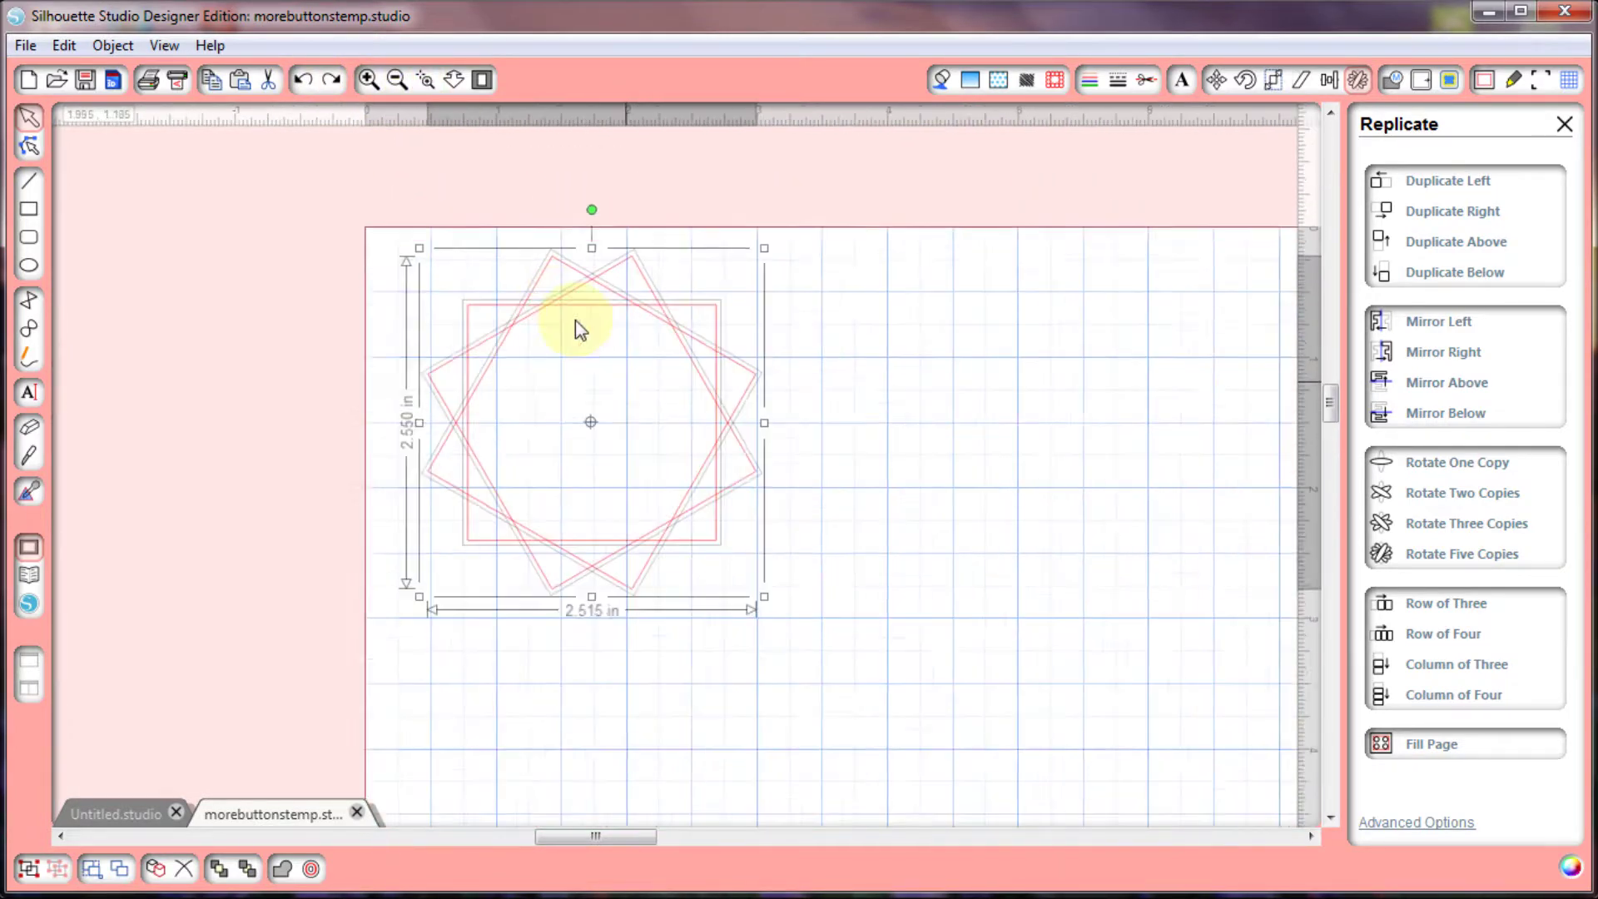
click(1018, 367)
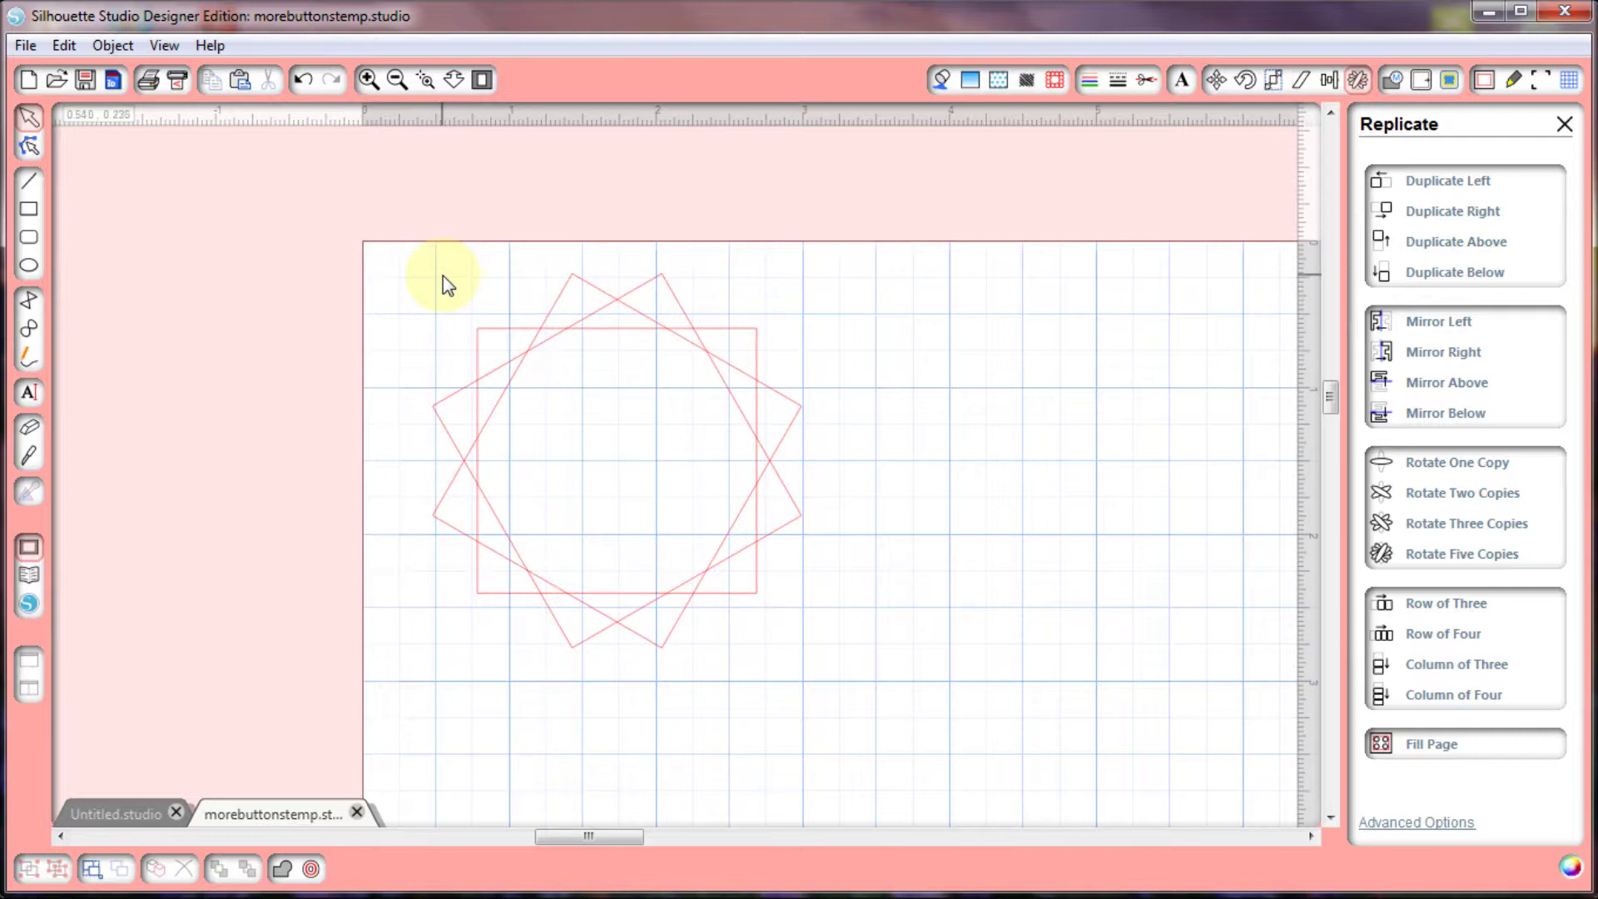
drag(442, 276, 824, 651)
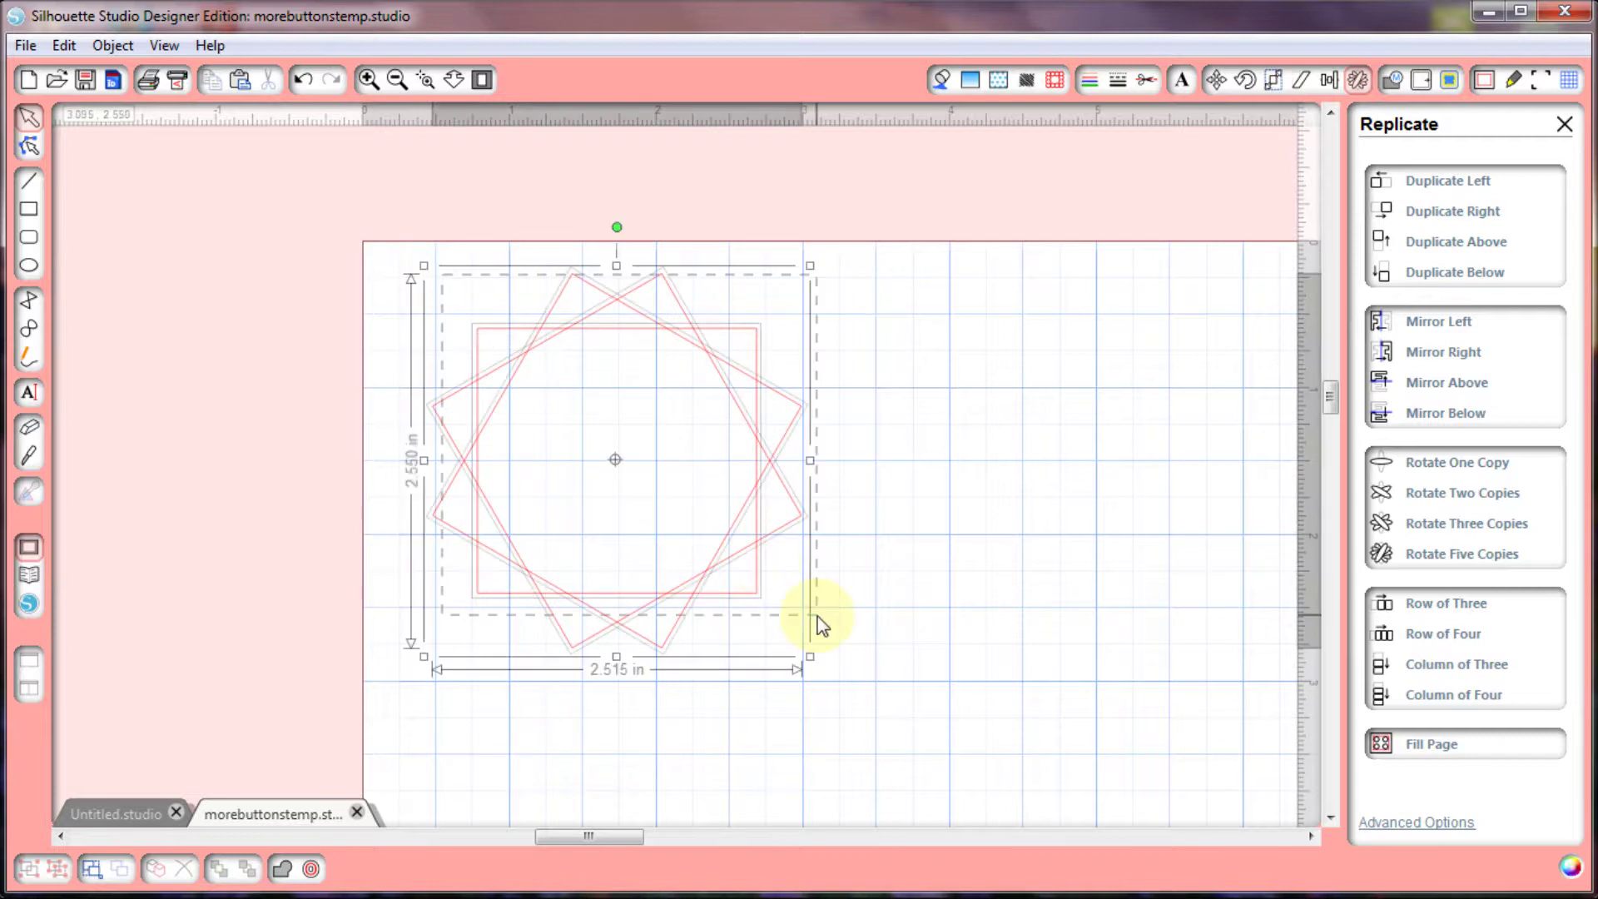
click(281, 870)
click(999, 473)
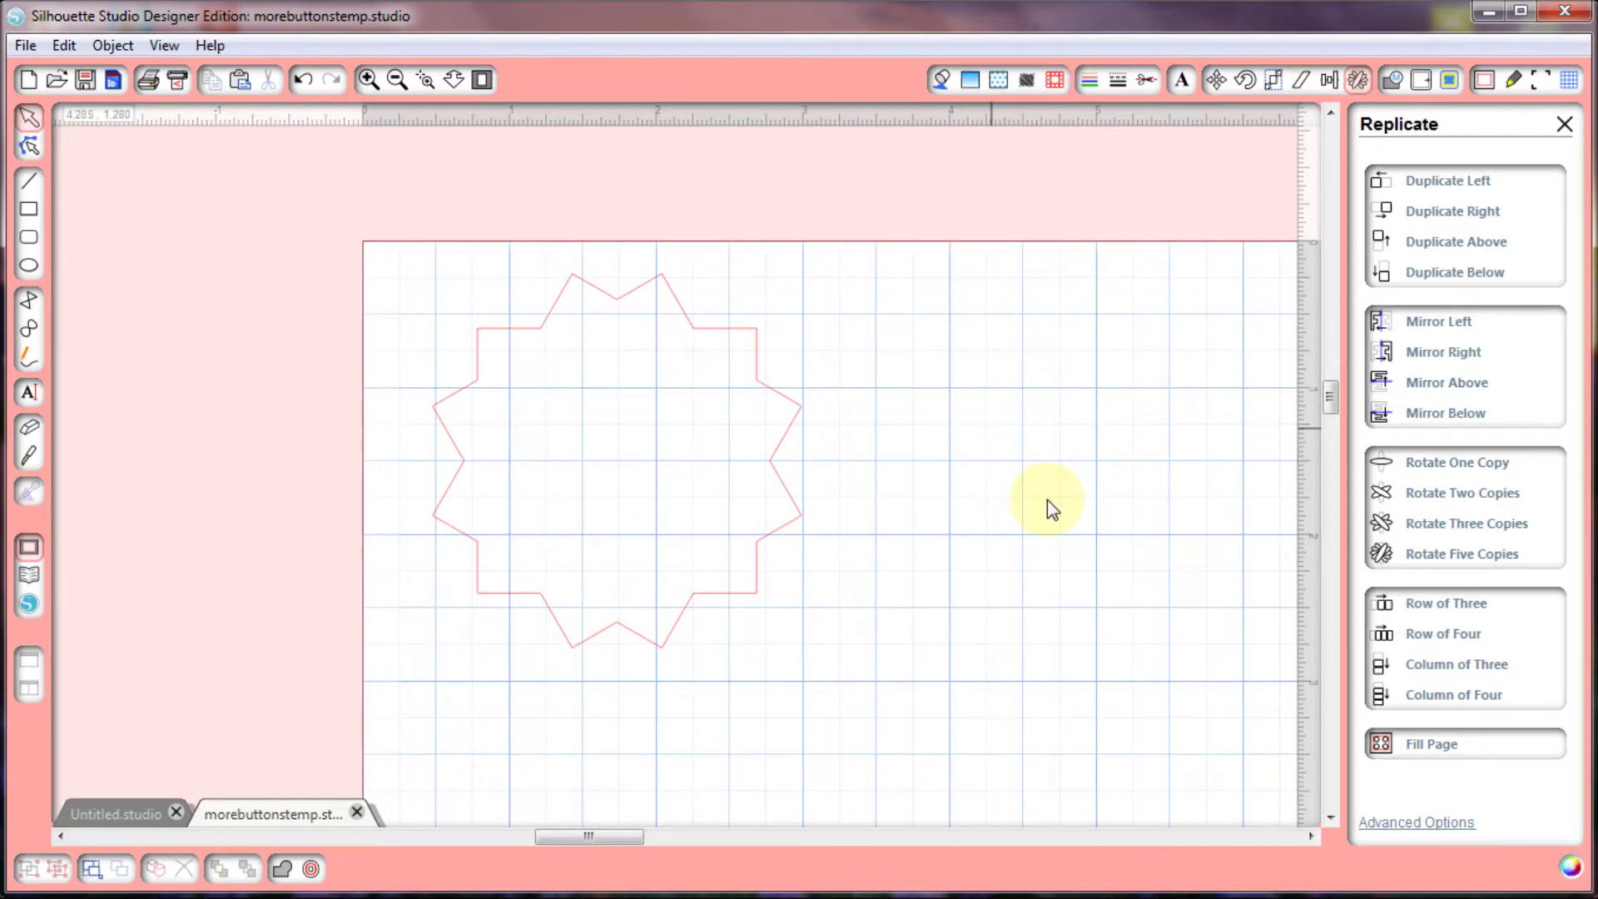
click(1422, 824)
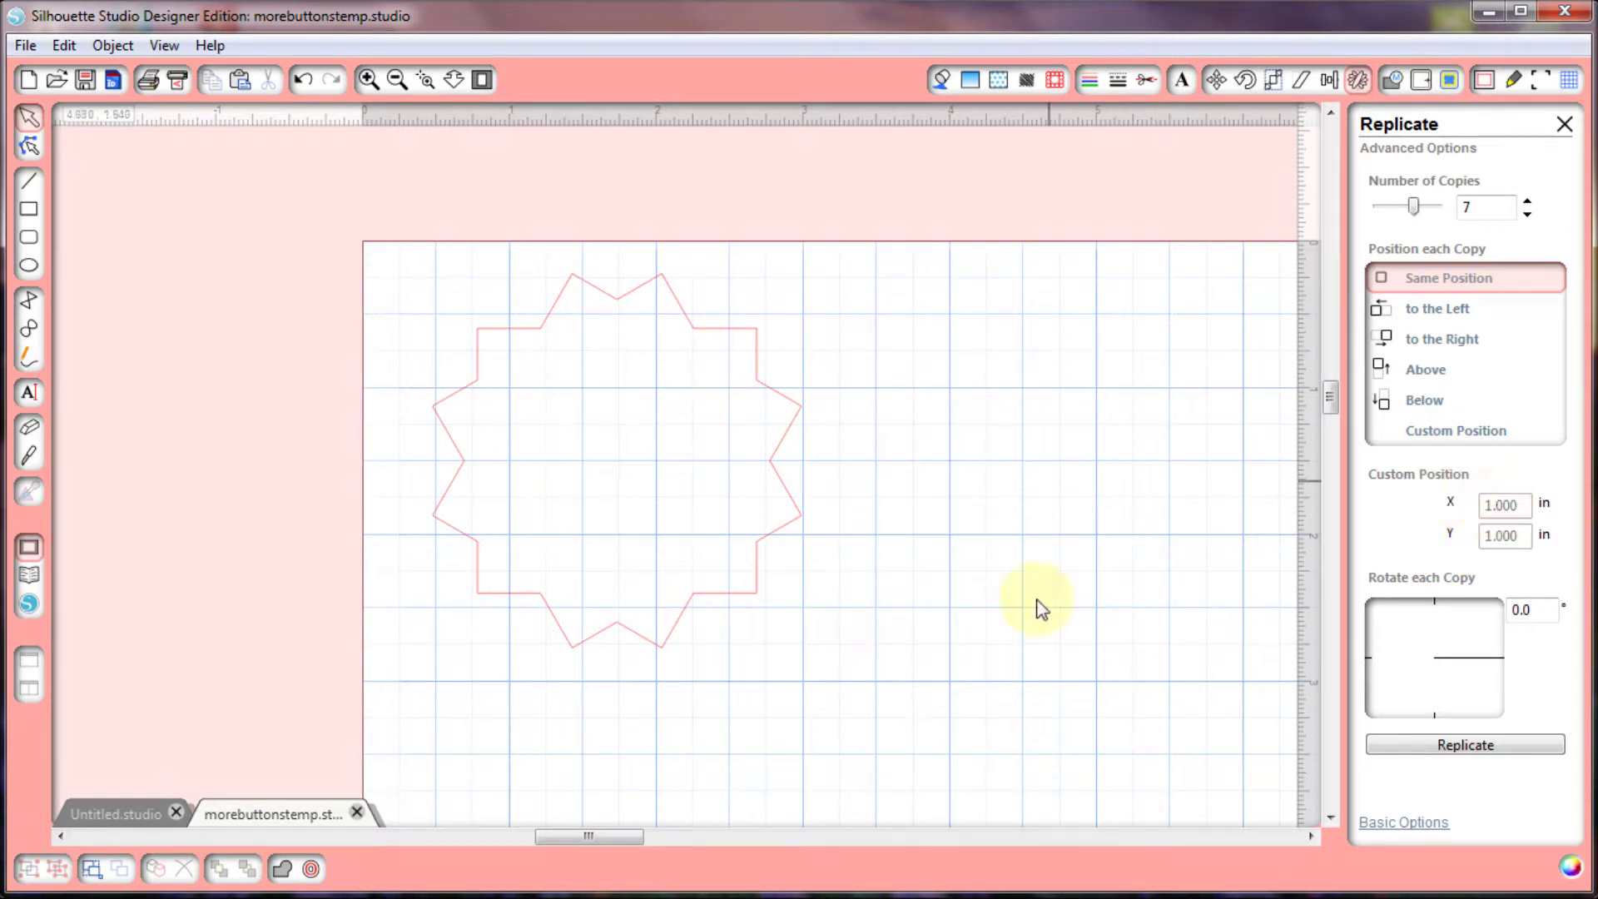
Return the Replicate panel to Basic Options
click(1432, 821)
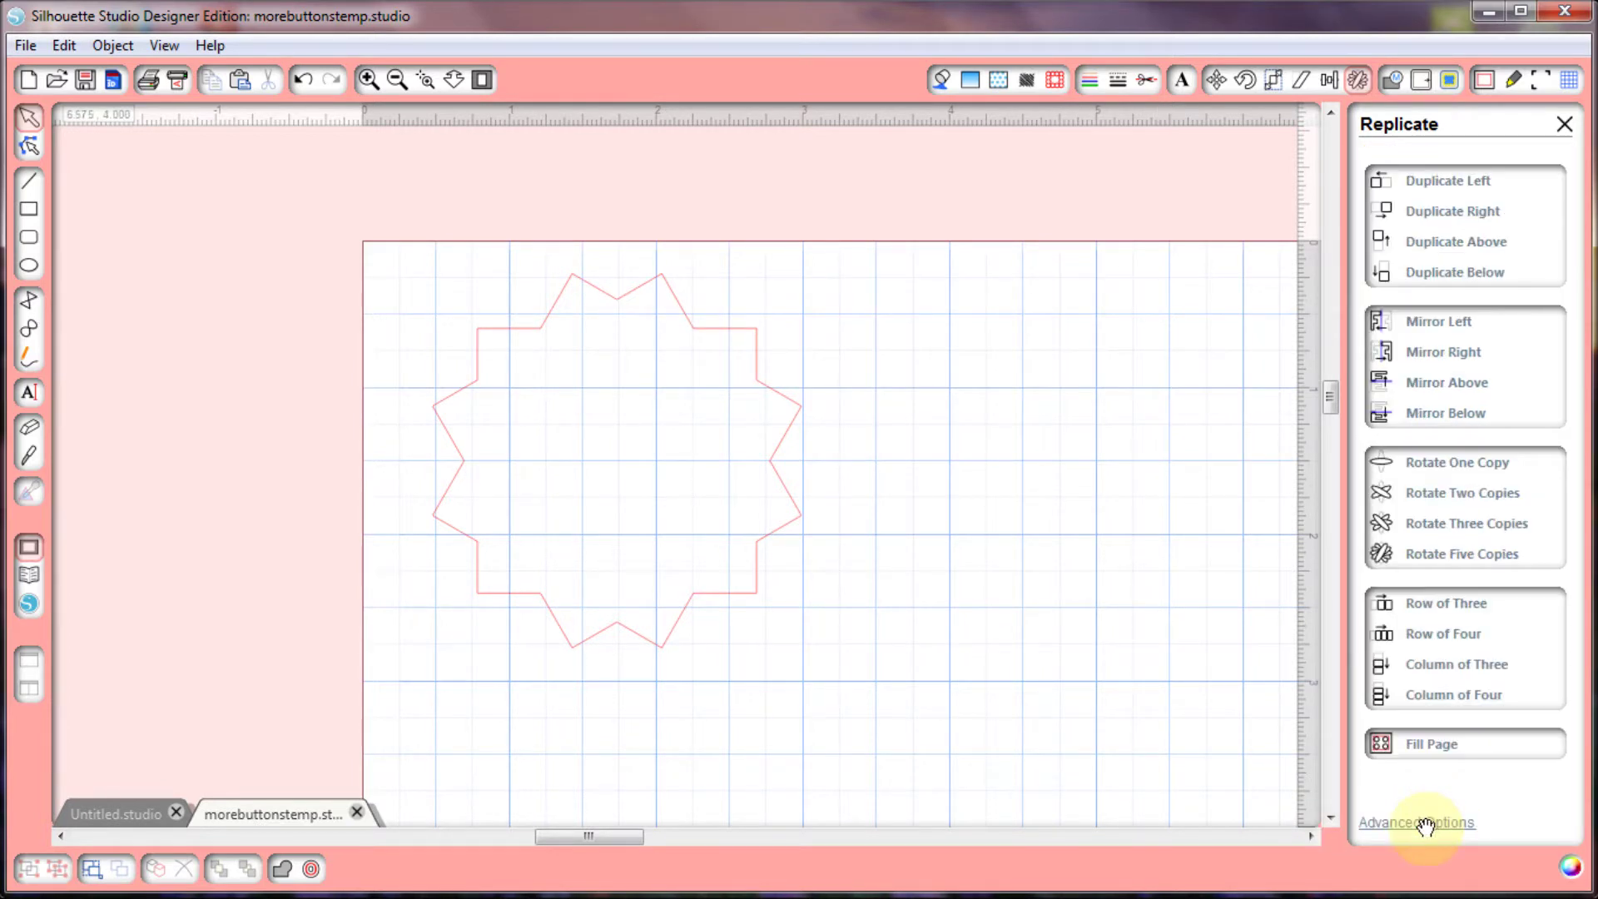